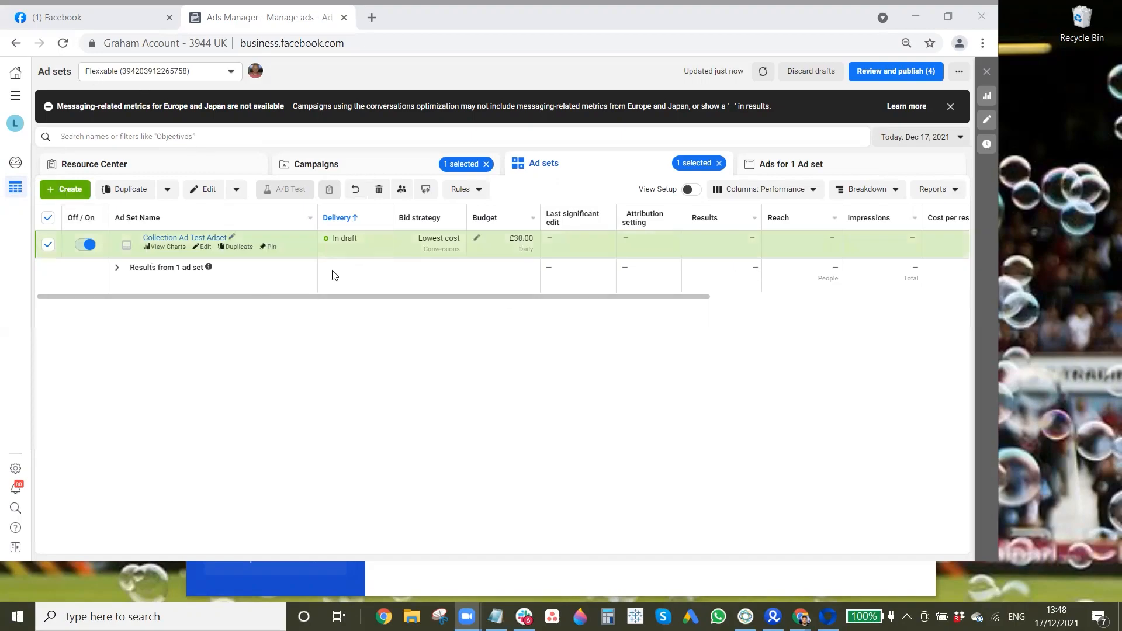
Step: Create a new ad named "Collection Ad 1" in the existing Collection Ad Test Campaign and Collection Ad Test Adset
left_click(194, 241)
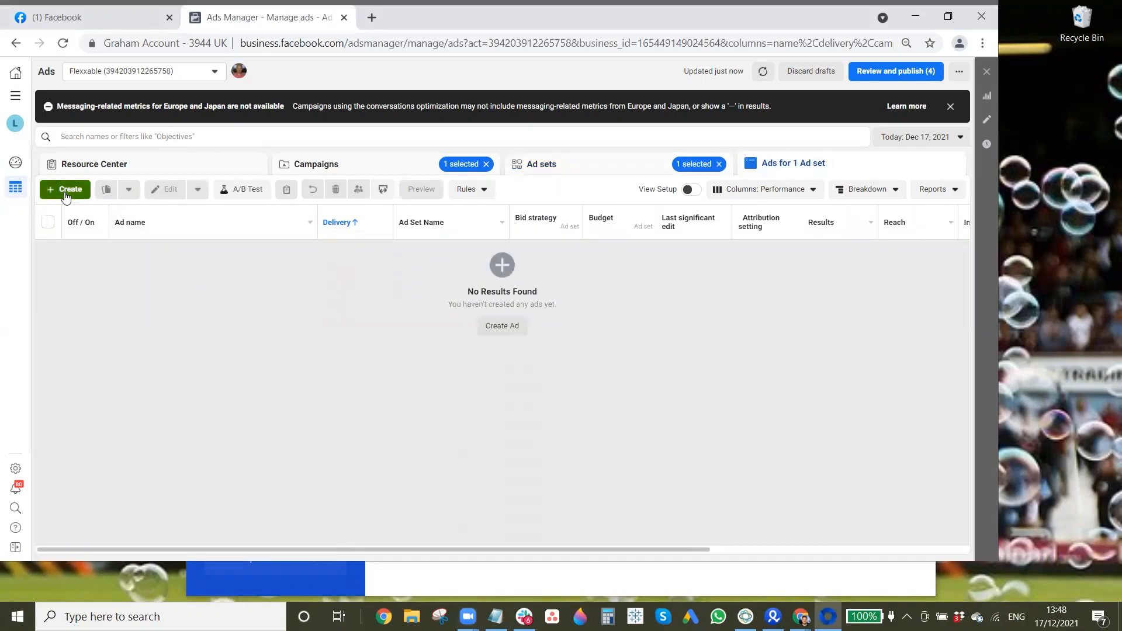
left_click(65, 193)
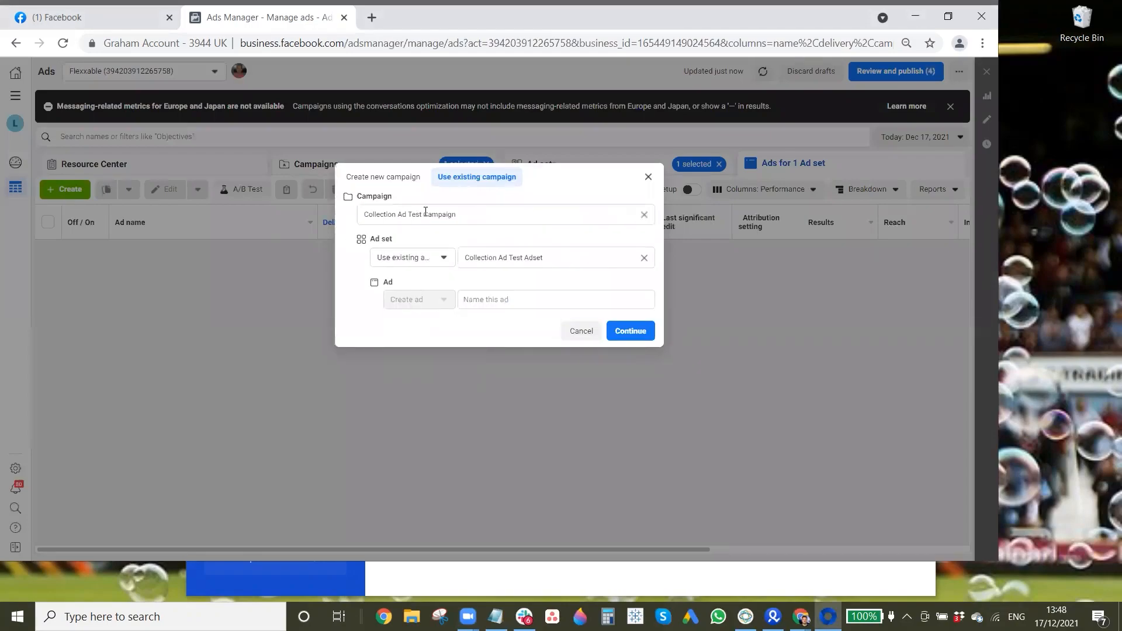
left_click(550, 299)
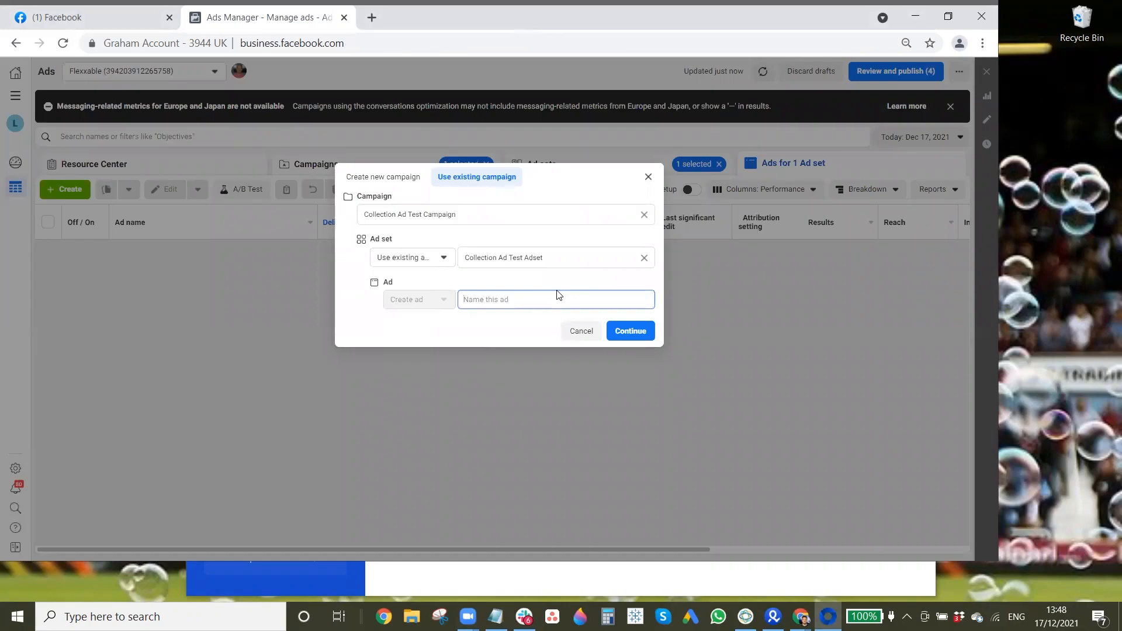
type("Collection Ad 1")
left_click(649, 336)
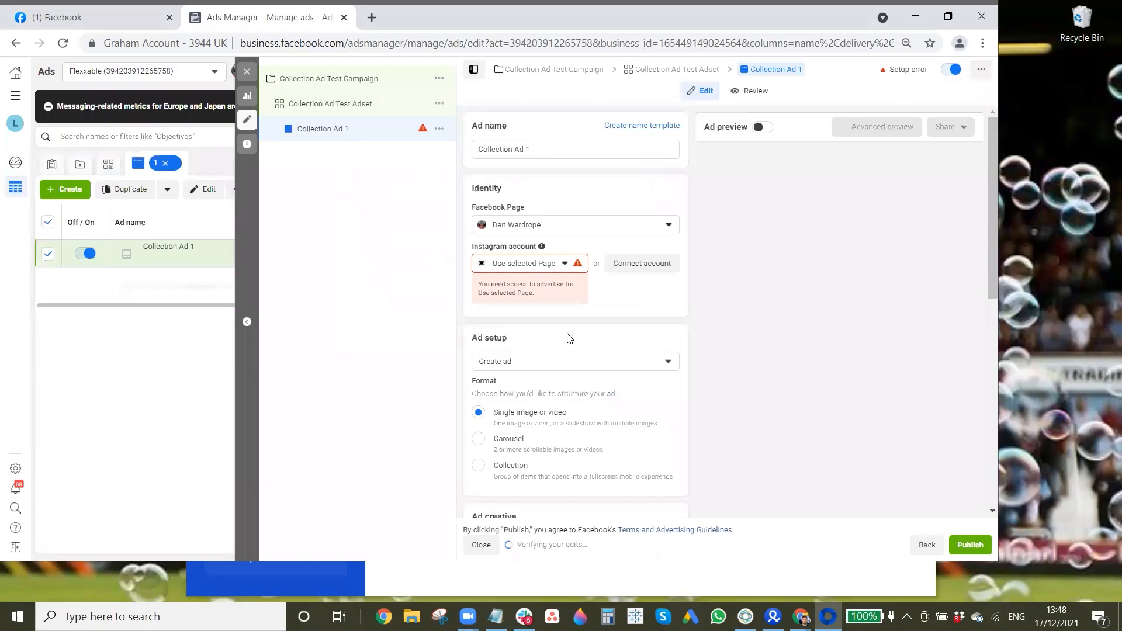
Step: Select the Facebook Page owner's Instagram account as the ad's Instagram identity
left_click(578, 263)
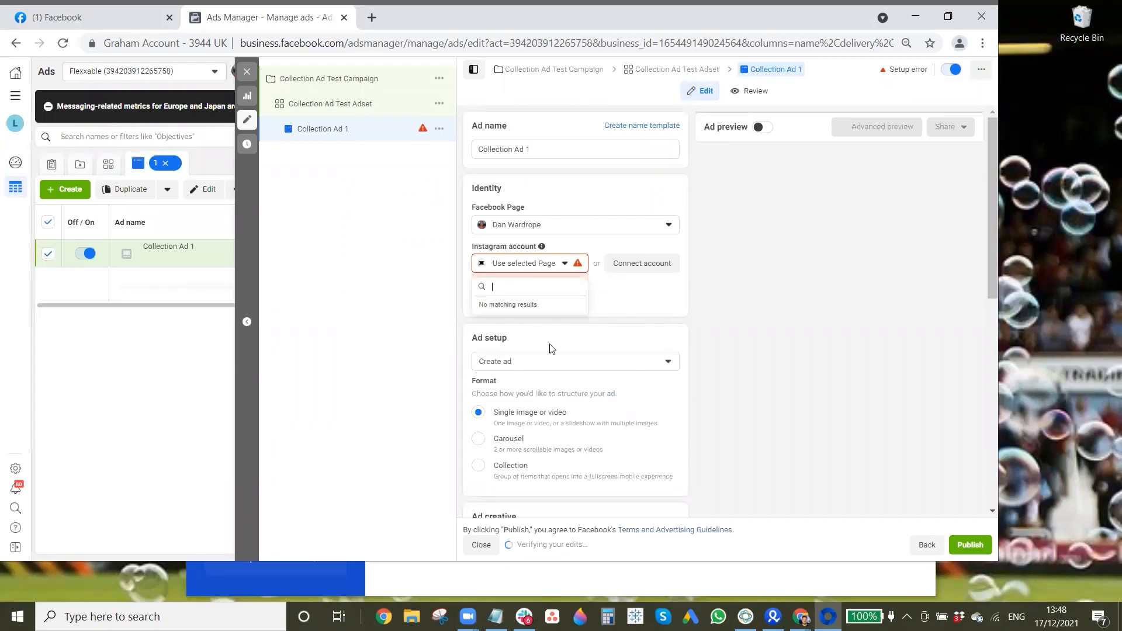
left_click(566, 268)
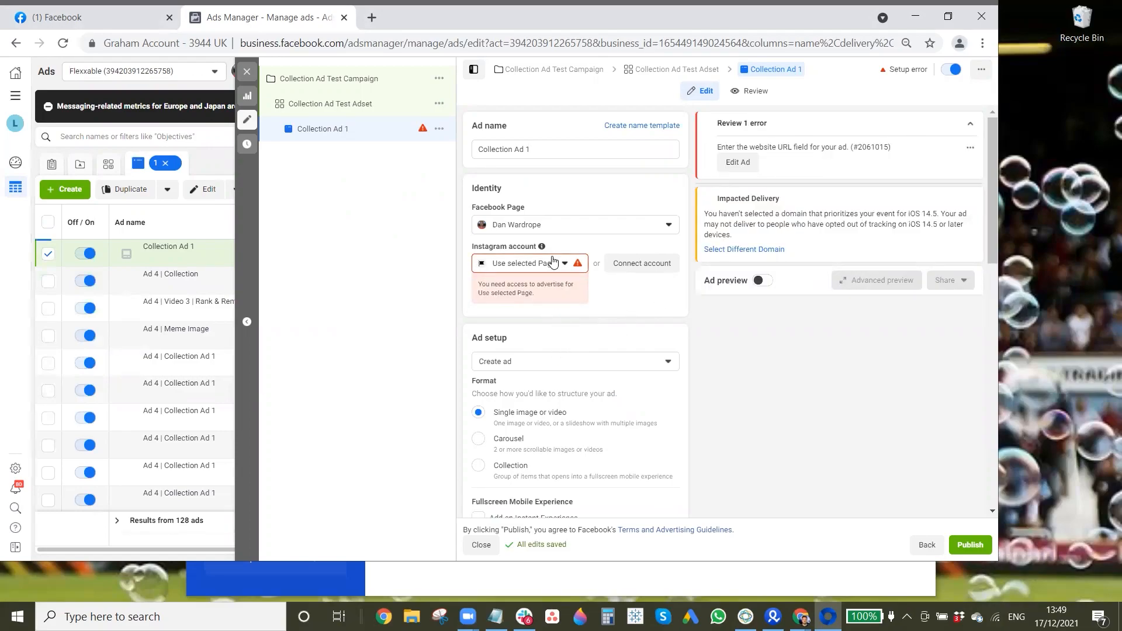
left_click(553, 262)
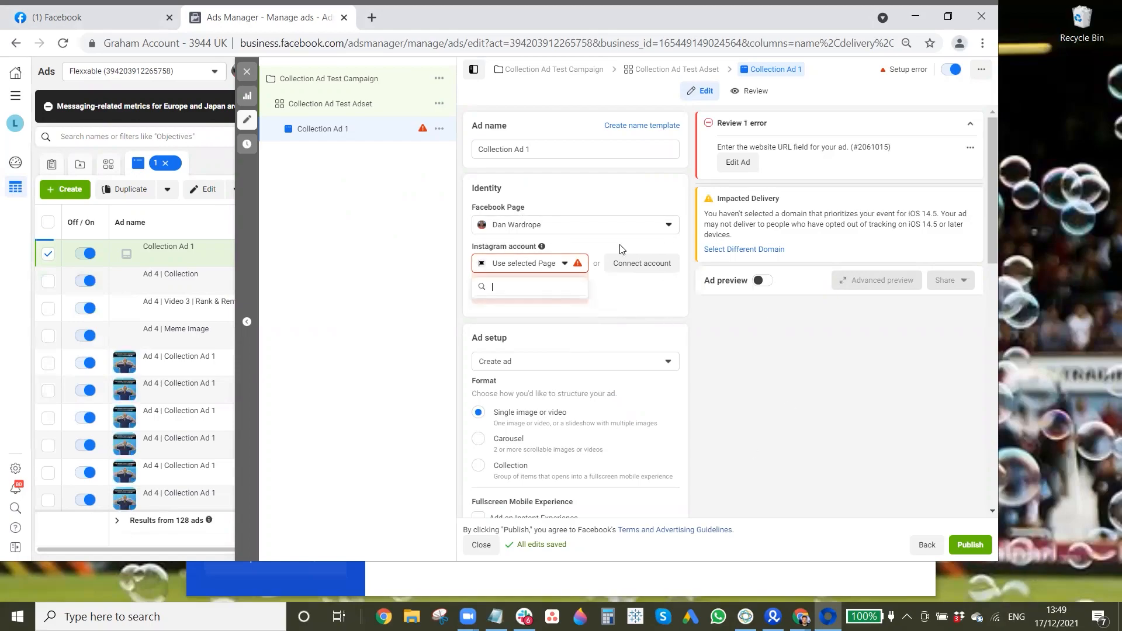
scroll(588, 234, "down", 5)
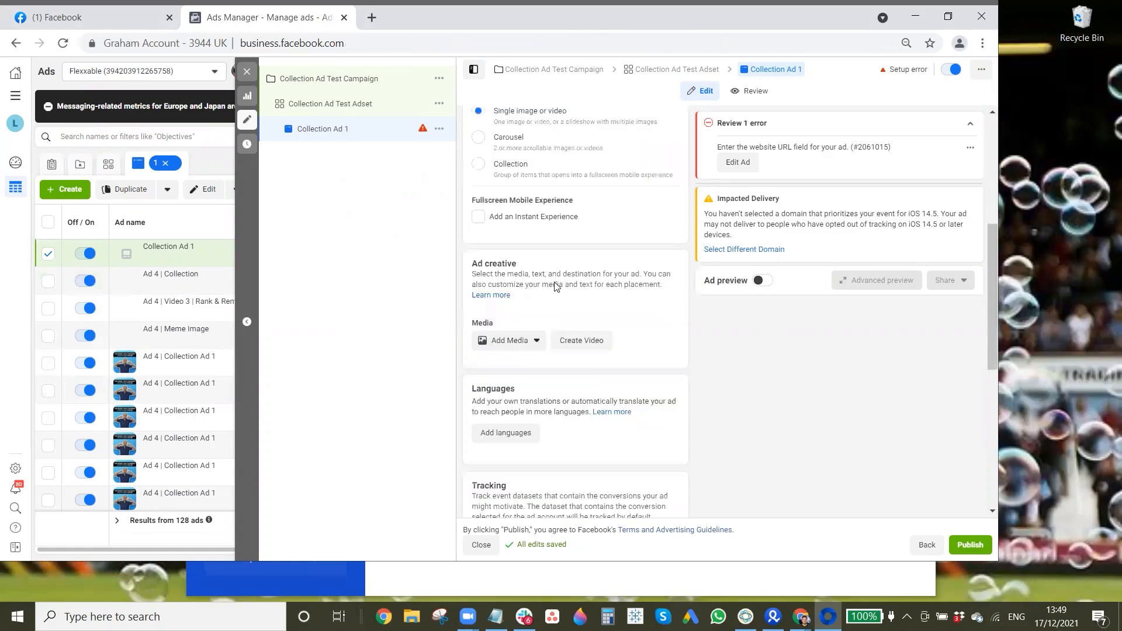
scroll(572, 171, "up", 3)
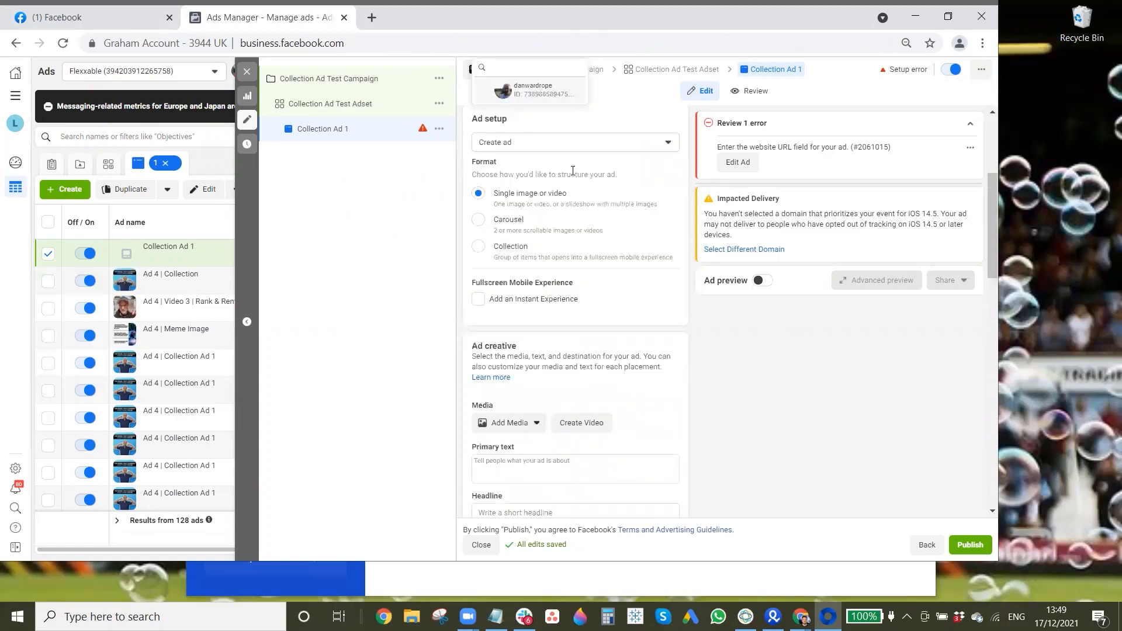
left_click(538, 95)
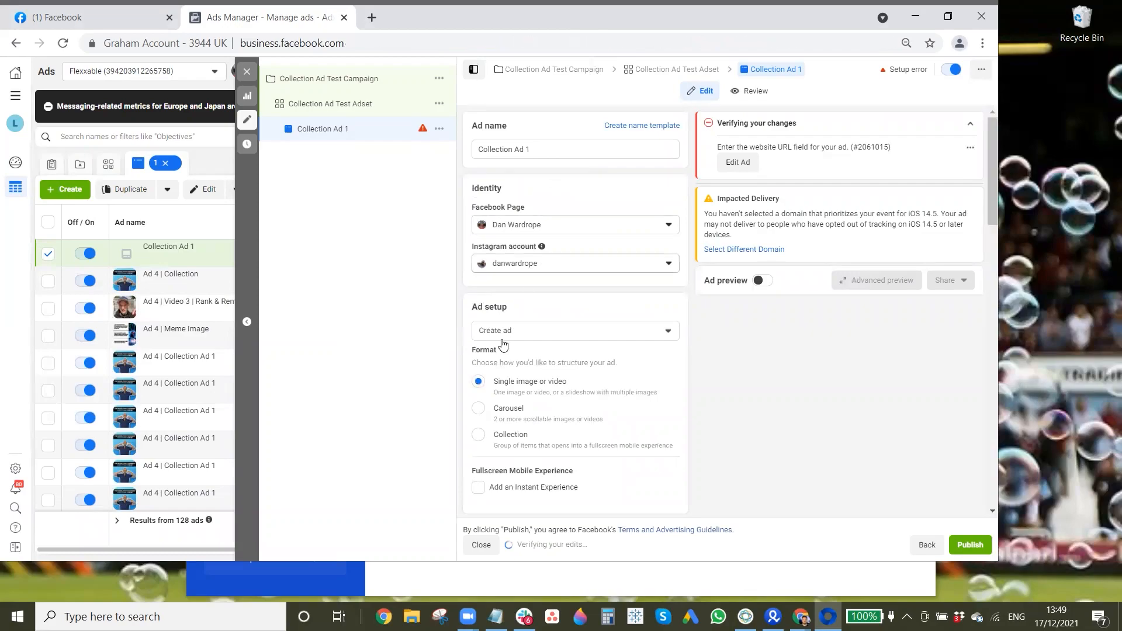
Step: Set the ad format to Collection and choose the Custom Instant Experience template
scroll(520, 257, "down", 1)
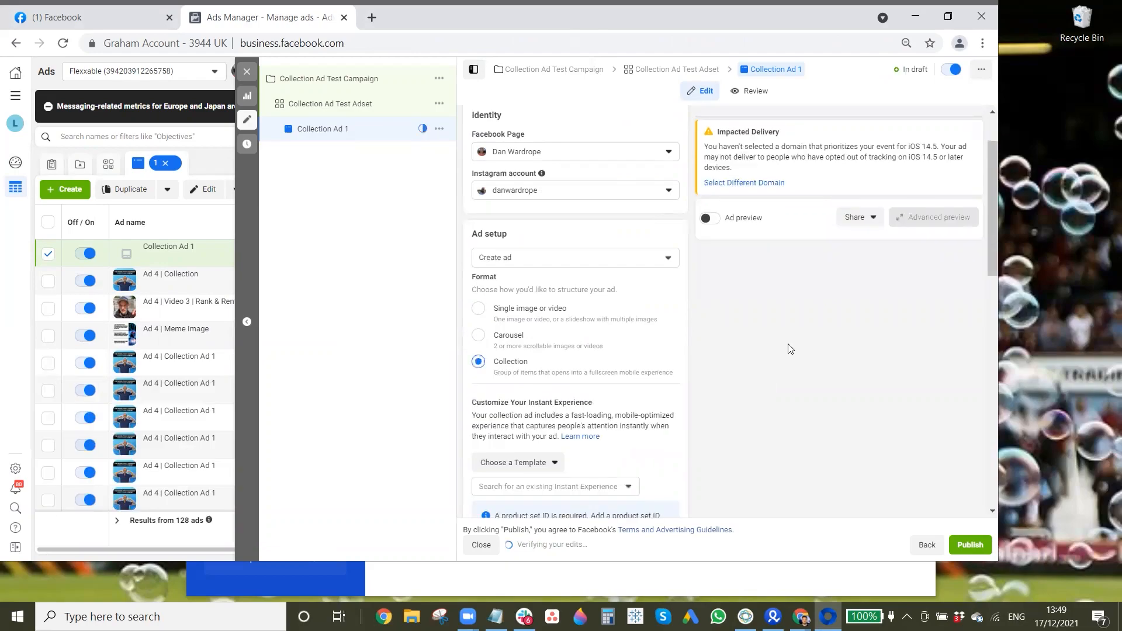
scroll(761, 345, "down", 5)
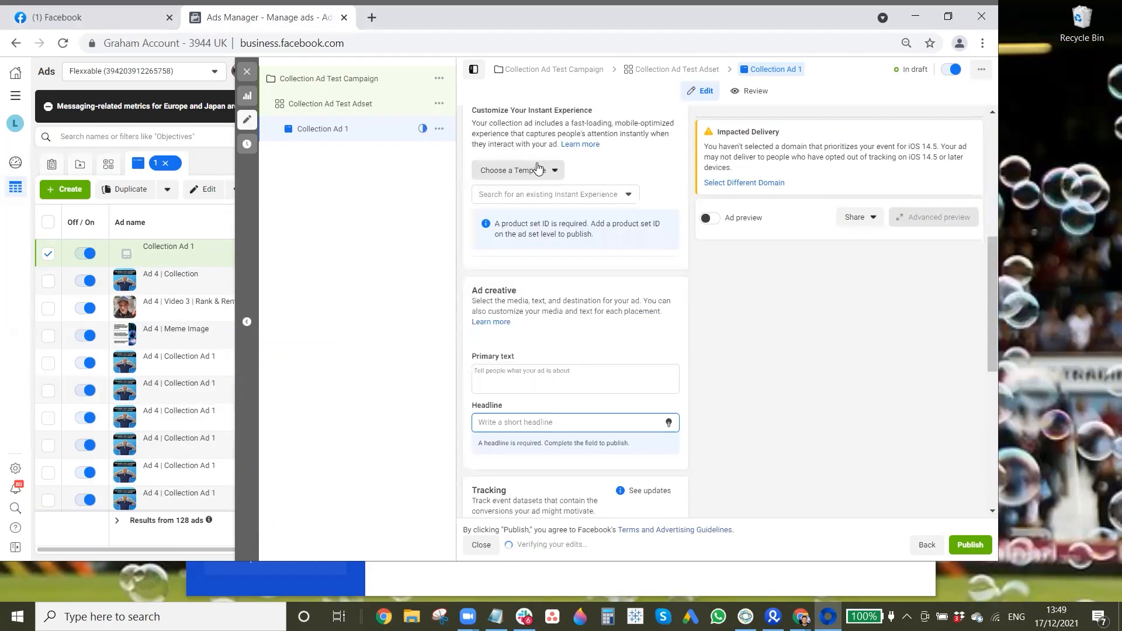
left_click(538, 169)
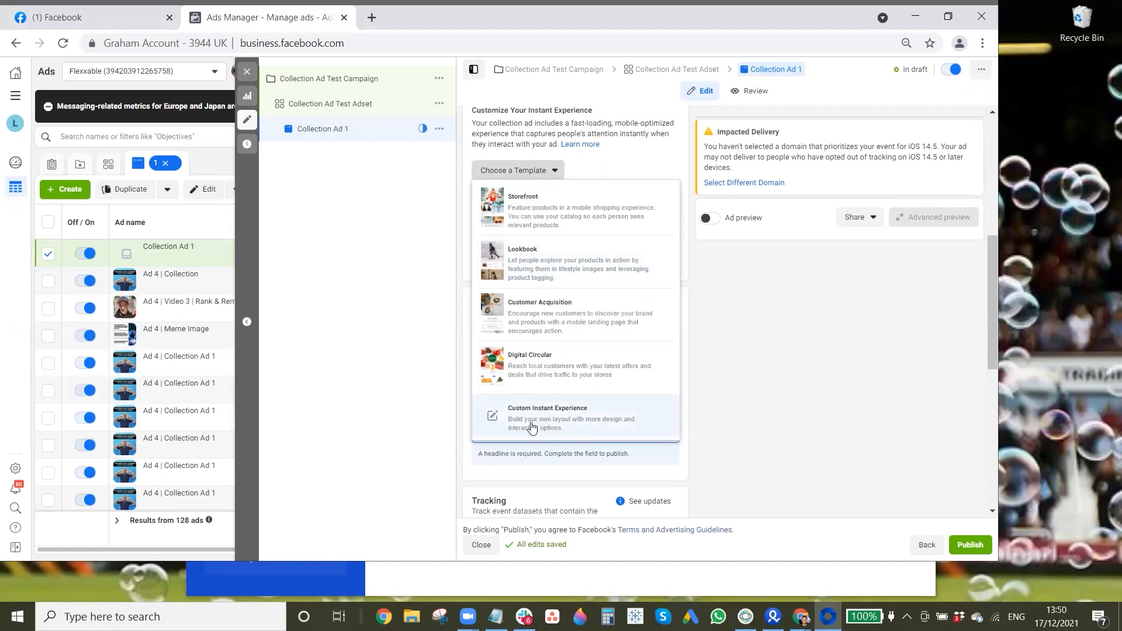
left_click(632, 416)
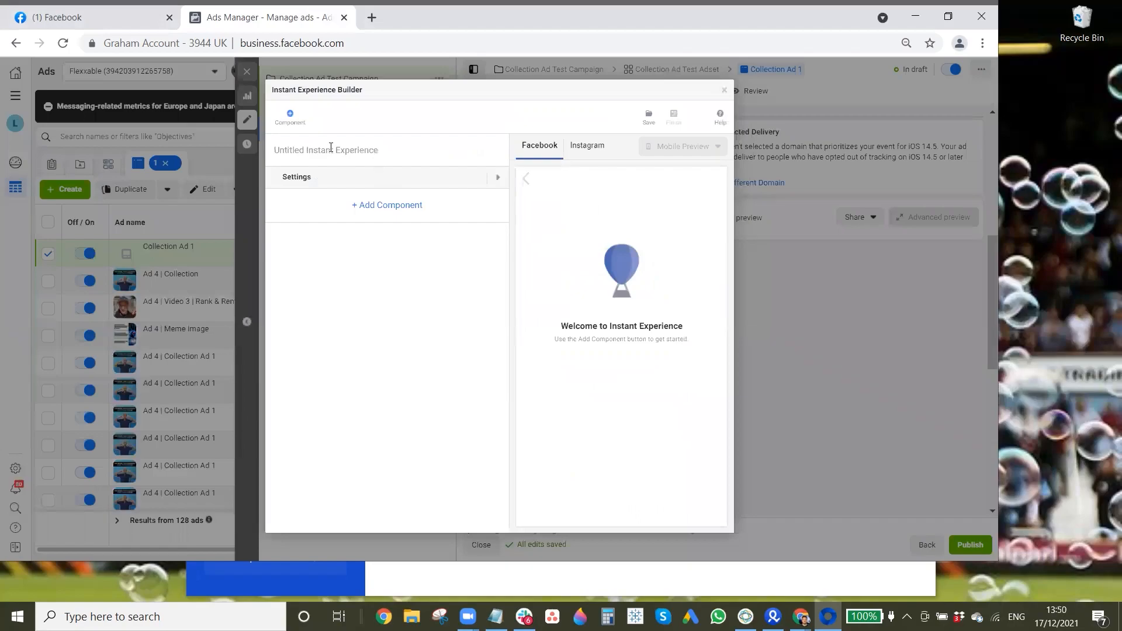
Step: Name the new Instant Experience "Collection Ad 1"
left_click(383, 148)
type("C")
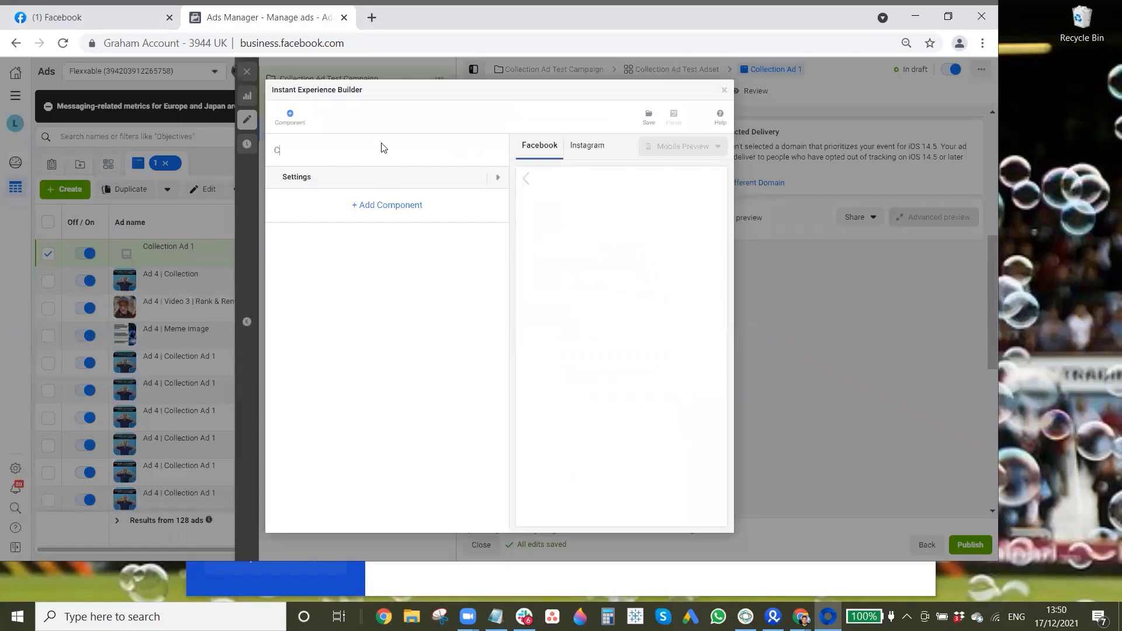
type("ollection Ad 1")
Step: Add a Photo component using the 628 × 628 "The model that changed everything for me" image from the account images
left_click(384, 210)
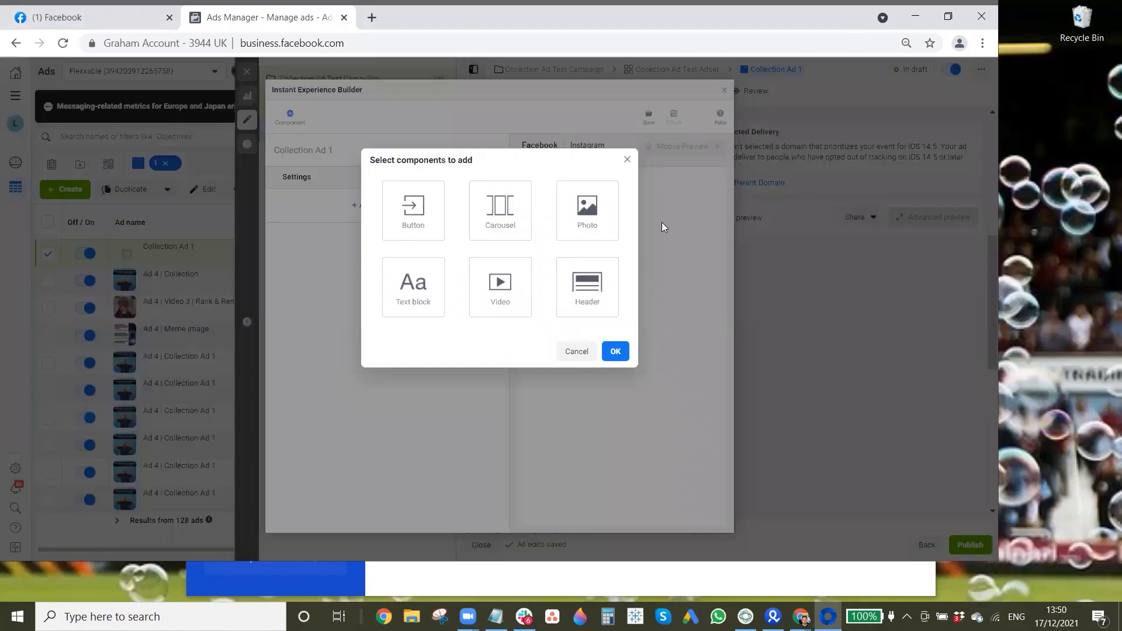
left_click(616, 226)
left_click(614, 353)
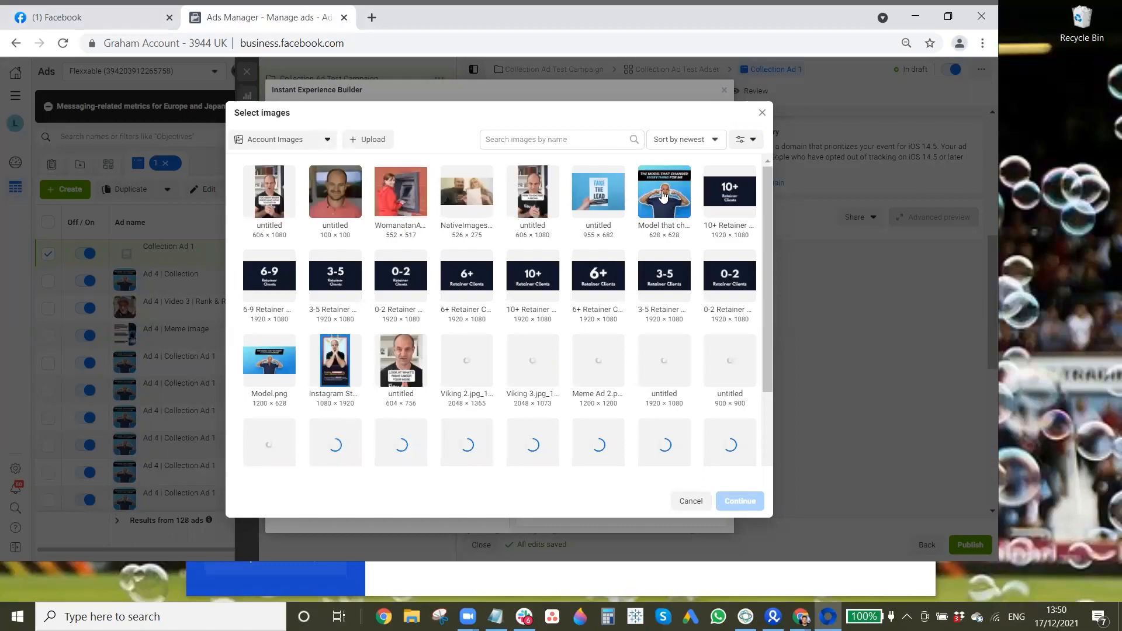
left_click(664, 195)
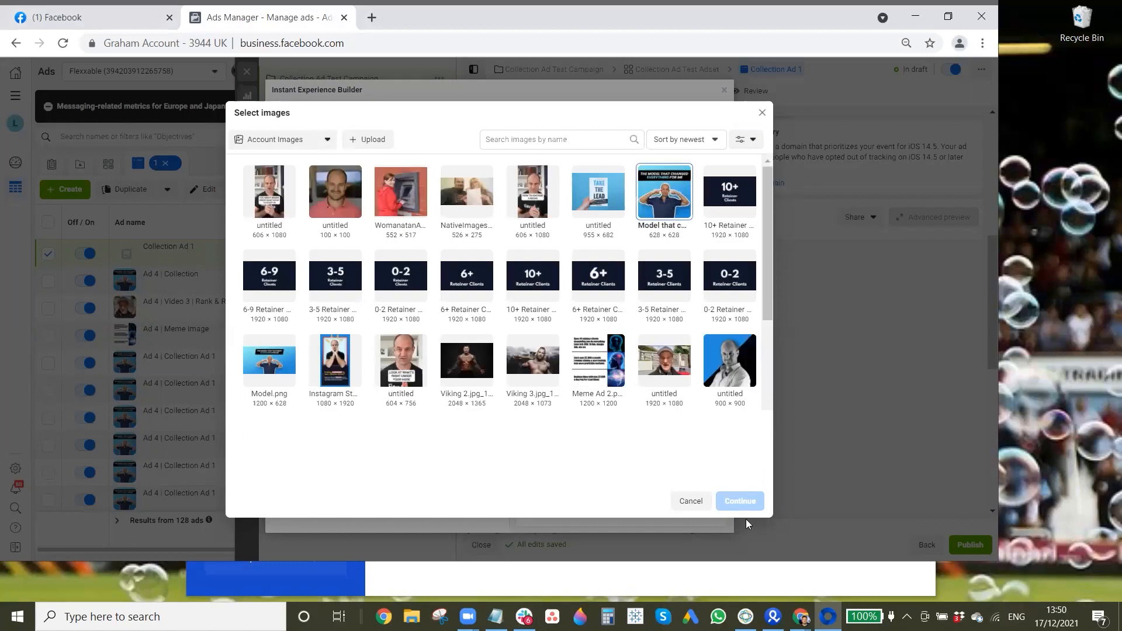
left_click(740, 502)
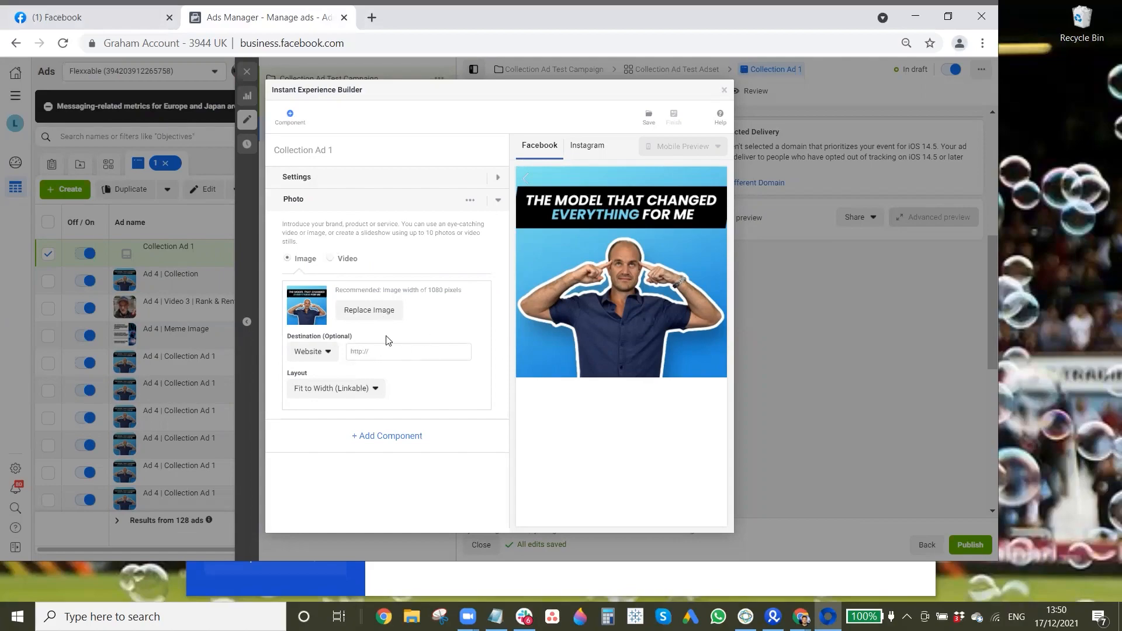
left_click(434, 351)
type("https")
type(":ww")
type("w")
key("BackSpace")
key("BackSpace")
key("BackSpace")
type("//learn.flexxable.co")
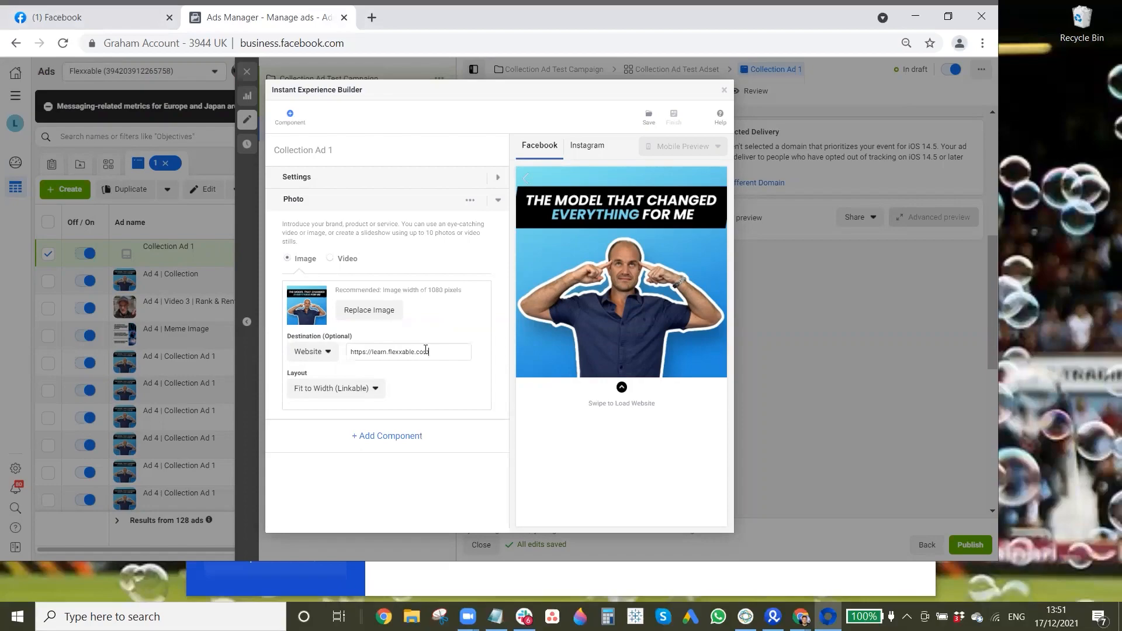
type("m/free-training?utm_source=Facebook")
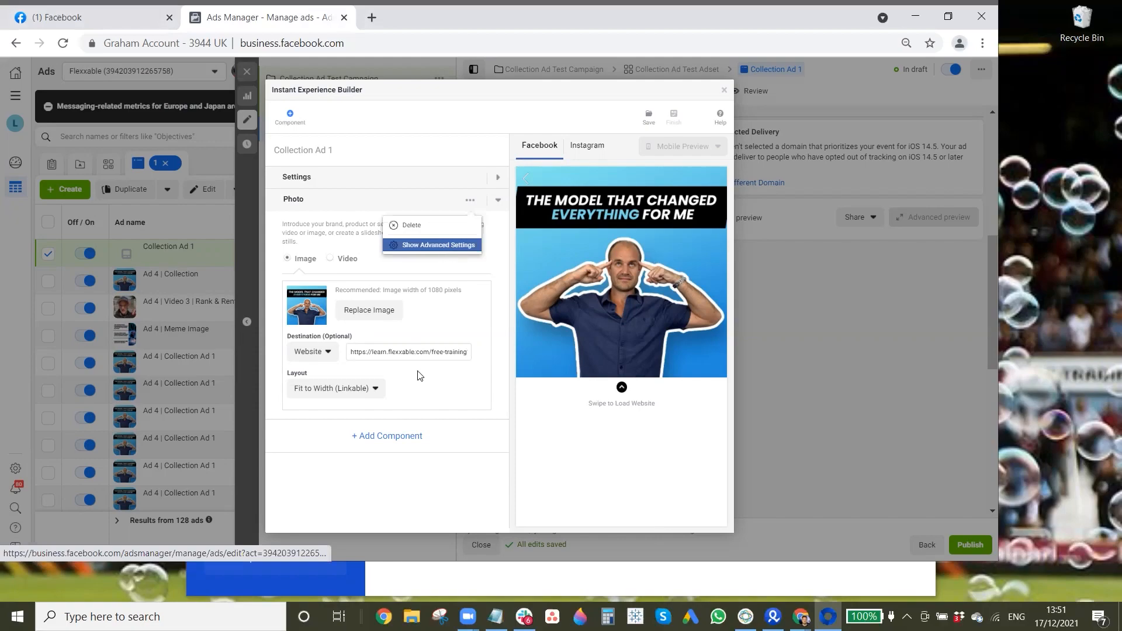
Step: Show the photo component's advanced settings and look through the bottom padding values
left_click(448, 246)
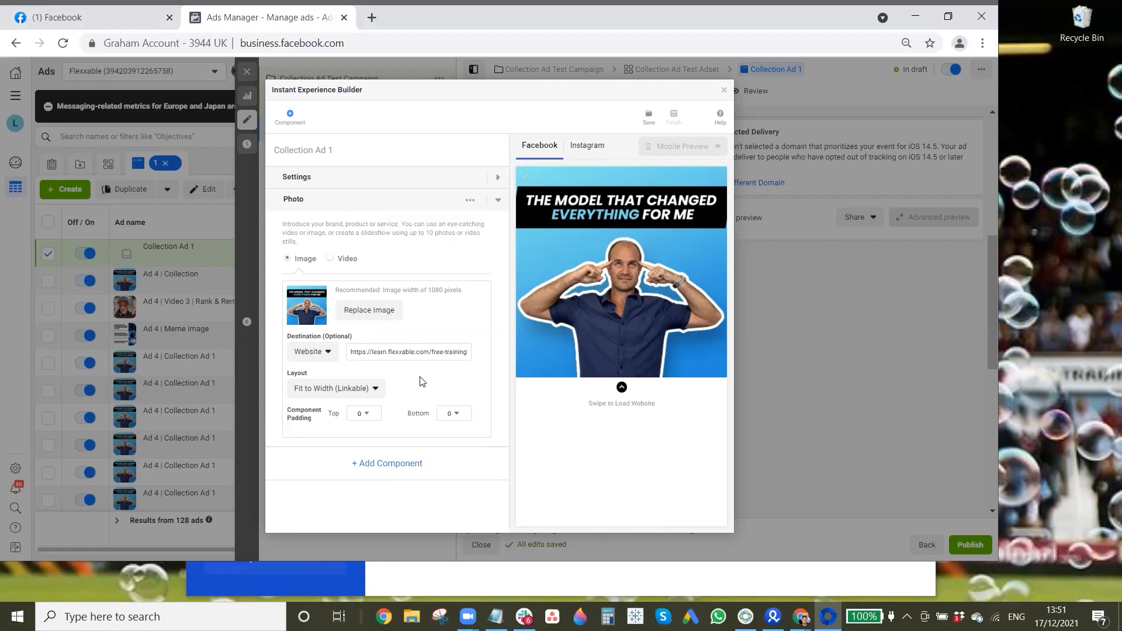
left_click(453, 415)
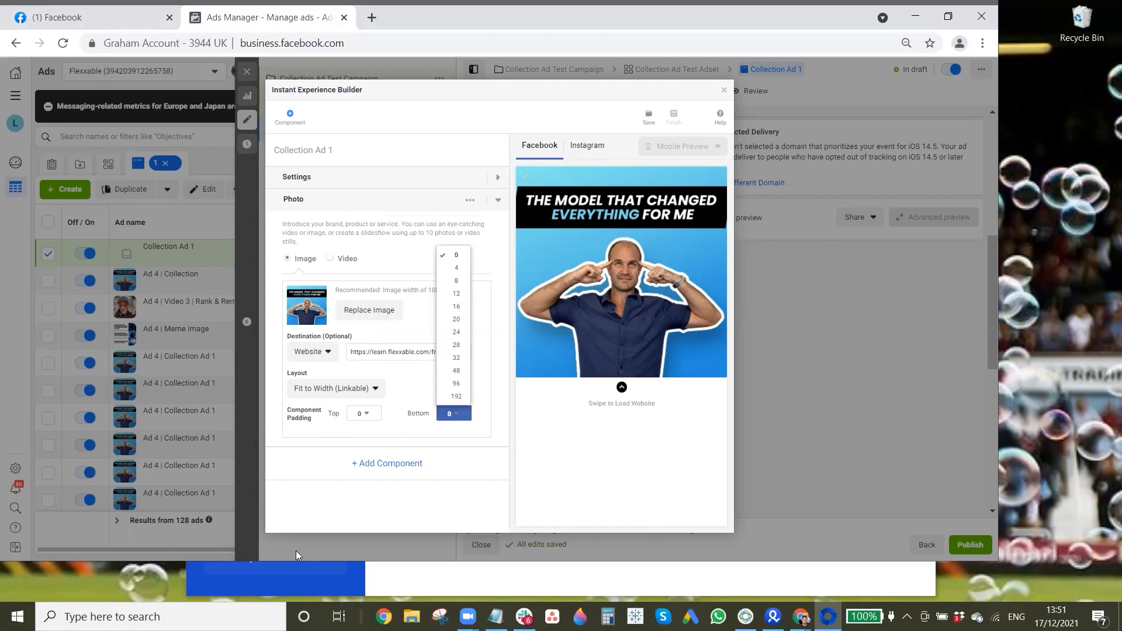
left_click(384, 470)
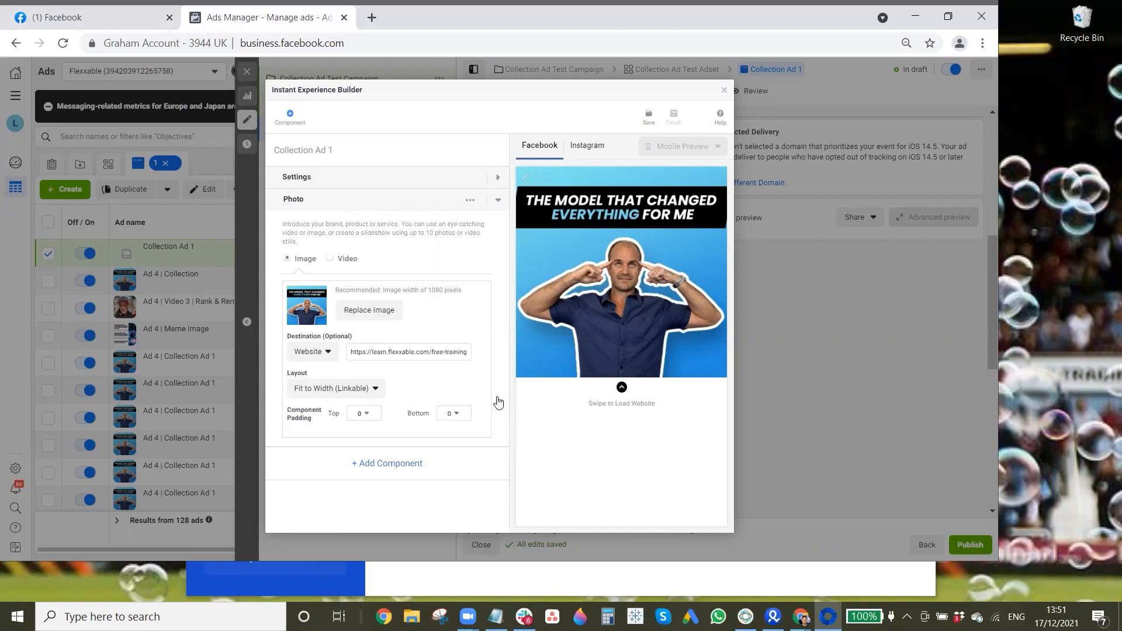
Step: Add a Text block component below the photo in the Instant Experience
left_click(388, 464)
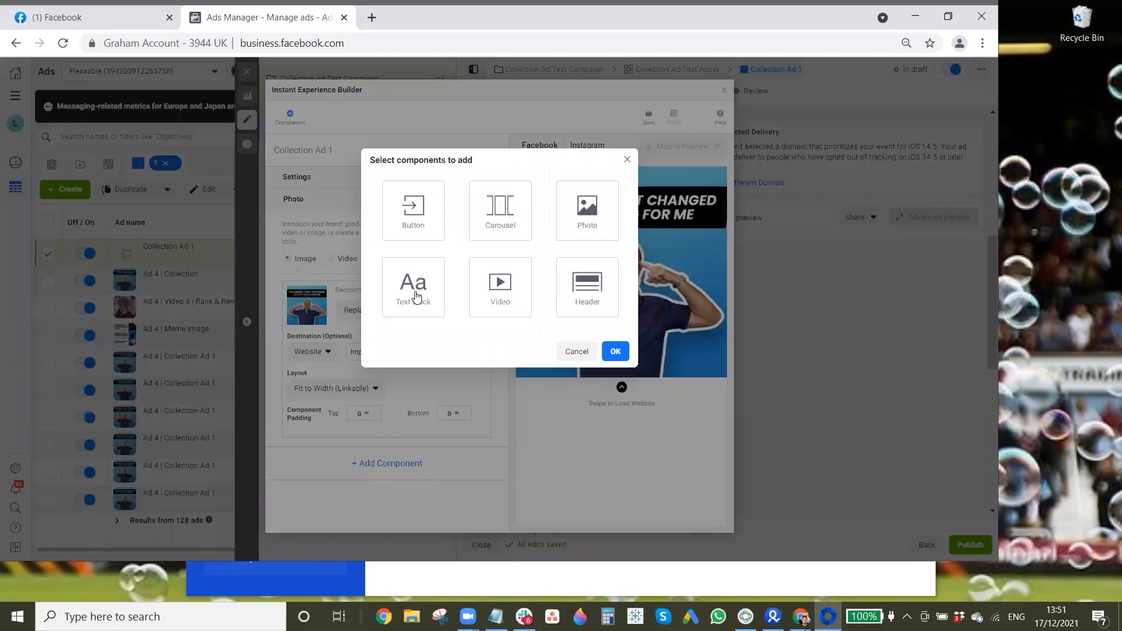
left_click(416, 297)
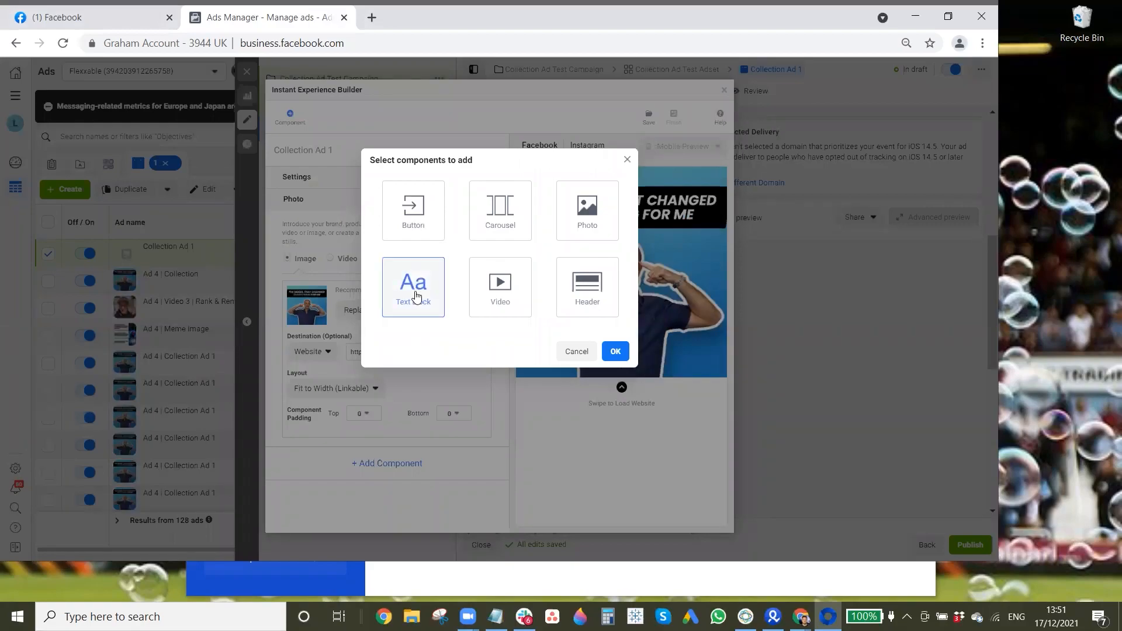
left_click(618, 354)
Step: Set the text block's font colour to #ededed
scroll(295, 383, "down", 2)
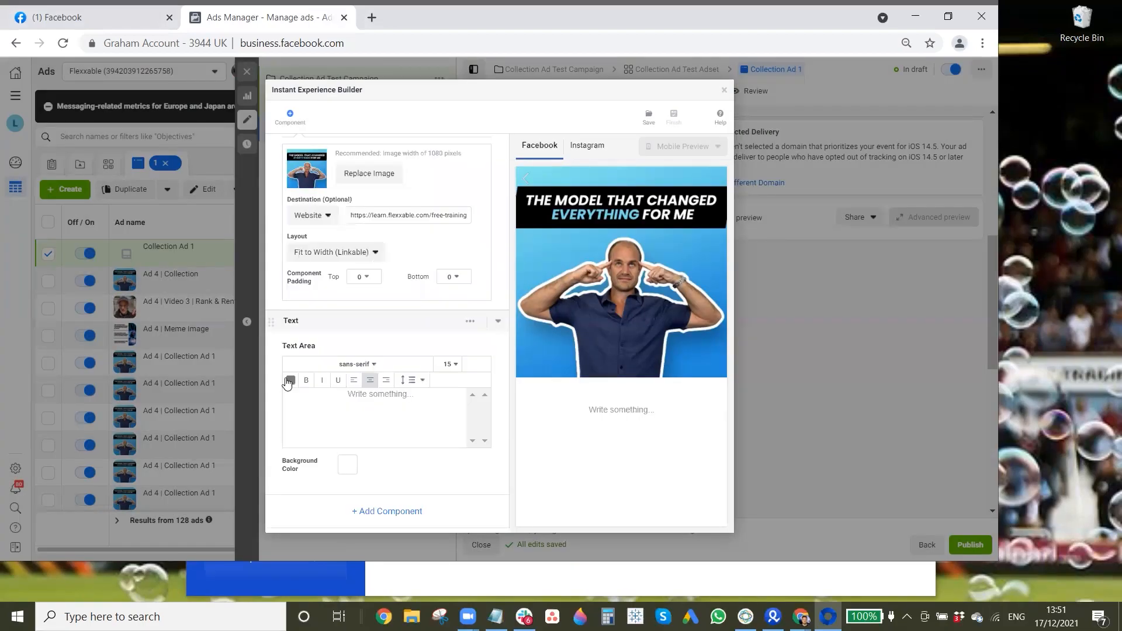
left_click(317, 483)
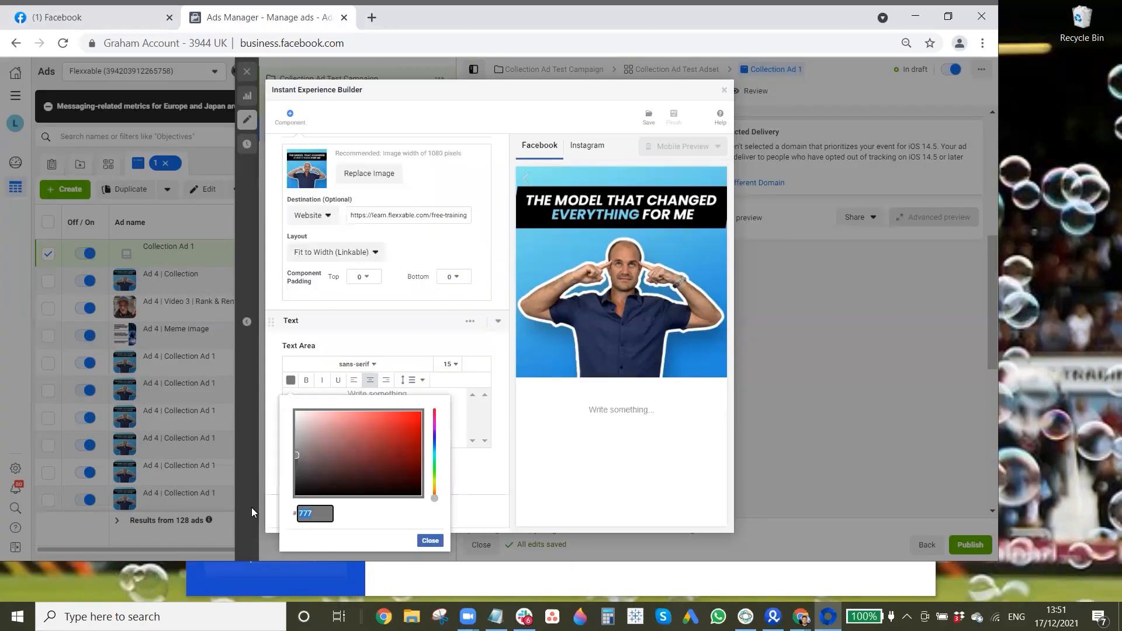
type("ededed")
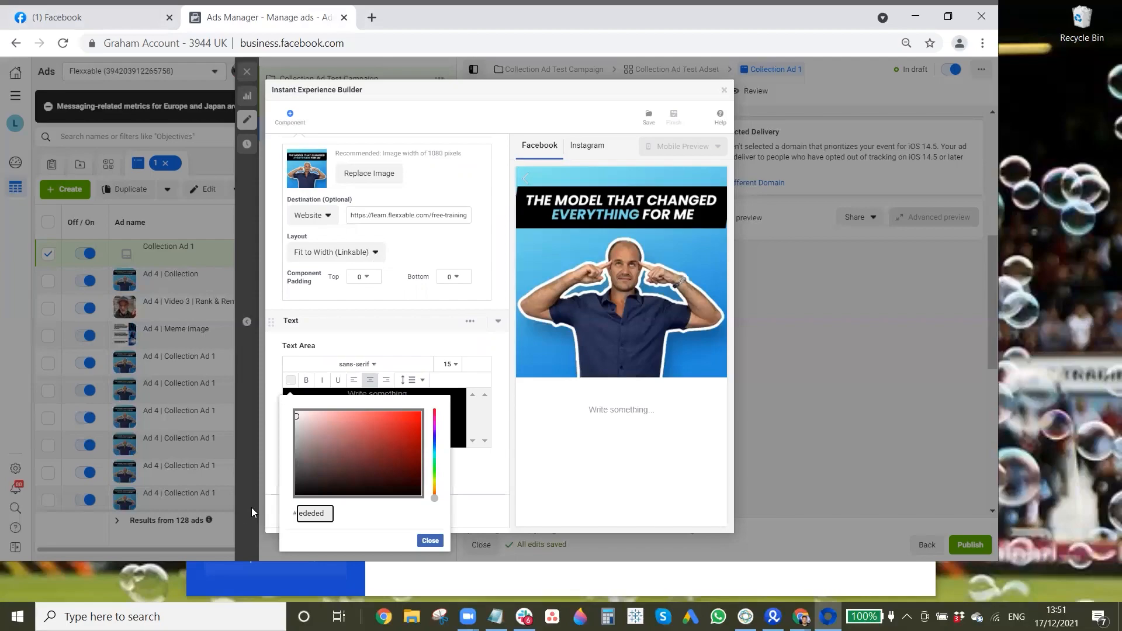
left_click(431, 540)
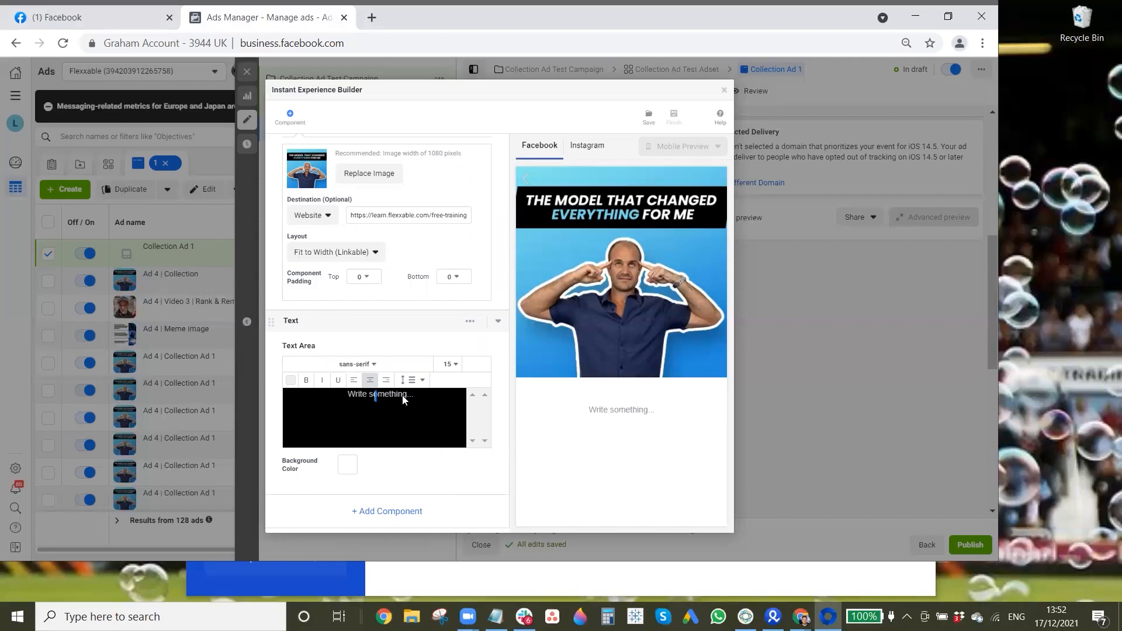
Step: Enter "How many retainer clients do you have?" in the text block and align it left
key("Return")
key("Return")
key("Return")
key("Return")
key("Return")
key("Return")
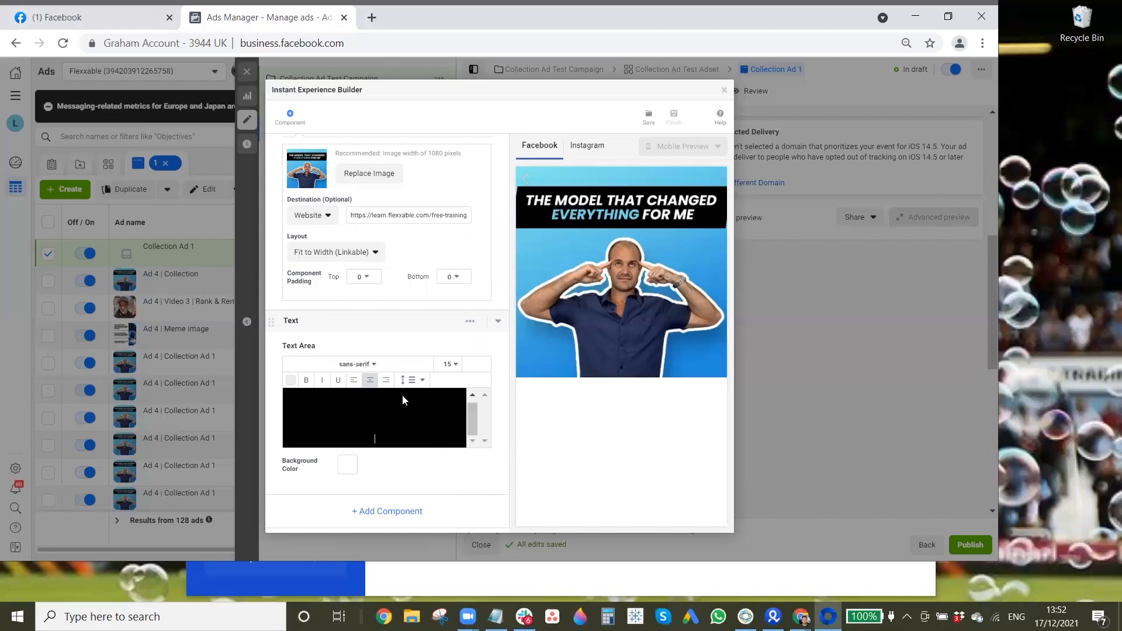
type("How many retainer clients ")
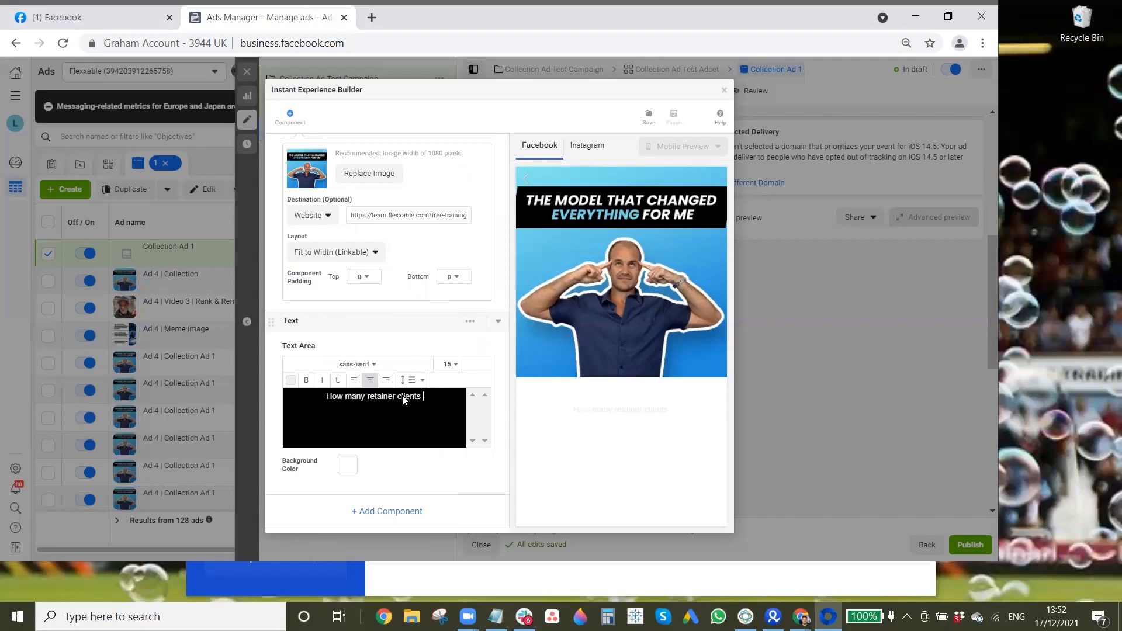
type("do you have?")
left_click(354, 380)
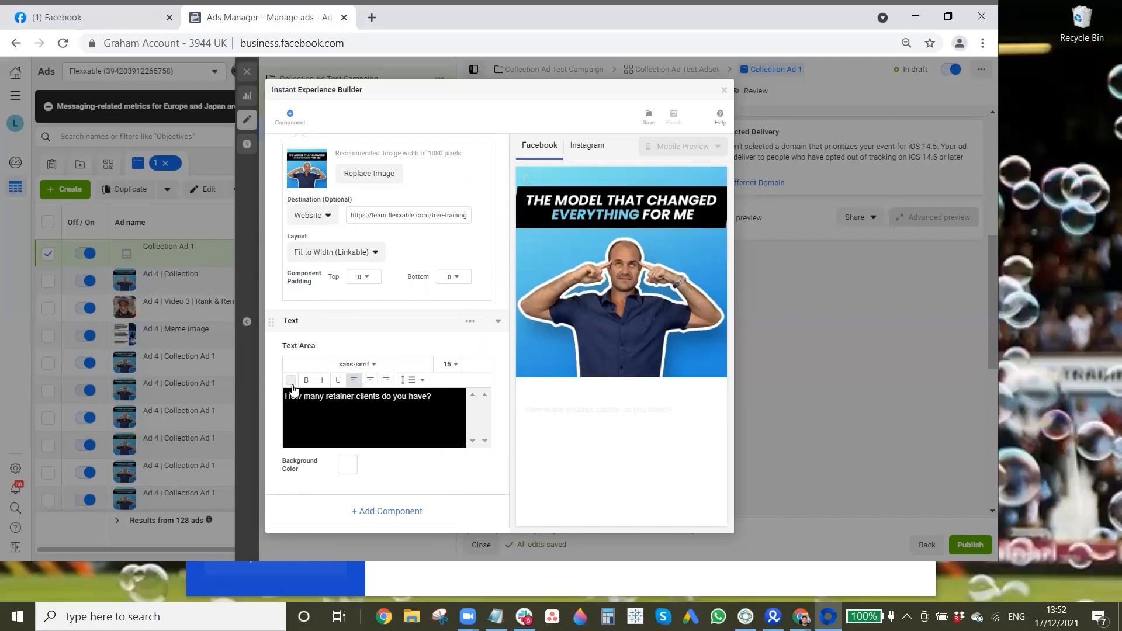
Step: Change the text block's font colour to black, #000
left_click(291, 383)
left_click_drag(326, 513, 264, 509)
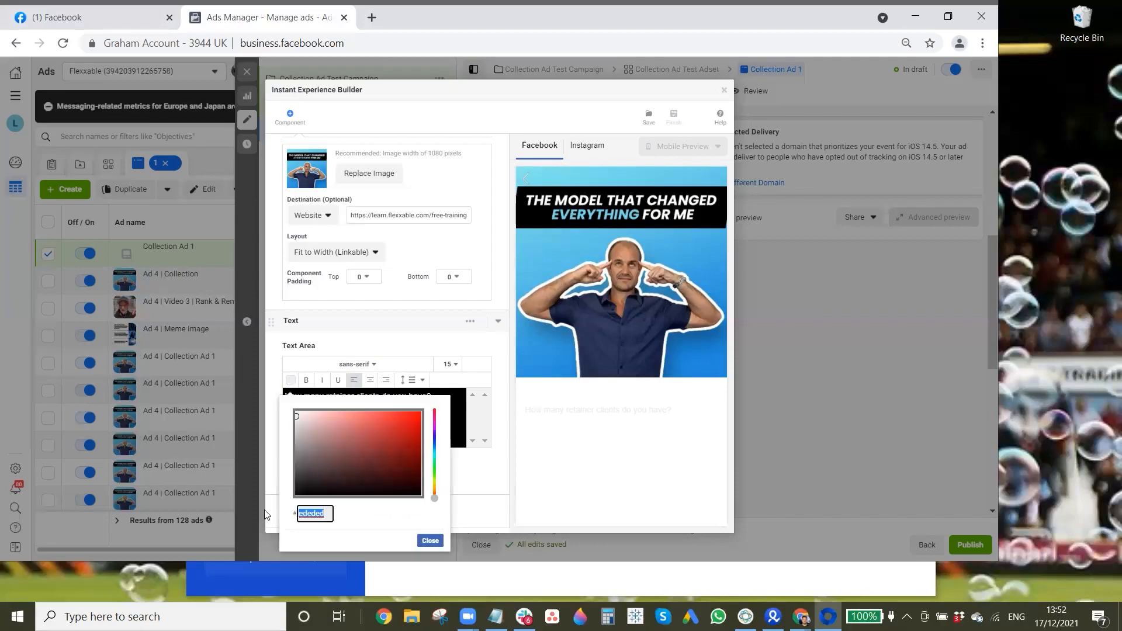
type("fff")
left_click_drag(287, 508, 275, 508)
type("000")
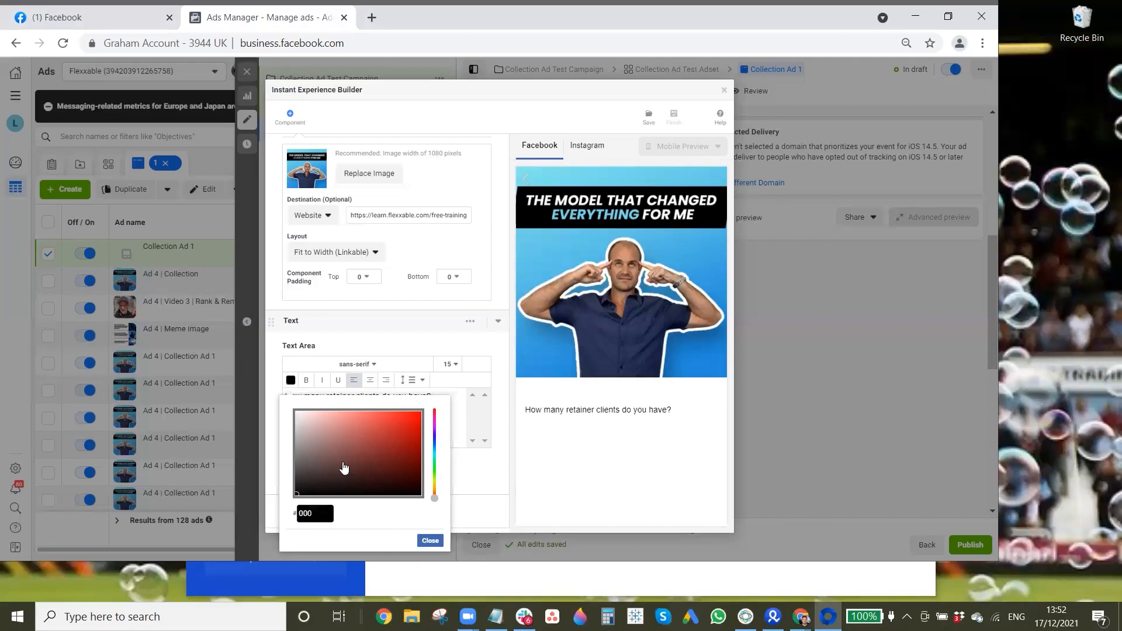
Step: Set the text block's background color to #ededed and make the retainer clients question bold
left_click(348, 468)
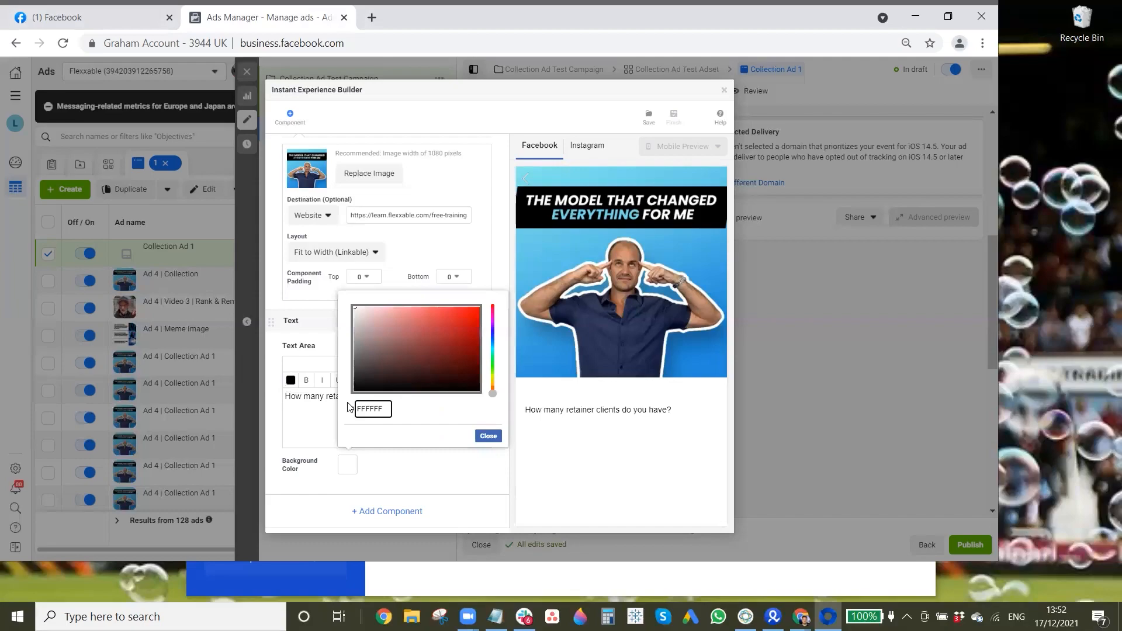
left_click_drag(384, 409, 348, 403)
type("ededed")
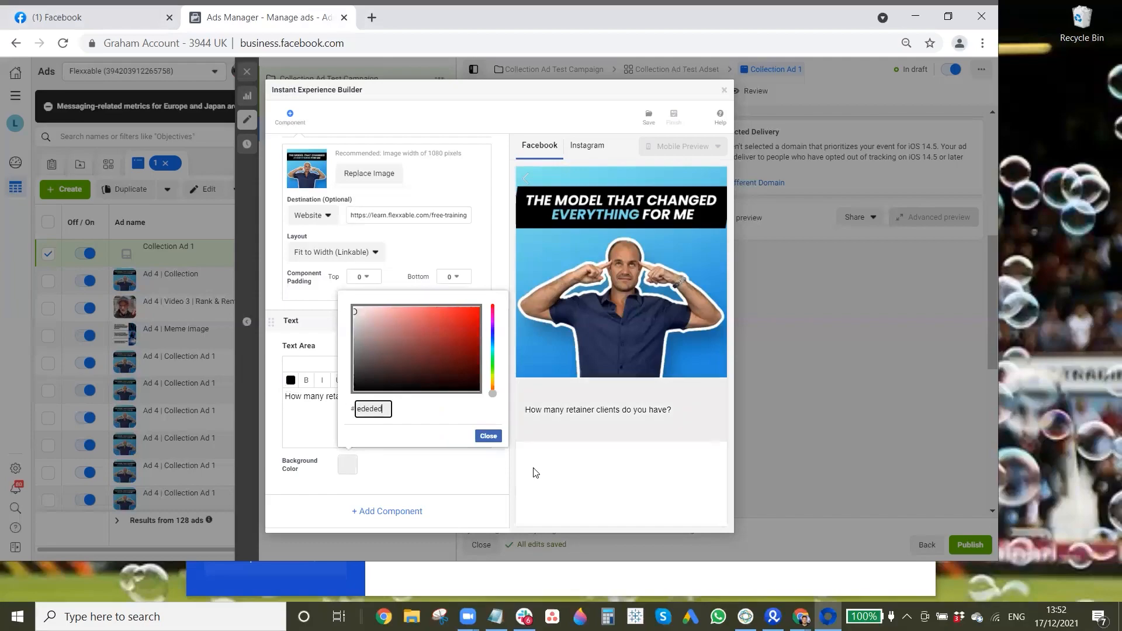
left_click(337, 431)
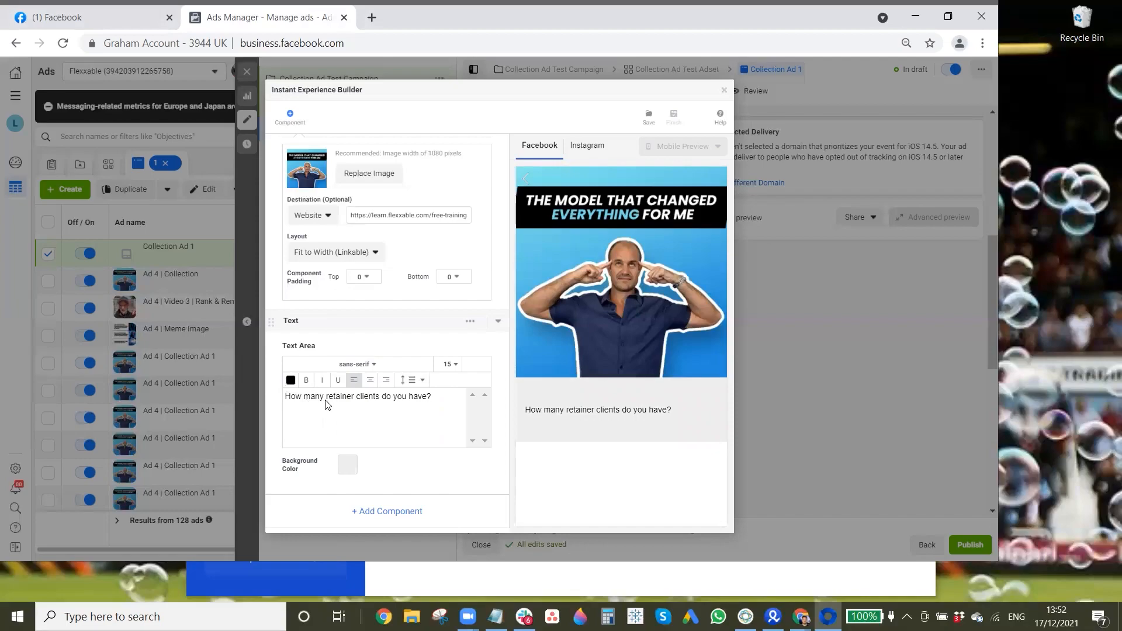
key("ctrl+a")
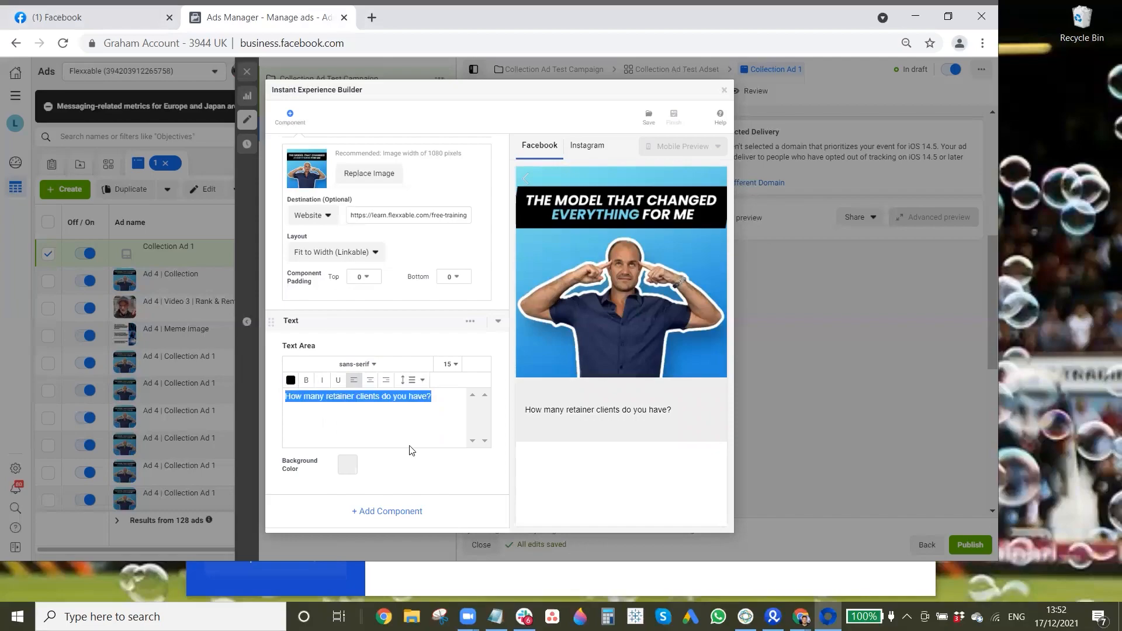
key("ctrl+b")
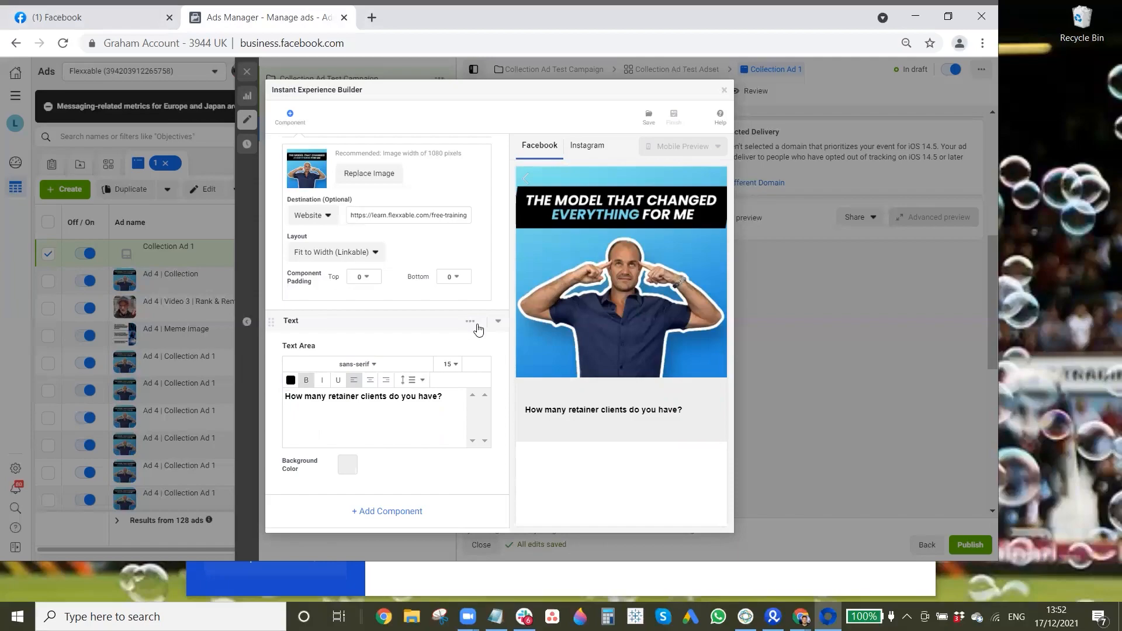
Step: Show the text block's advanced settings and set its top and bottom component padding to 12
left_click(471, 322)
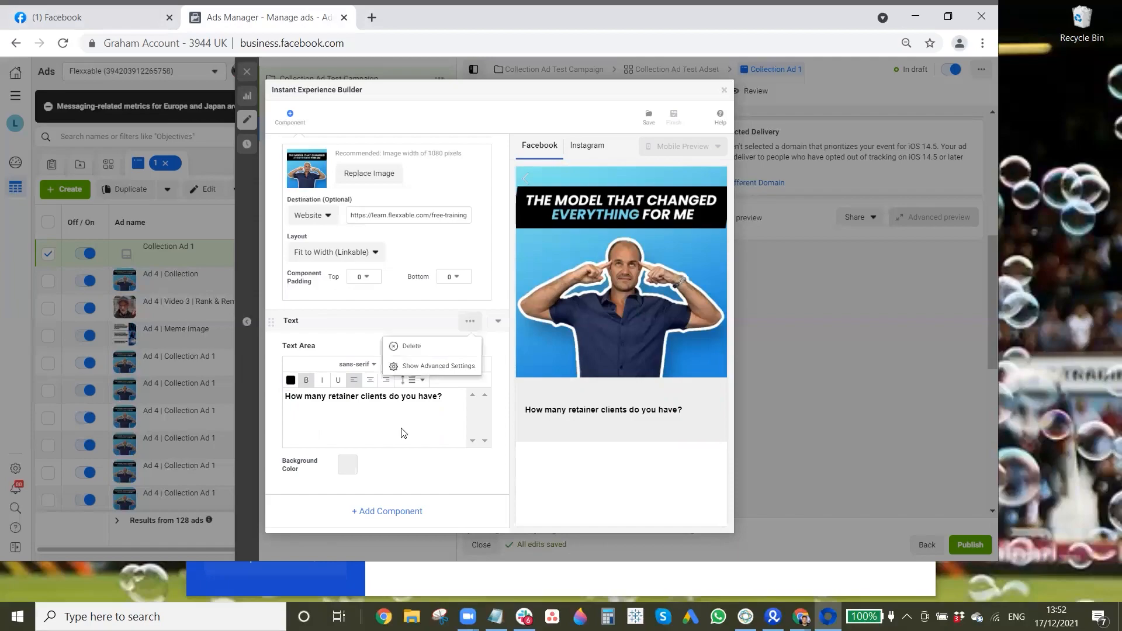
left_click(438, 366)
left_click(367, 463)
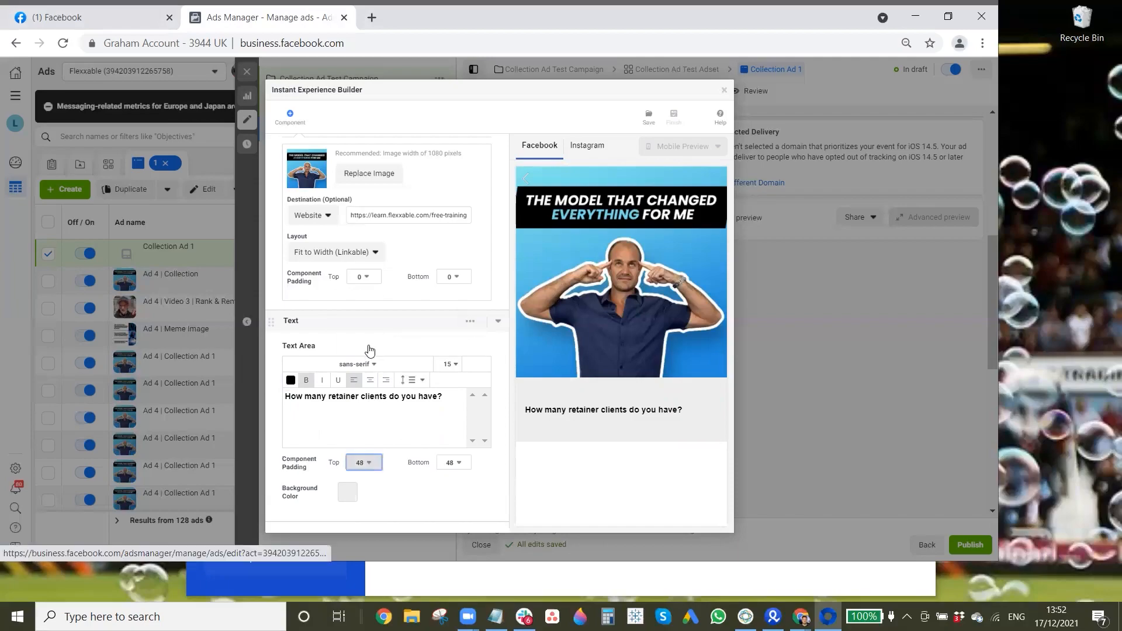
left_click(367, 343)
left_click(453, 463)
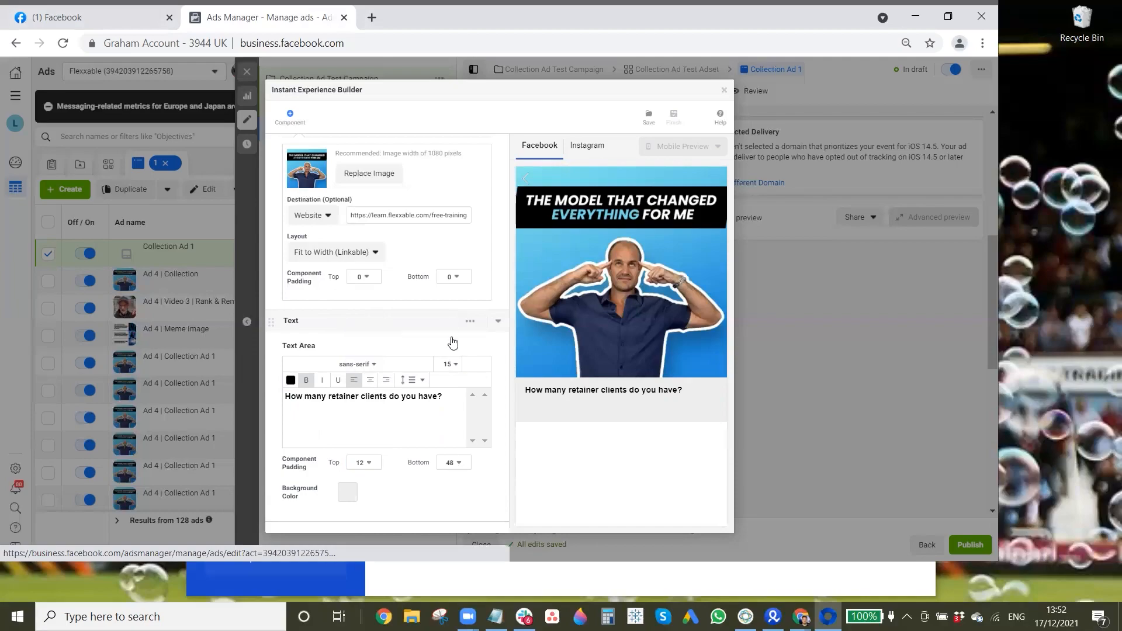
left_click(453, 343)
Step: Set the text block's top and bottom component padding to 16
left_click(364, 462)
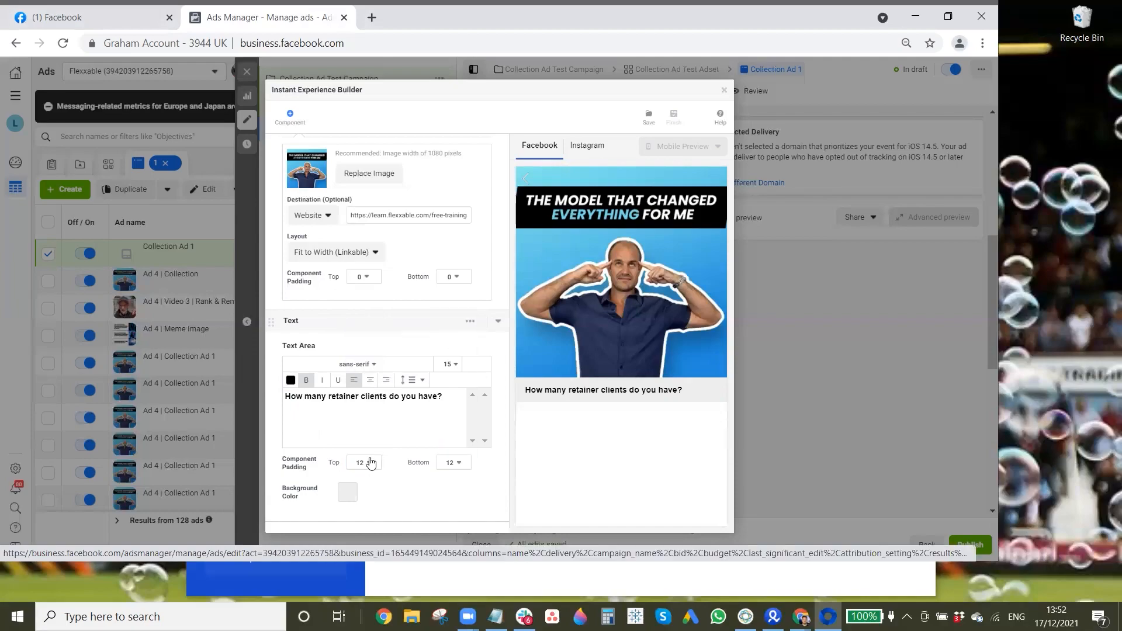
left_click(367, 355)
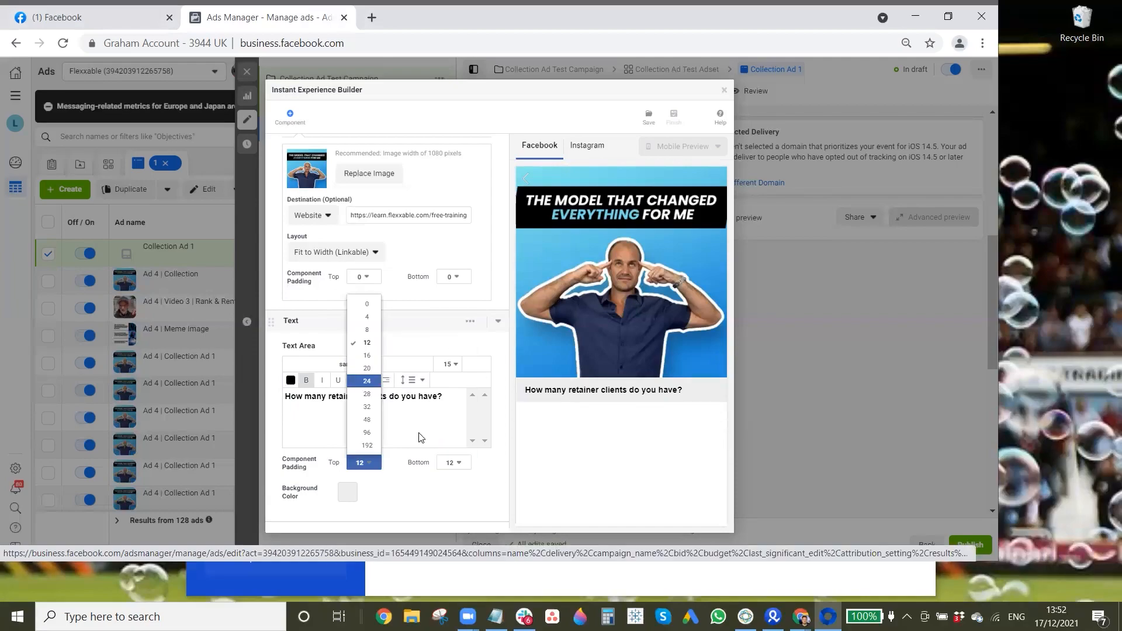
left_click(453, 463)
left_click(457, 355)
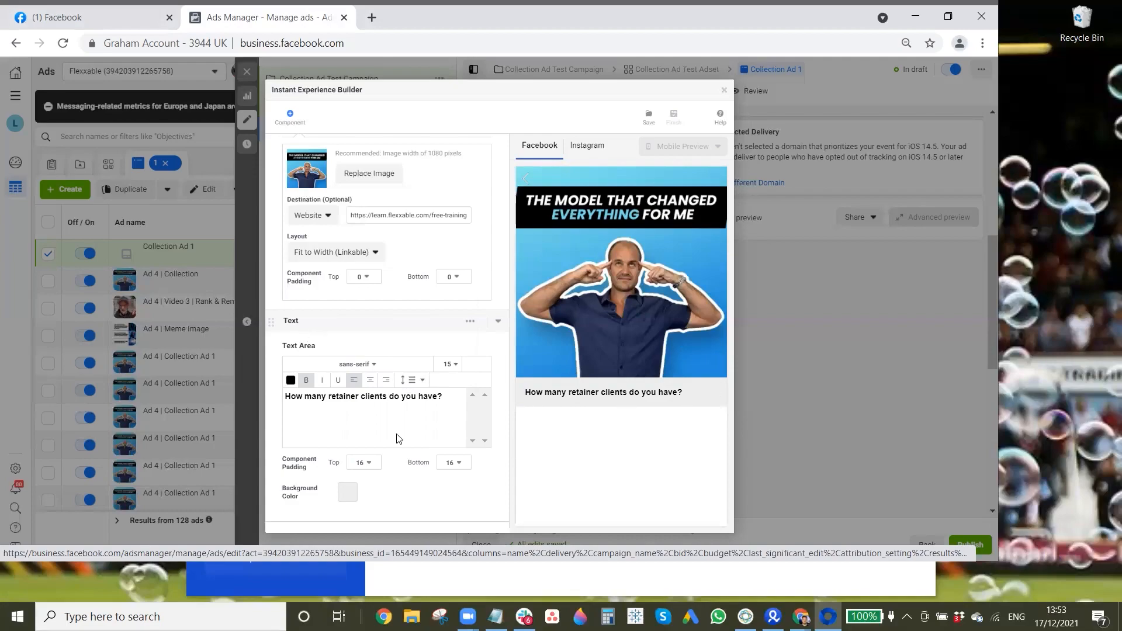
Step: Increase the text block's component padding to 20 at both the bottom and the top
left_click(455, 462)
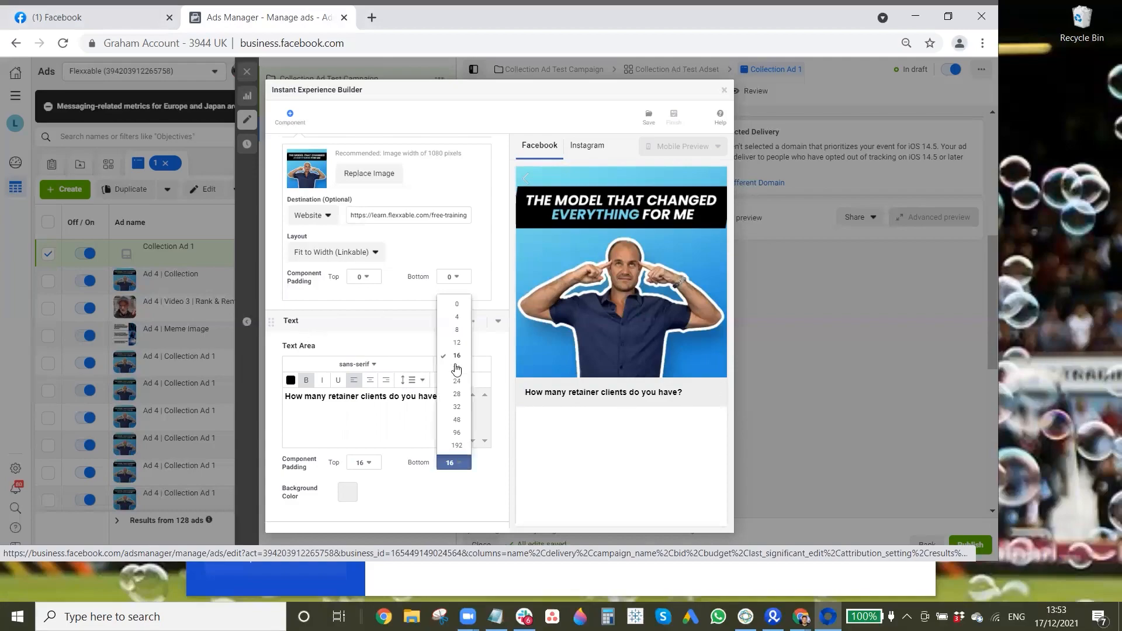
key("Down")
left_click(363, 465)
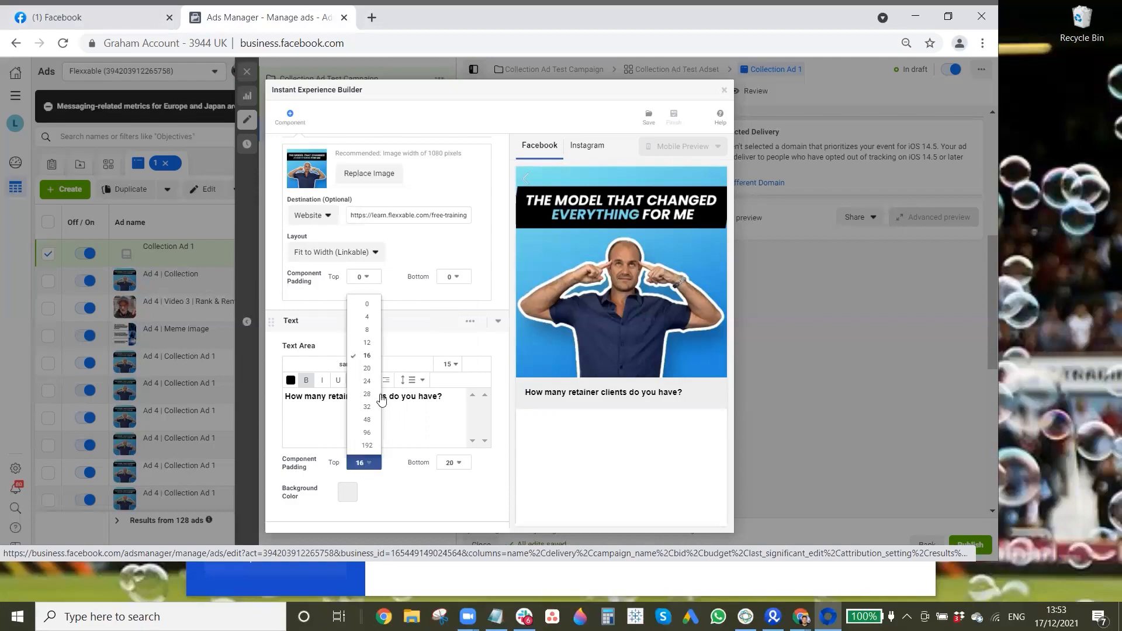
left_click(367, 368)
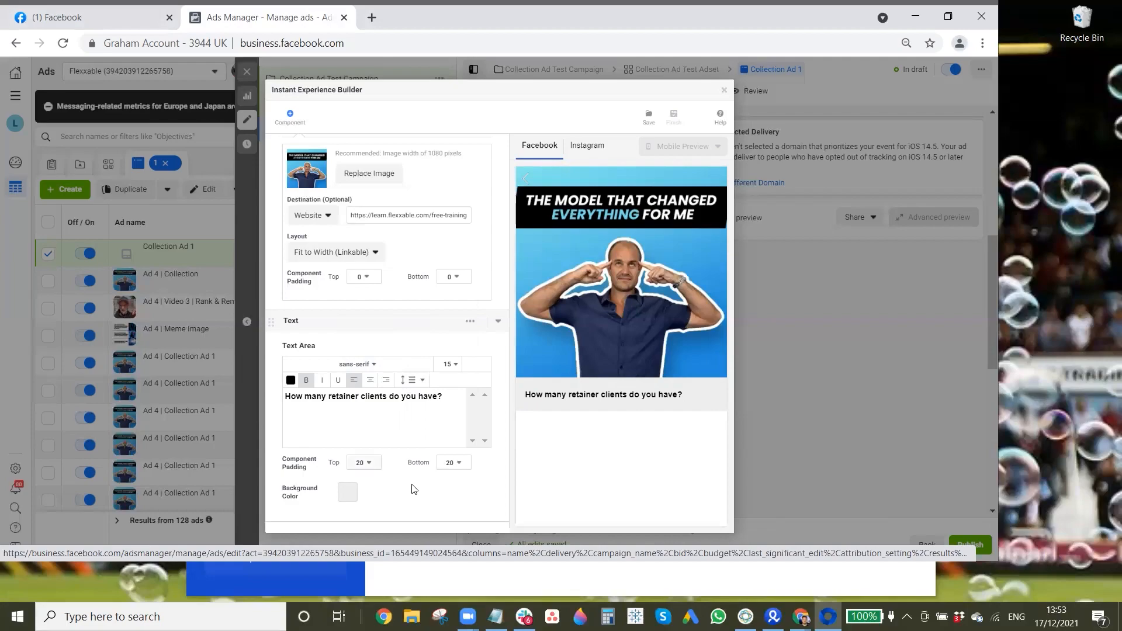
Step: Add four Photo components below the text block in the Instant Experience
scroll(397, 517, "down", 1)
left_click(396, 510)
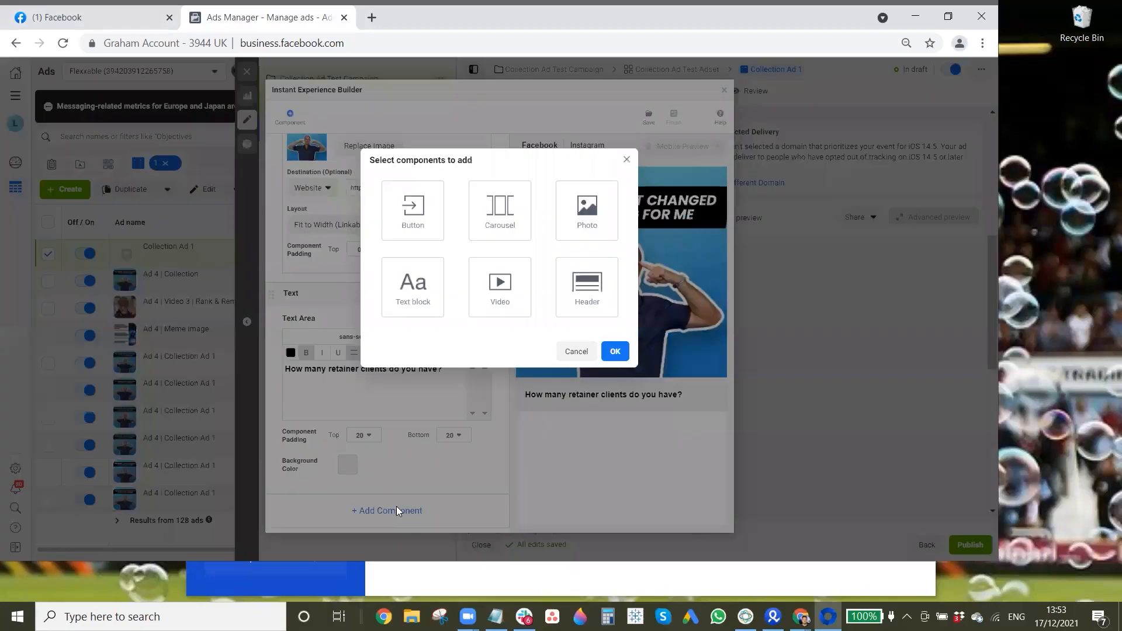
left_click(585, 219)
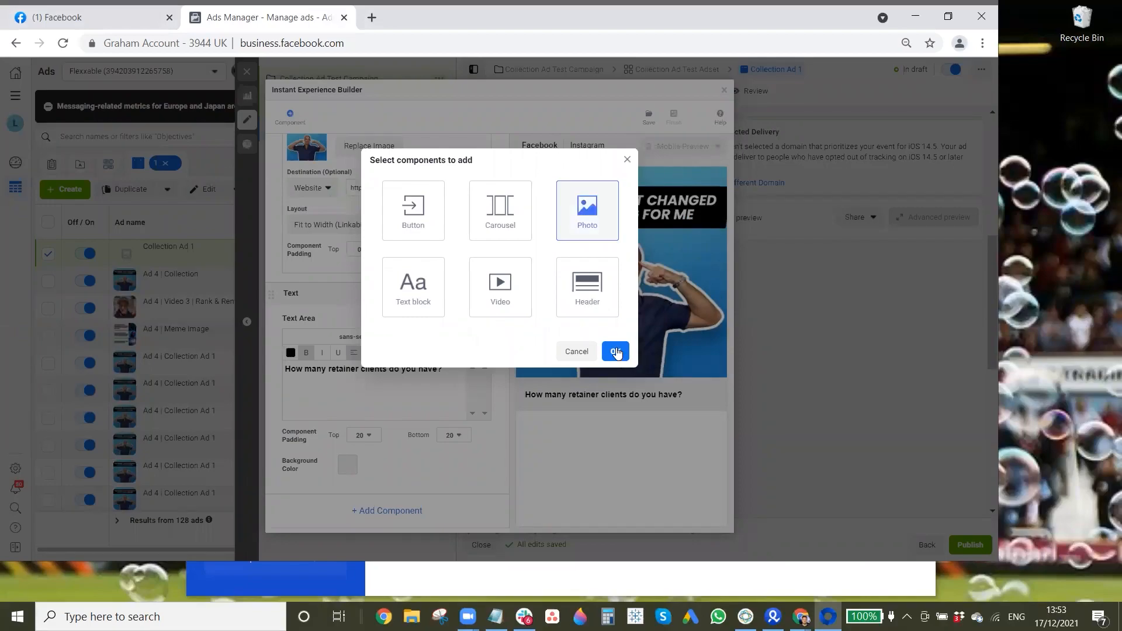
left_click(615, 350)
scroll(401, 518, "down", 3)
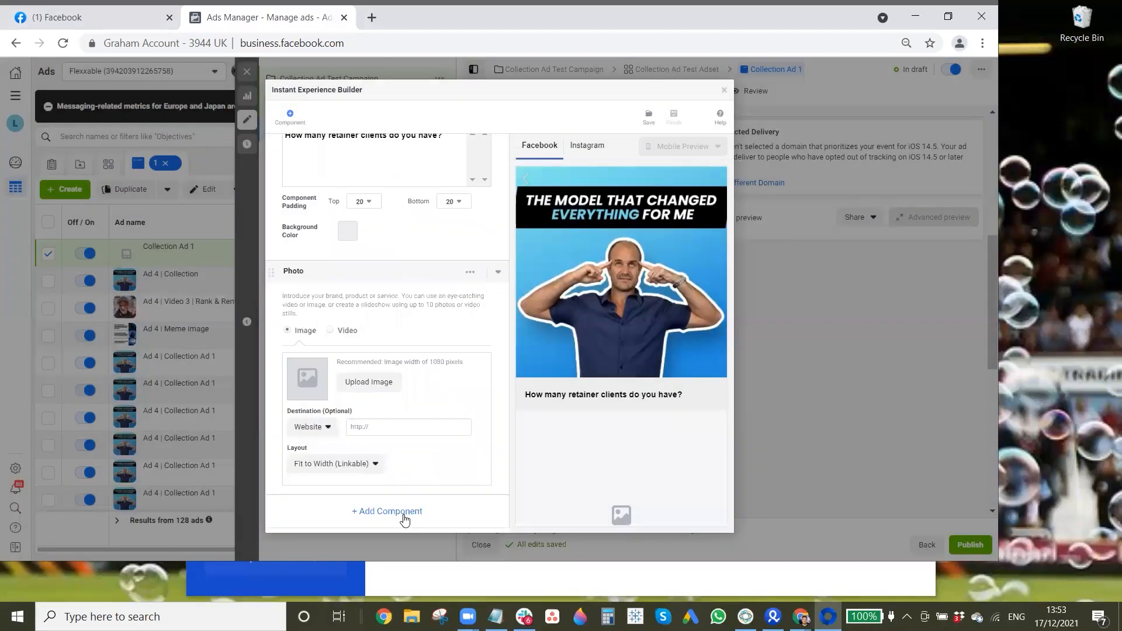
left_click(402, 512)
left_click(603, 241)
left_click(616, 352)
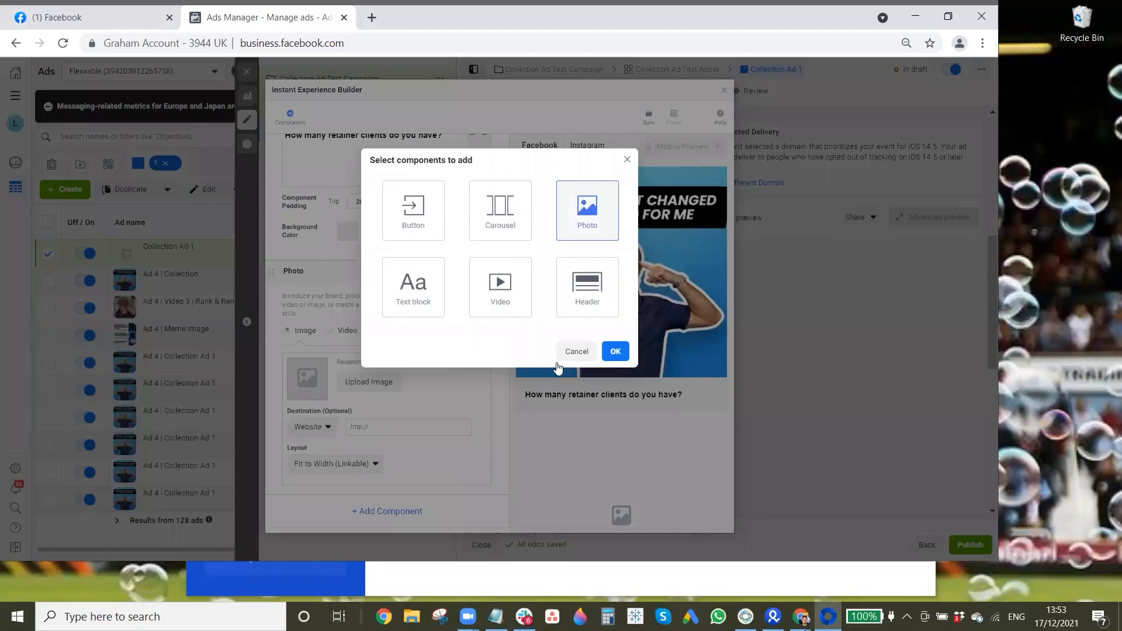
scroll(409, 423, "down", 3)
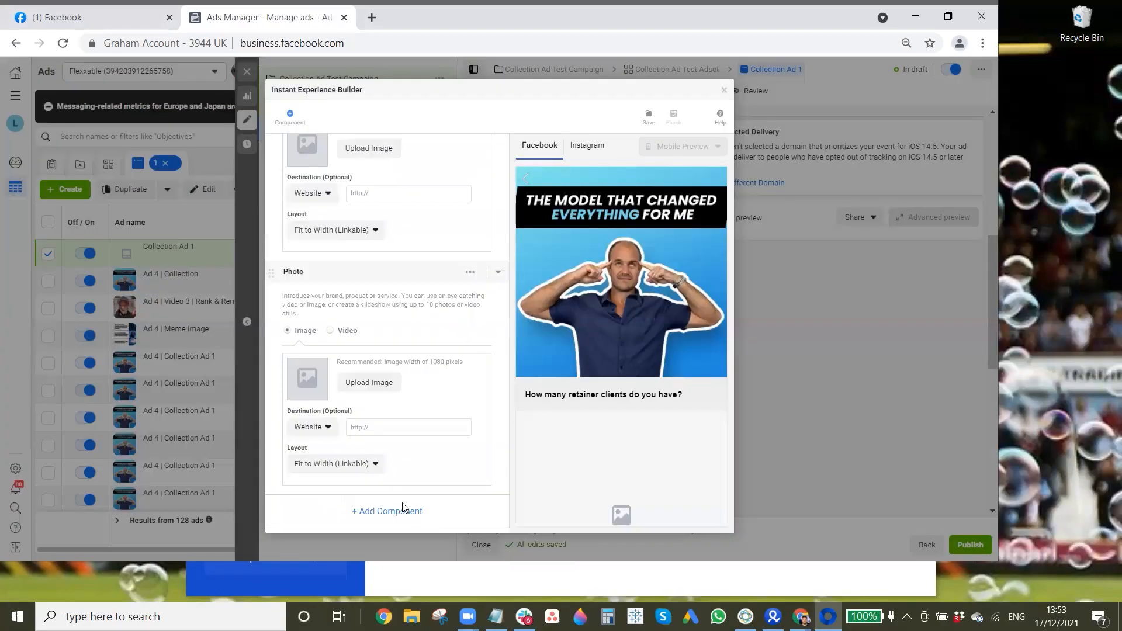
left_click(402, 511)
left_click(587, 210)
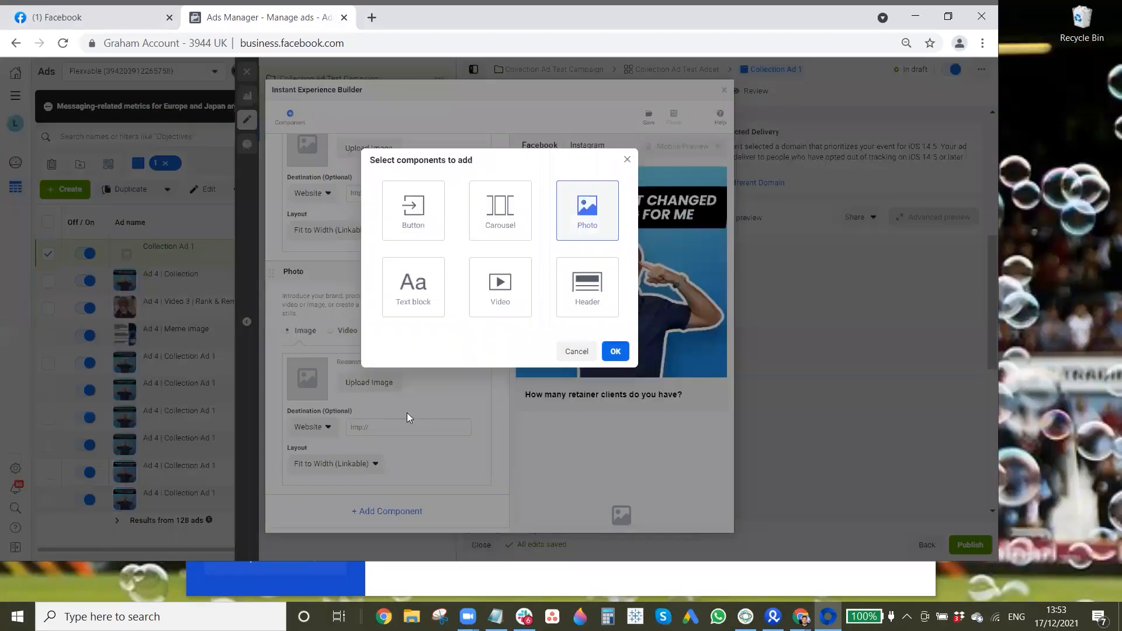
left_click(615, 351)
scroll(405, 504, "down", 3)
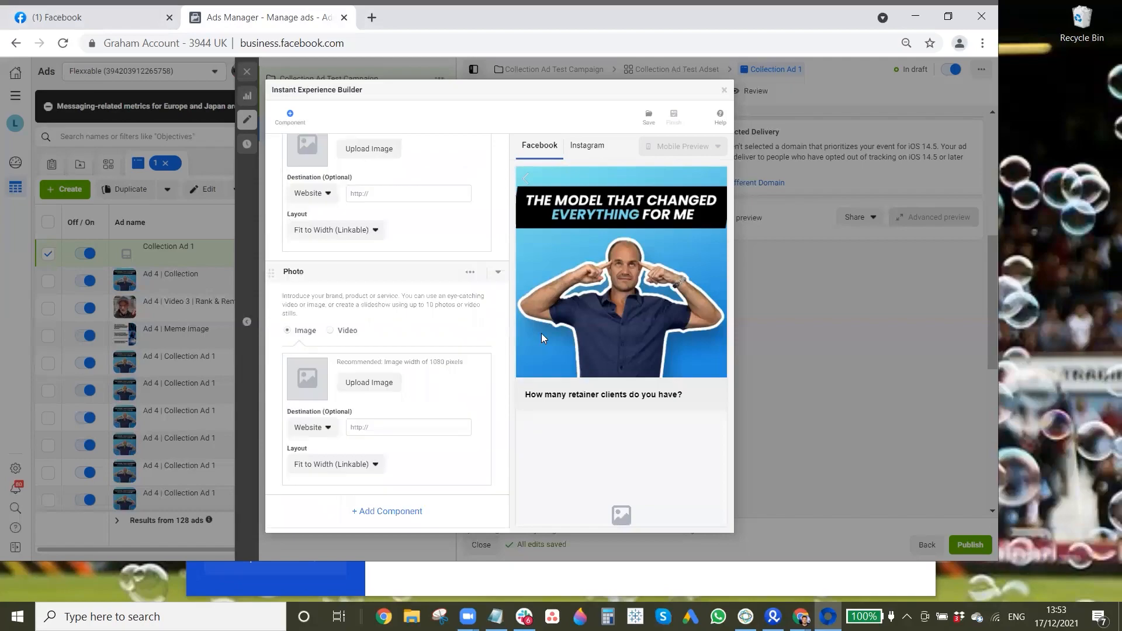
left_click(391, 512)
left_click(587, 211)
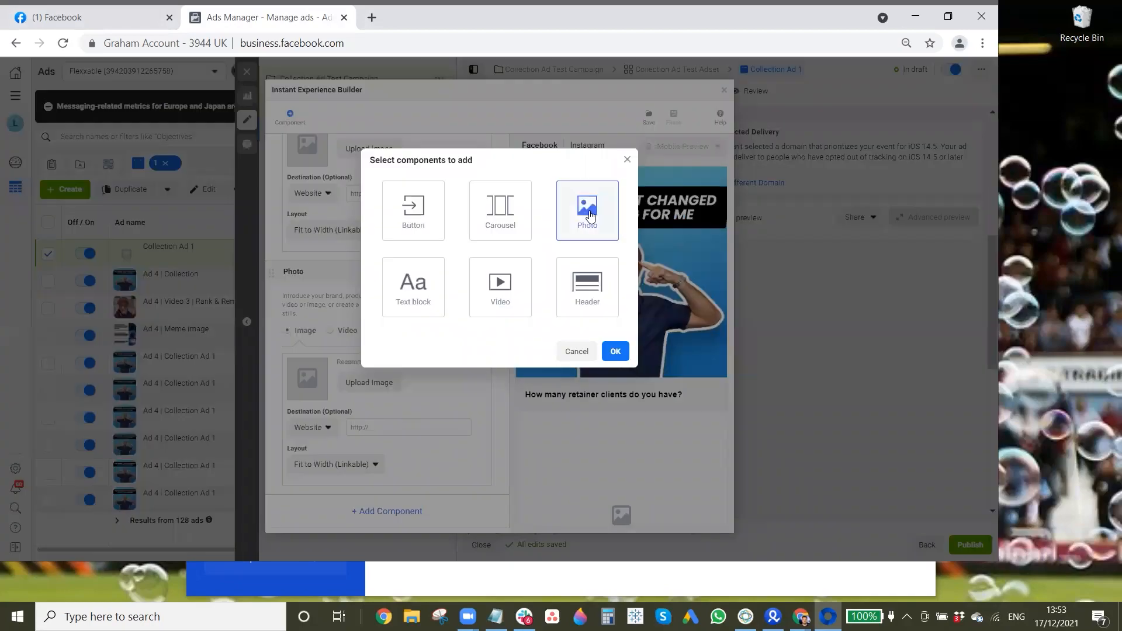
left_click(615, 351)
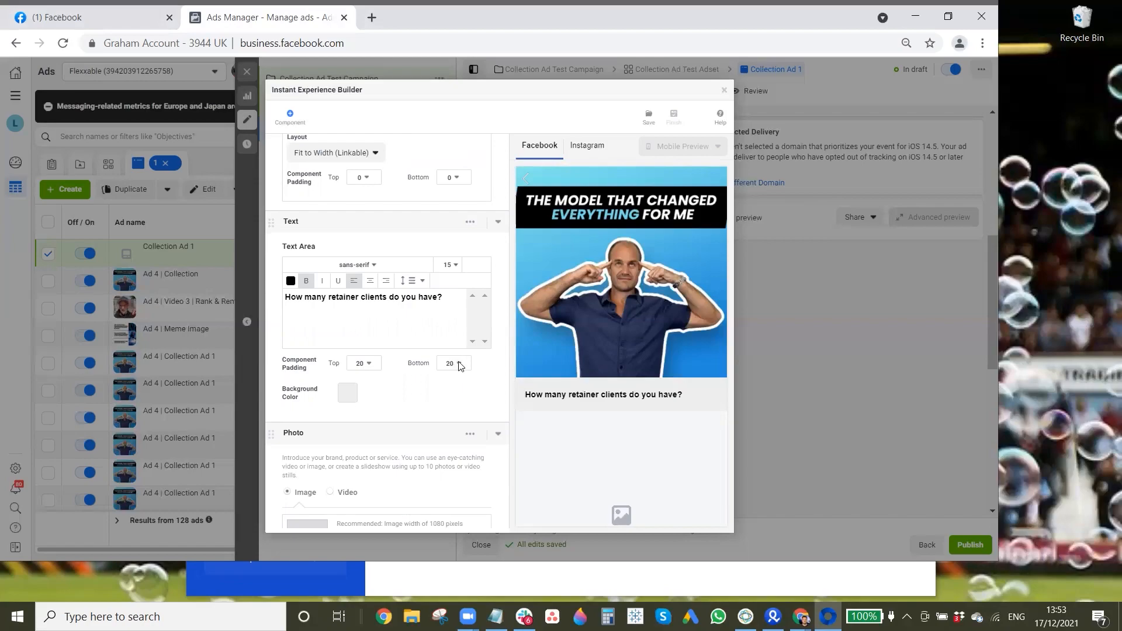
Step: Place the 0-2 Retainer Clients image from the account images in the first Photo component below the text block
scroll(446, 369, "down", 3)
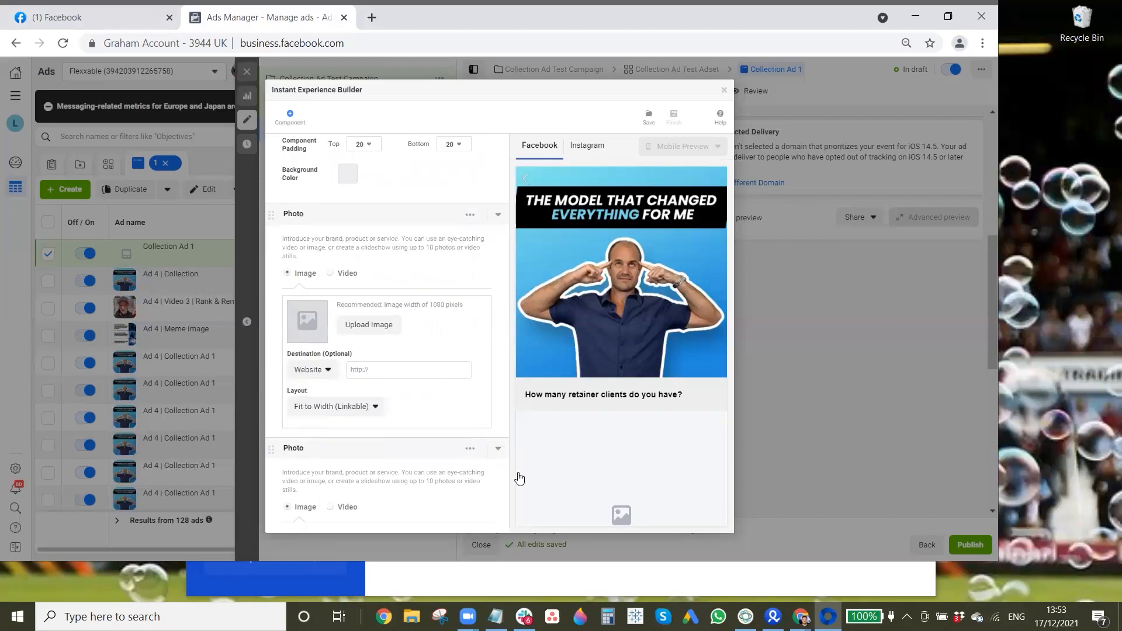
left_click(377, 332)
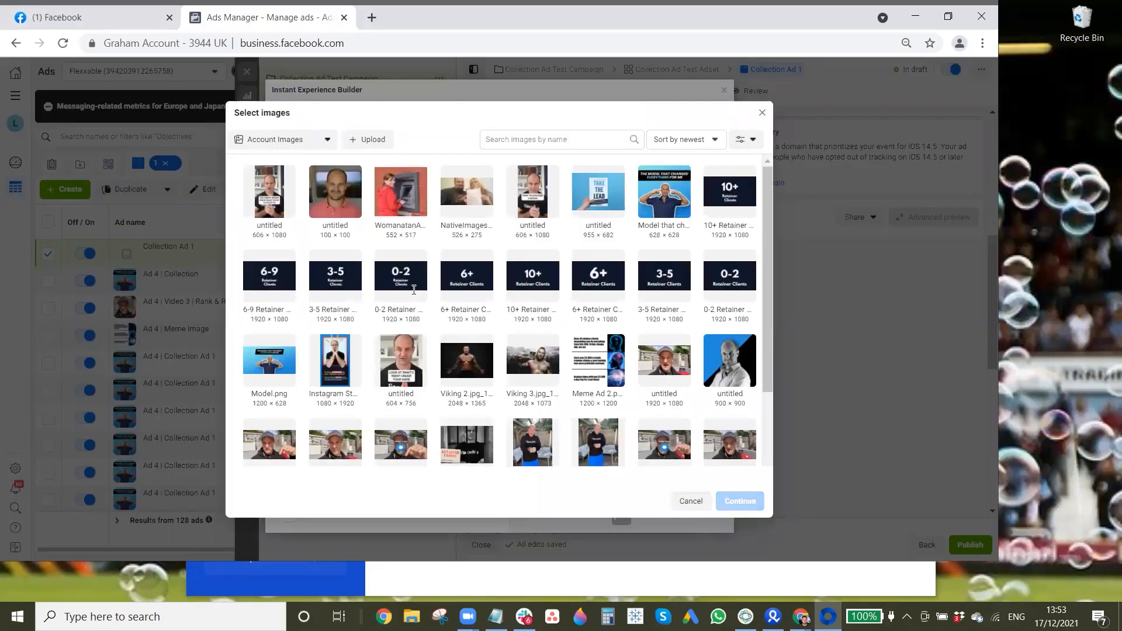
left_click(394, 282)
left_click(741, 502)
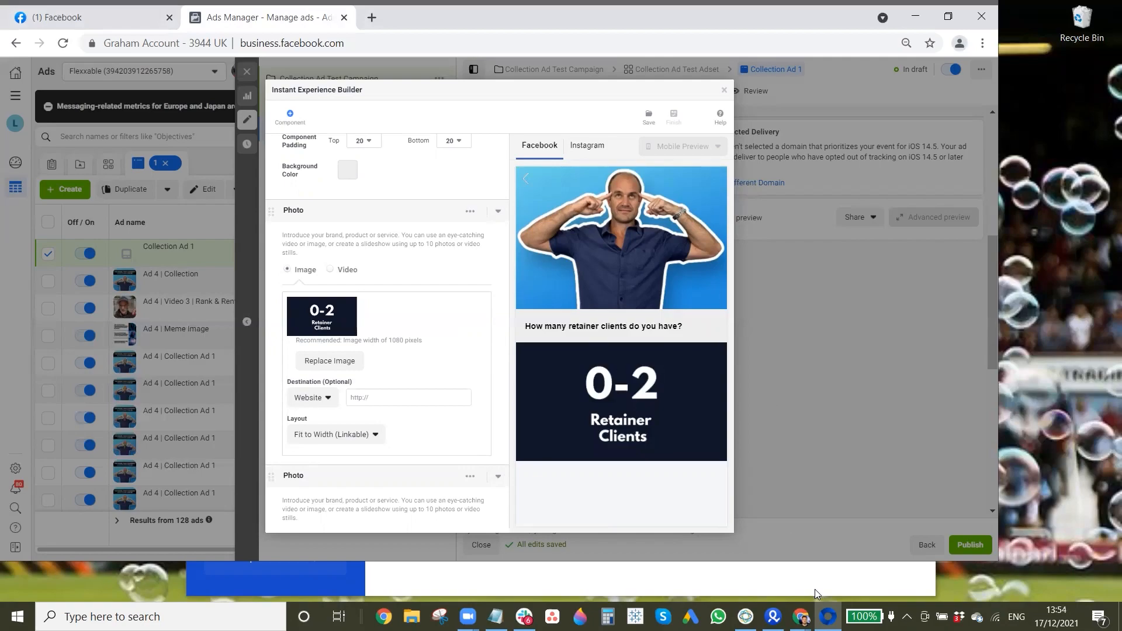
Step: Switch to the BeFunky Photo Editor and open the CRO Optimization image from the Downloads folder
mouse_move(801, 618)
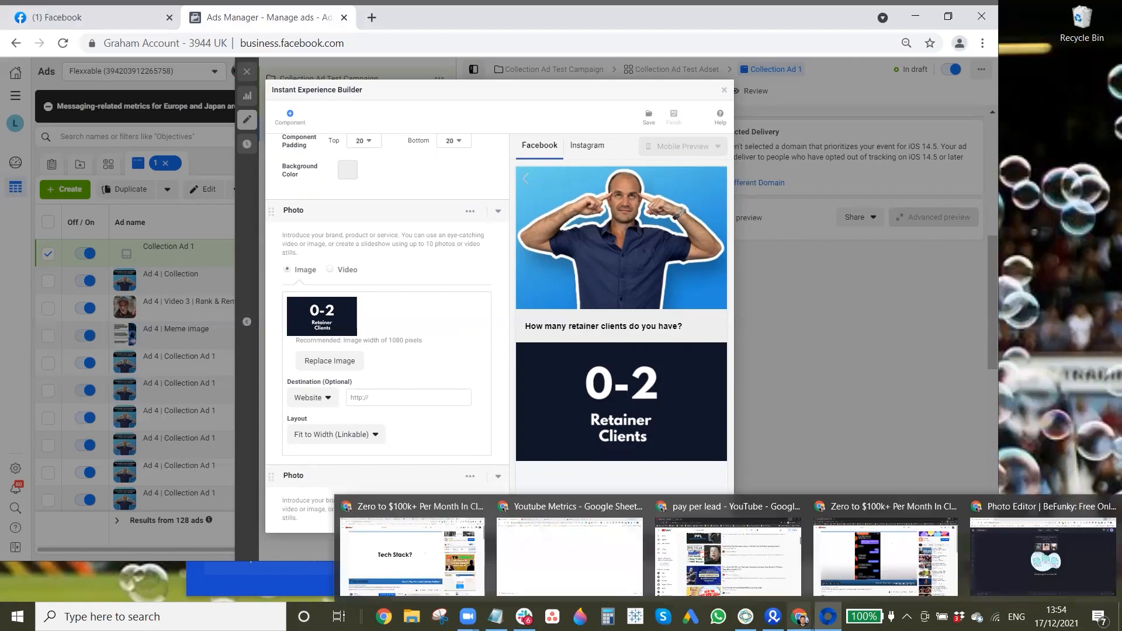
left_click(980, 556)
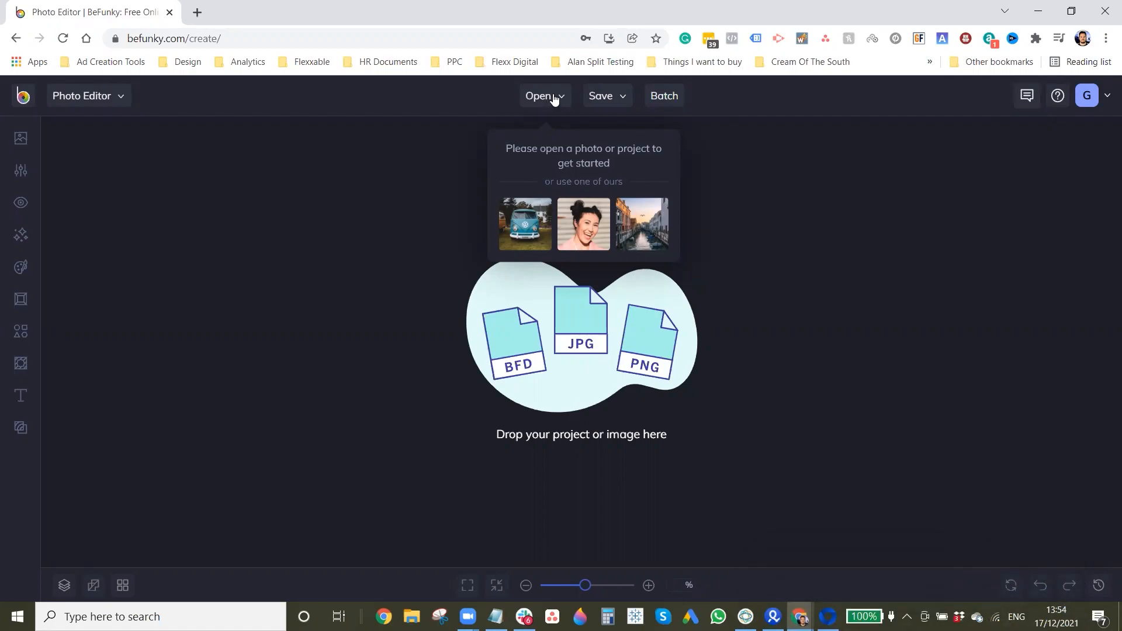
left_click(575, 152)
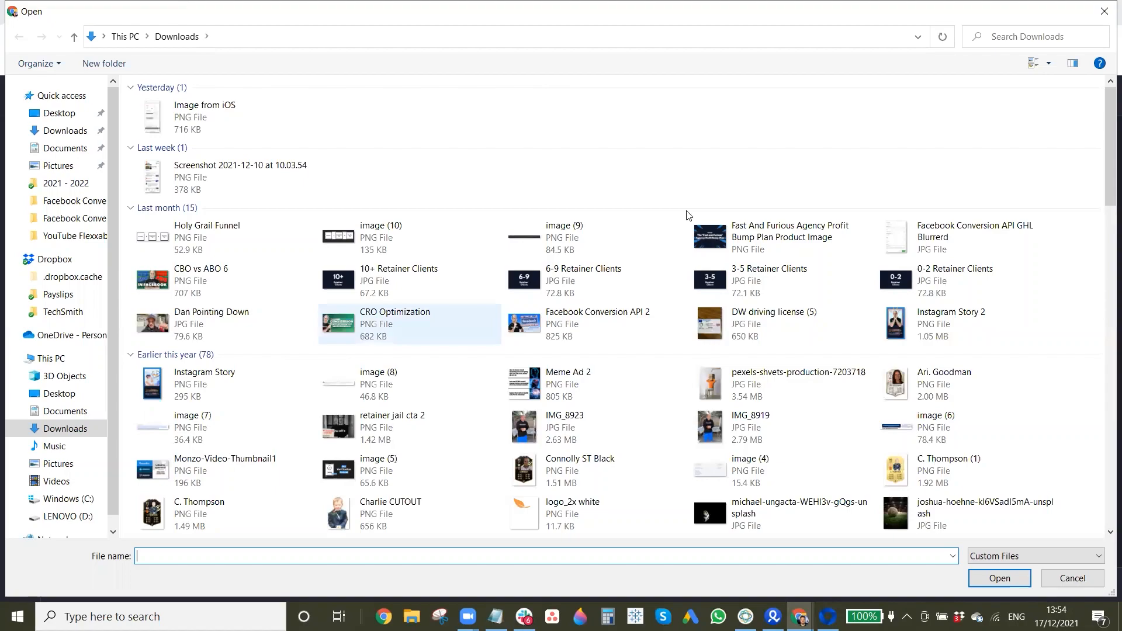
Step: Turn the whole image into a plain dark background by applying a Tint with #1C1D26 for both color values
scroll(223, 378, "down", 7)
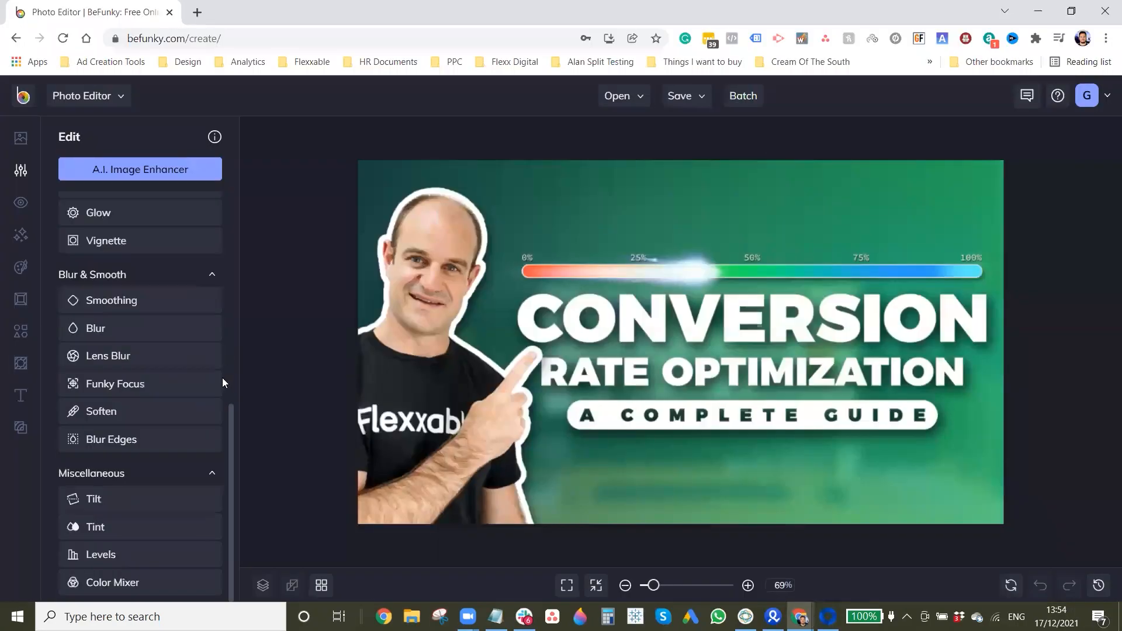
scroll(117, 599, "up", 10)
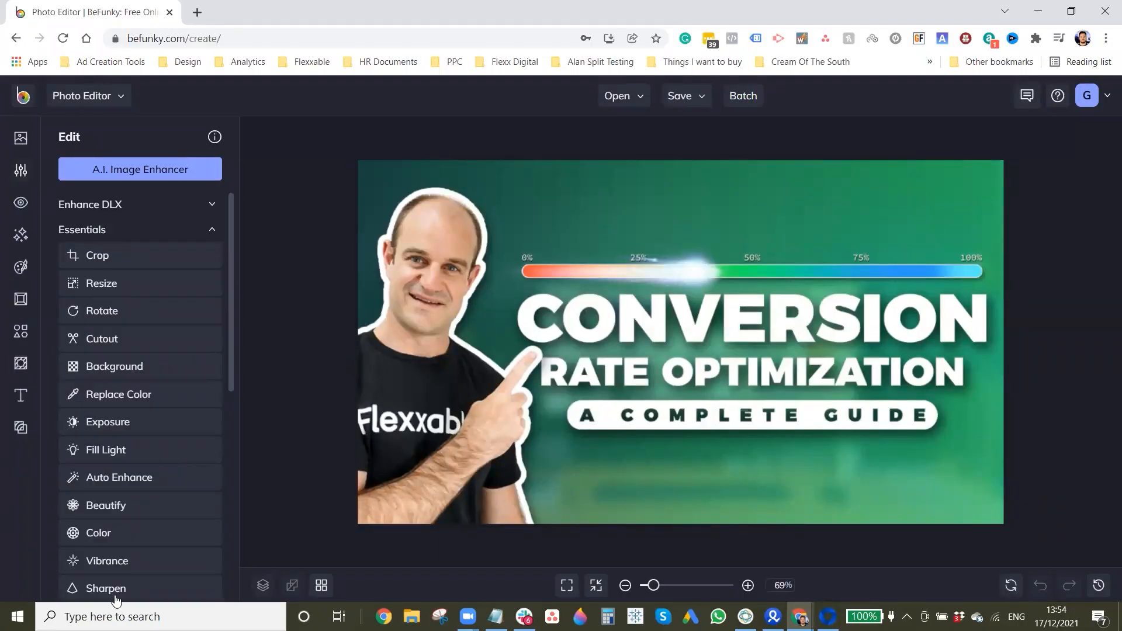
scroll(117, 599, "down", 6)
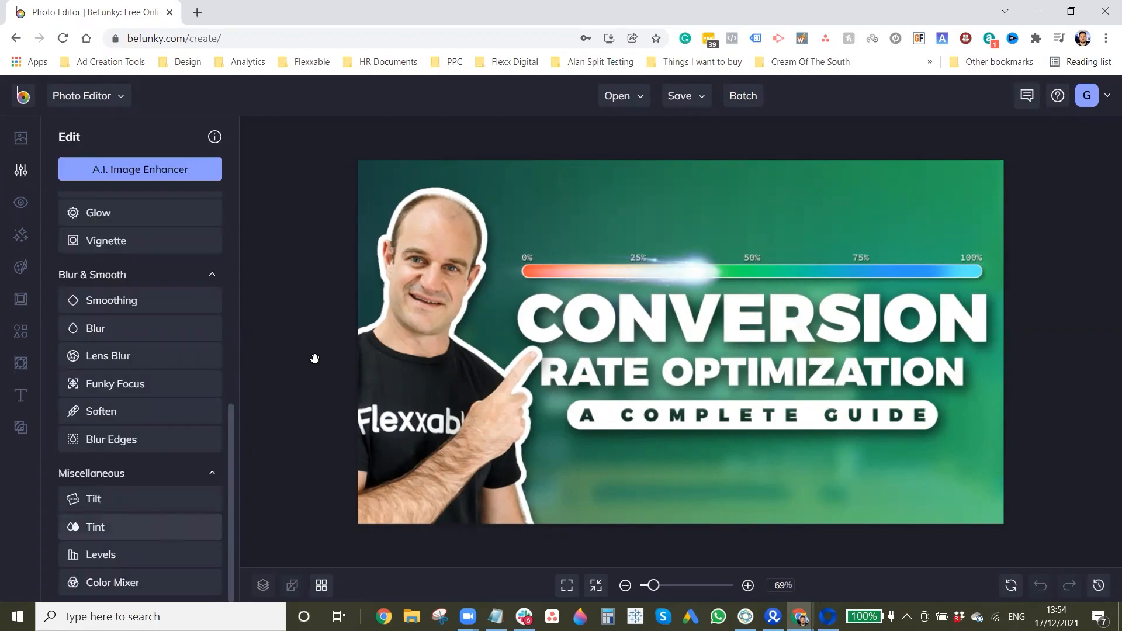
left_click(95, 526)
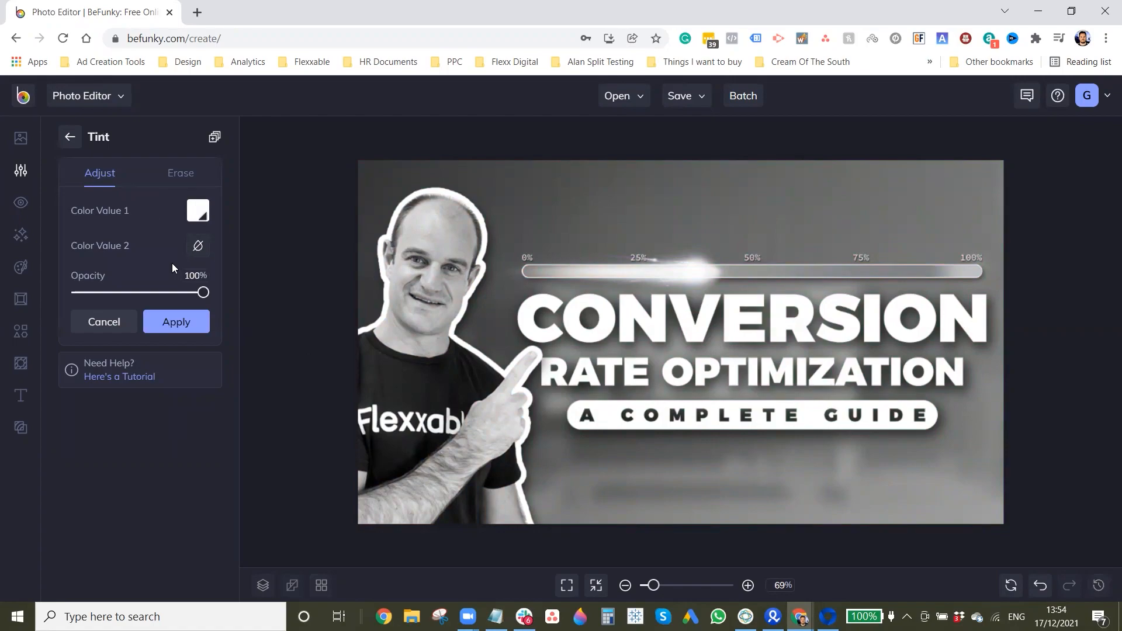
left_click(200, 218)
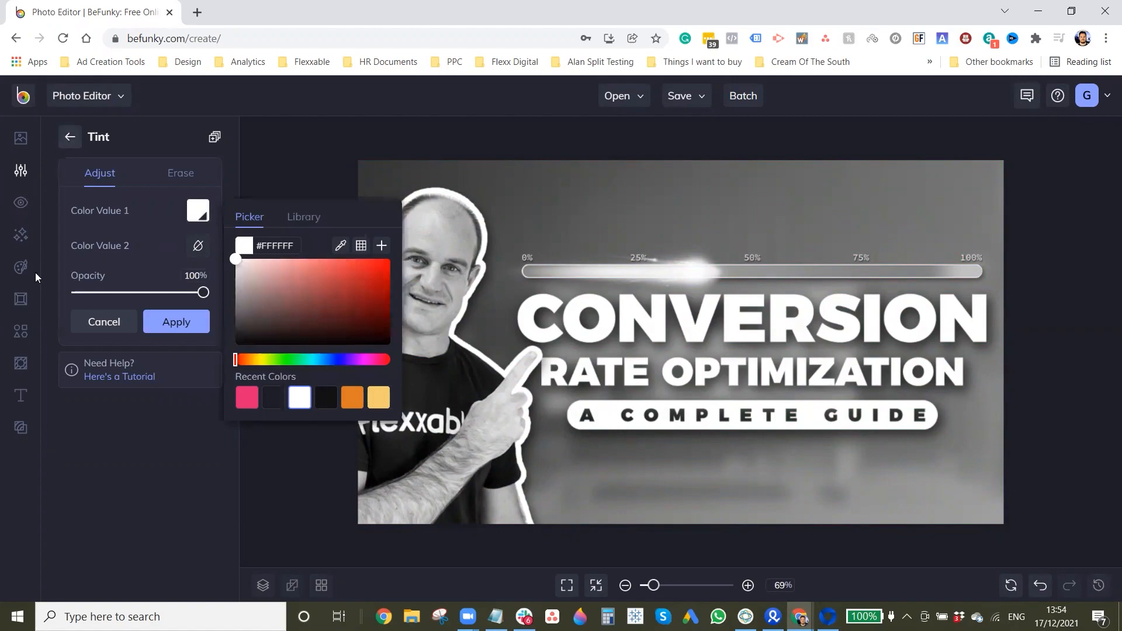
left_click(273, 398)
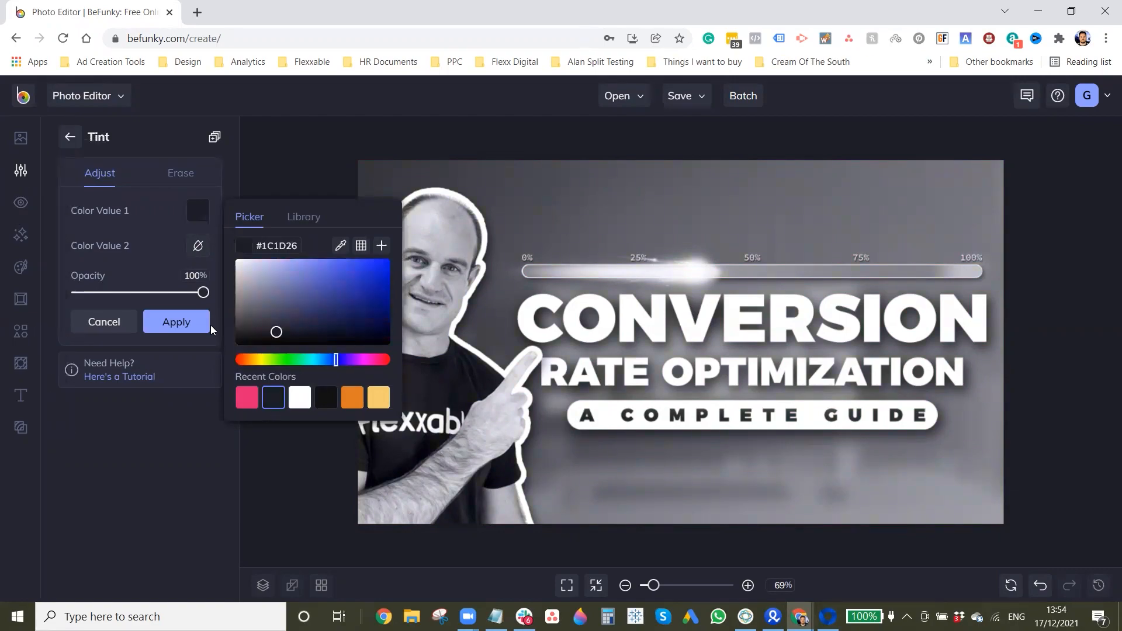
left_click(197, 247)
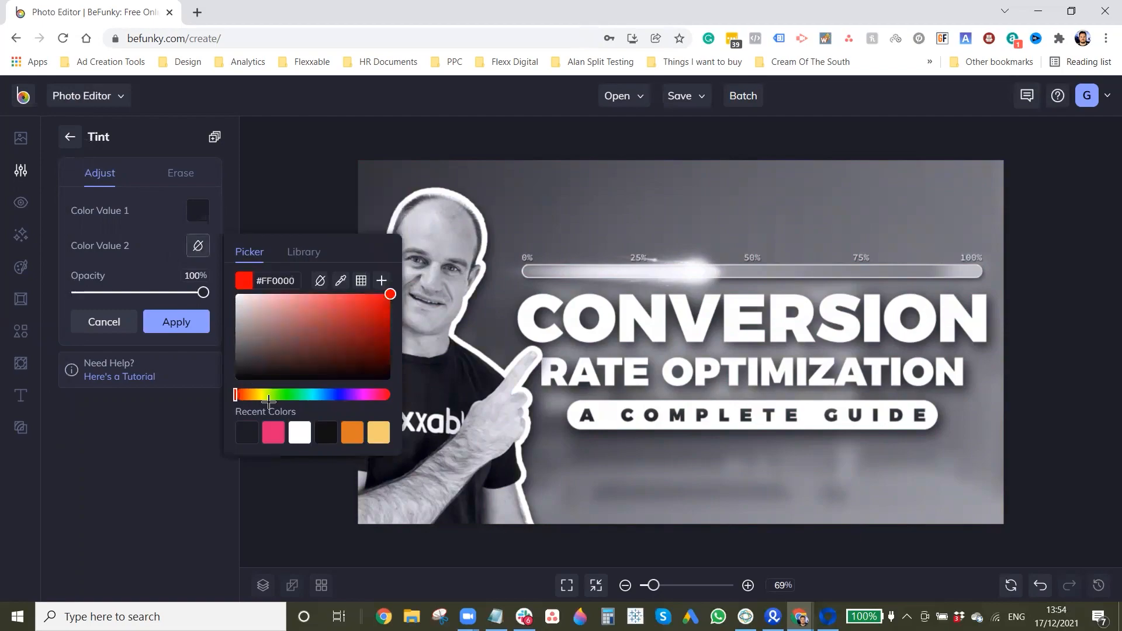
left_click(251, 435)
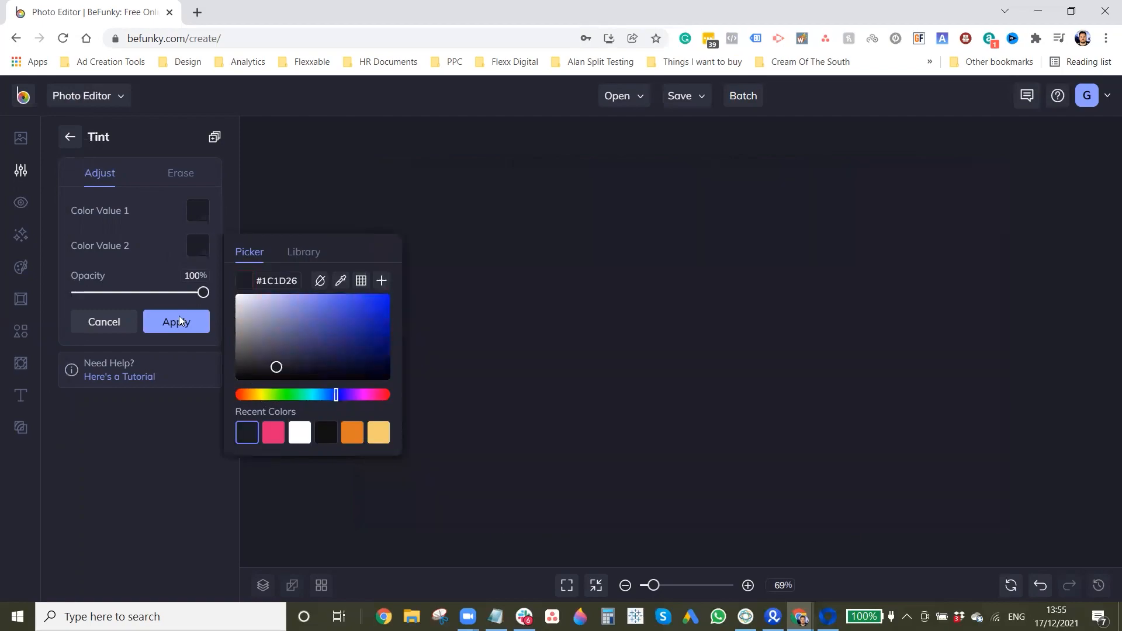
left_click(180, 322)
Step: Add a bold Heading text to the dark background and change its wording to "0-2"
left_click(21, 403)
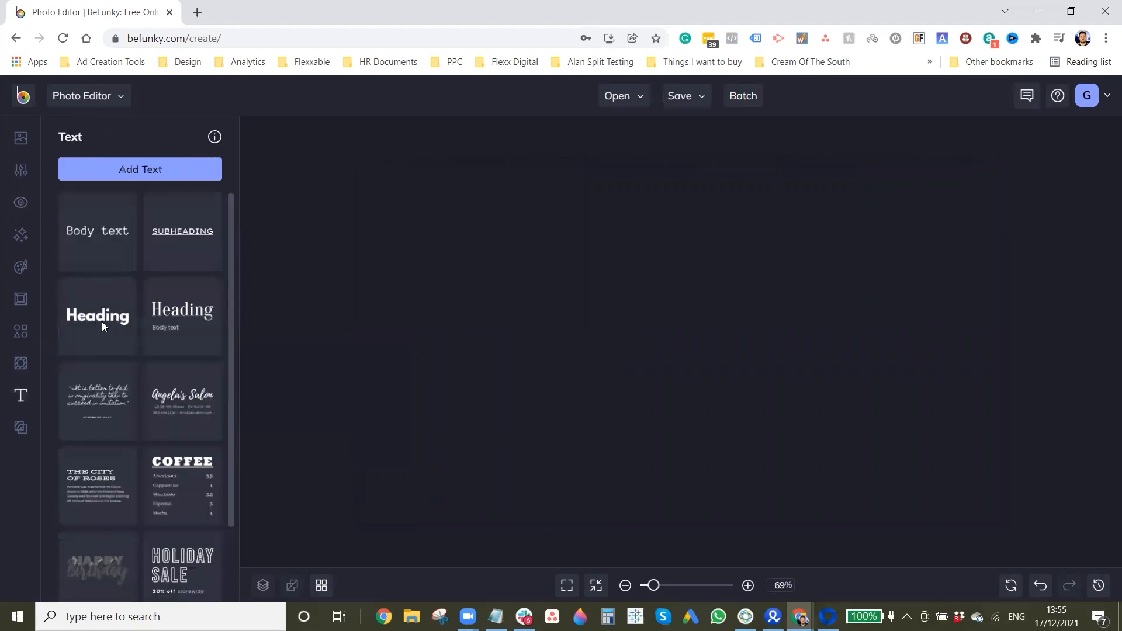
left_click(102, 321)
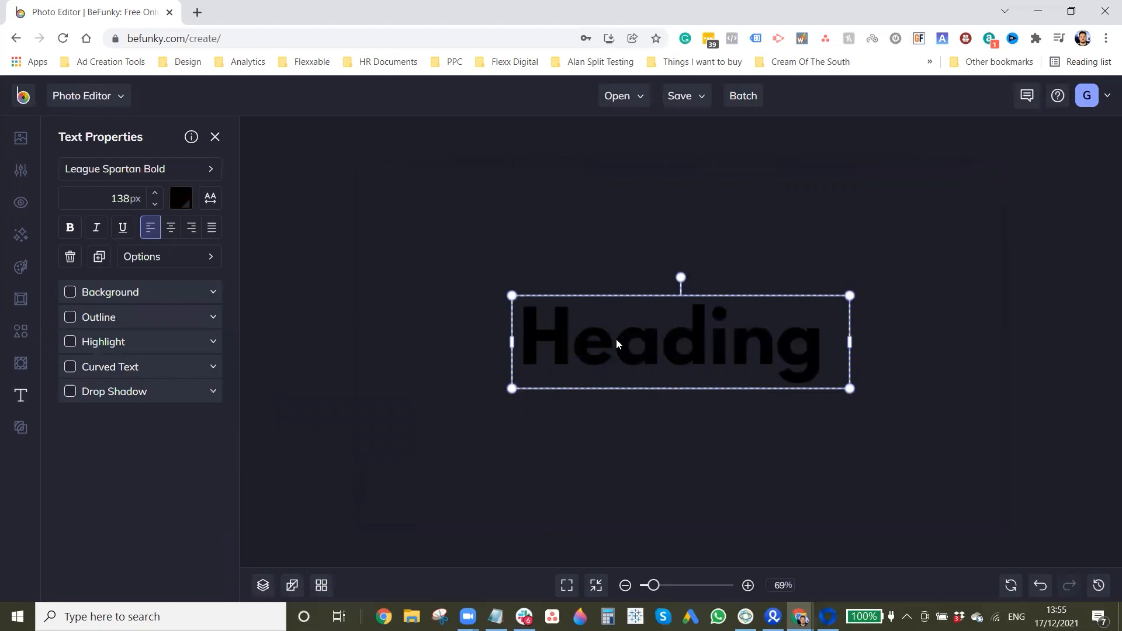
double_click(714, 349)
type("0-2")
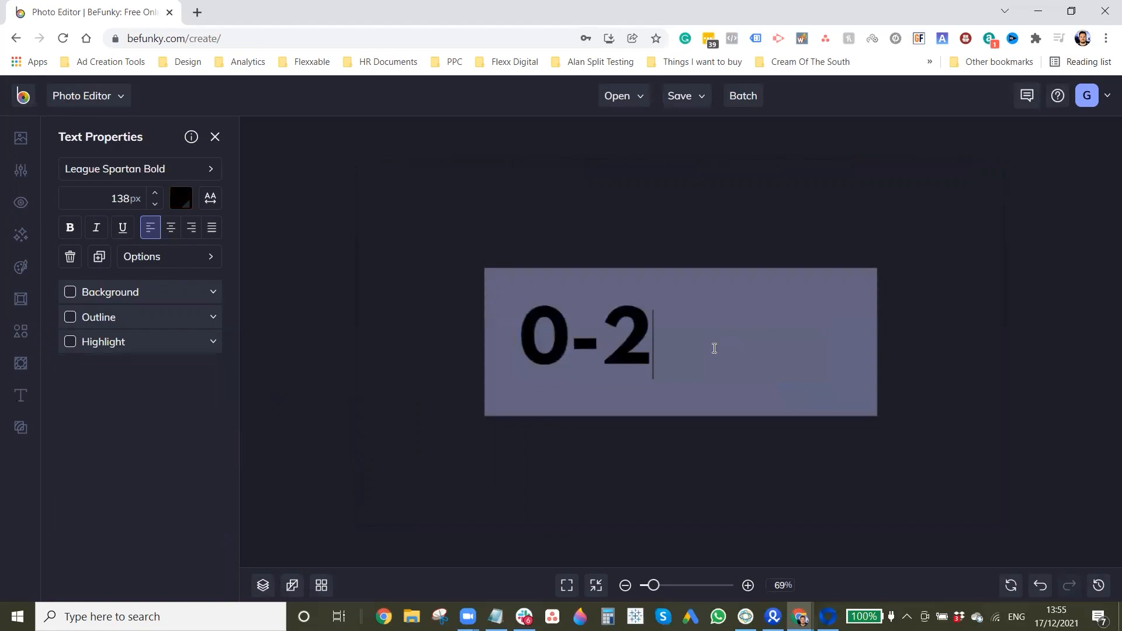
key("Return")
type("Re")
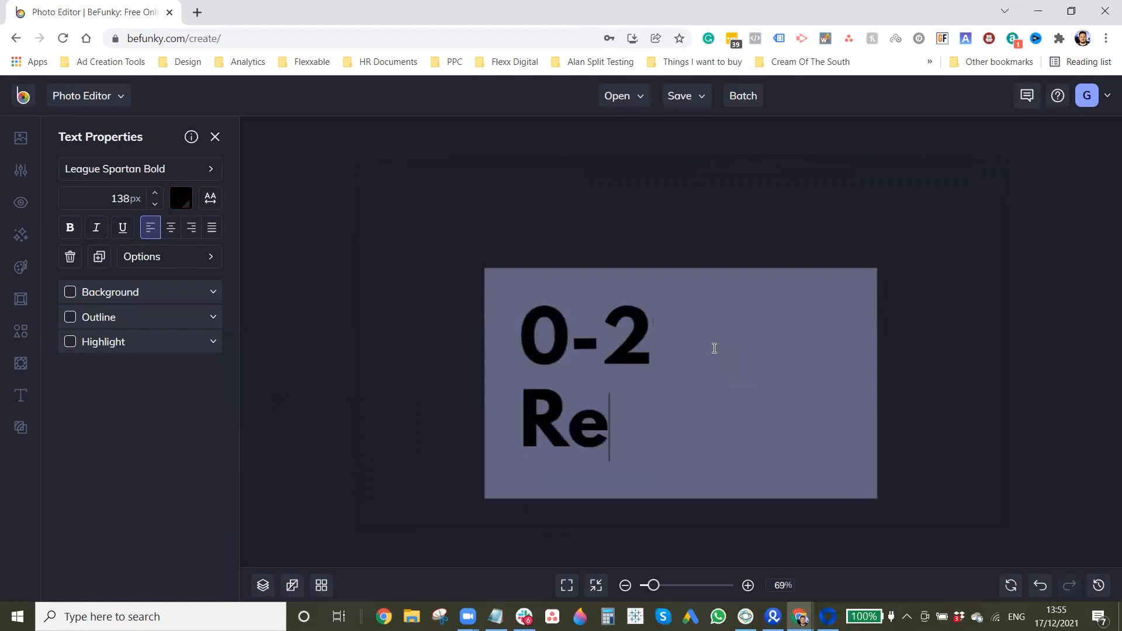
type("tainer")
key("Return")
type("Client")
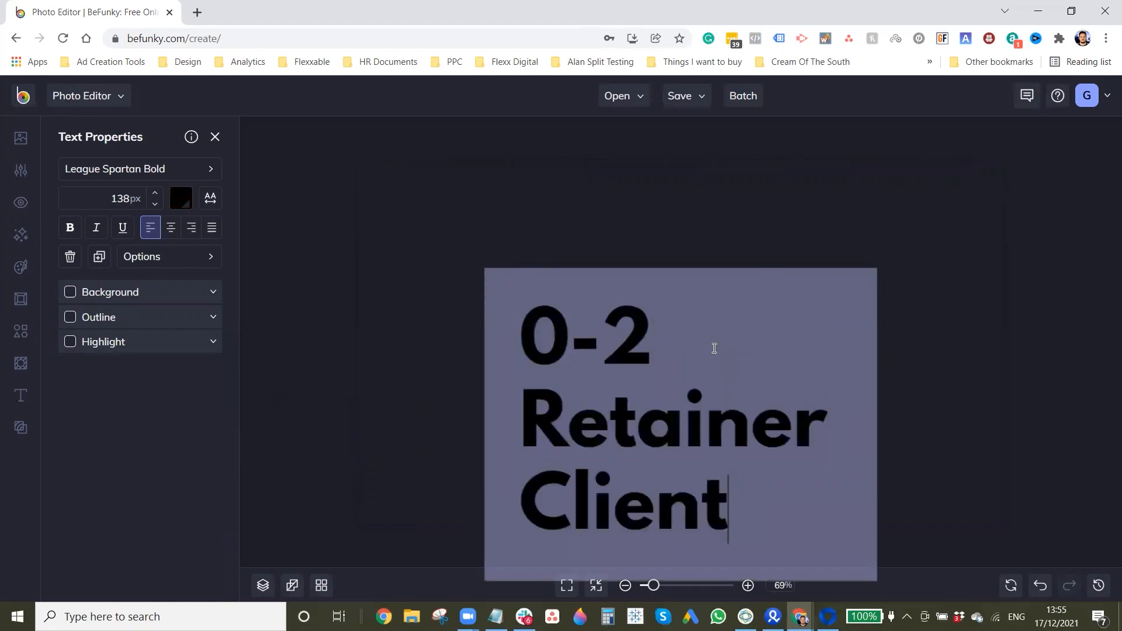
type("s")
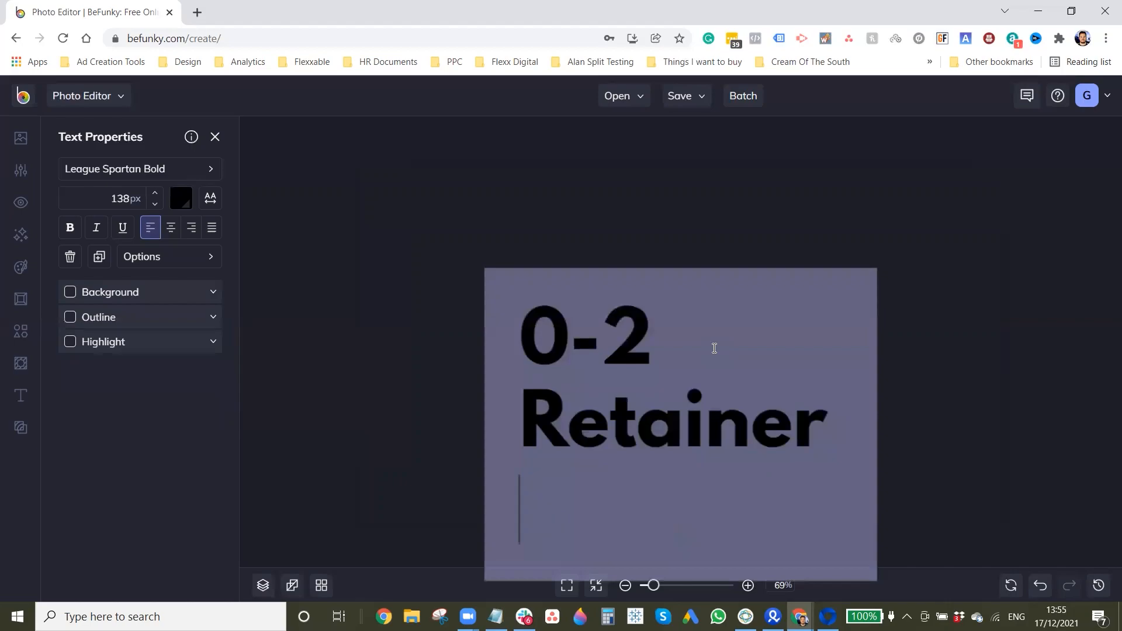
key("BackSpace")
key("BackSpace")
key("BackSpace")
key("BackSpace")
key("BackSpace")
key("BackSpace")
key("BackSpace")
key("BackSpace")
key("BackSpace")
key("BackSpace")
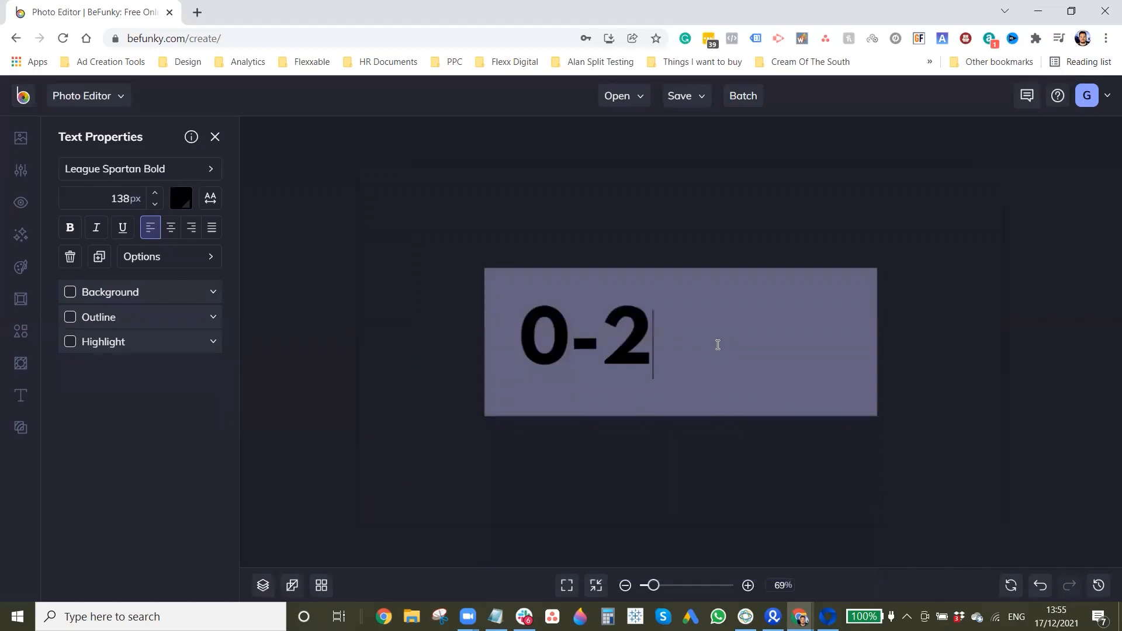
Step: Set the 0-2 heading's font size to 160 px, fit its box to one line and center it in the image's upper part
left_click(598, 298)
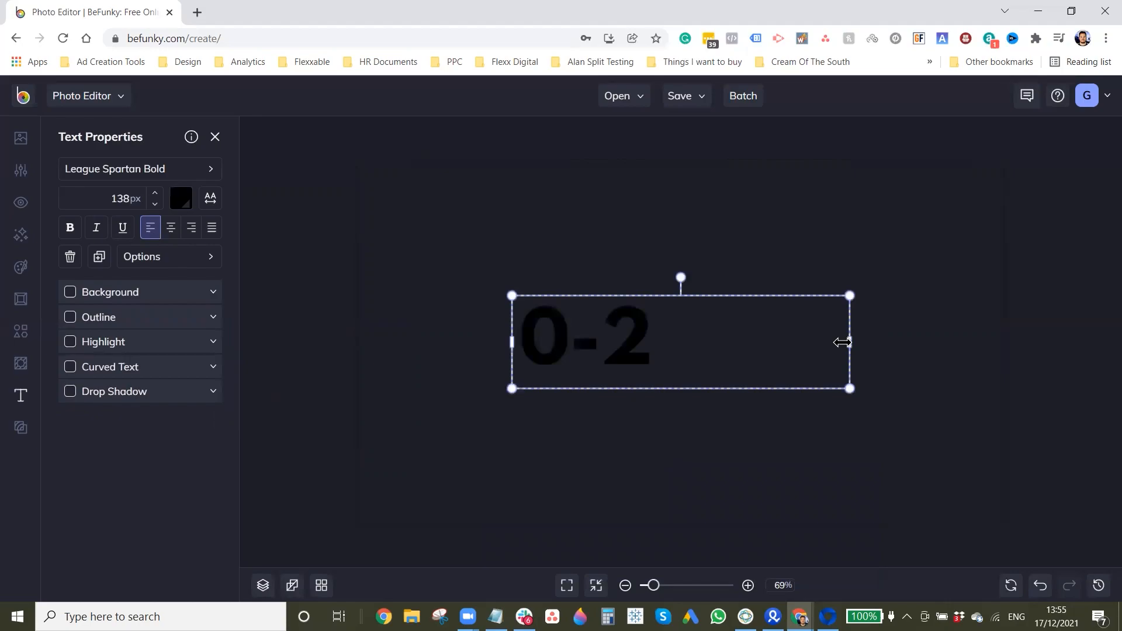
left_click_drag(842, 341, 699, 271)
left_click(129, 199)
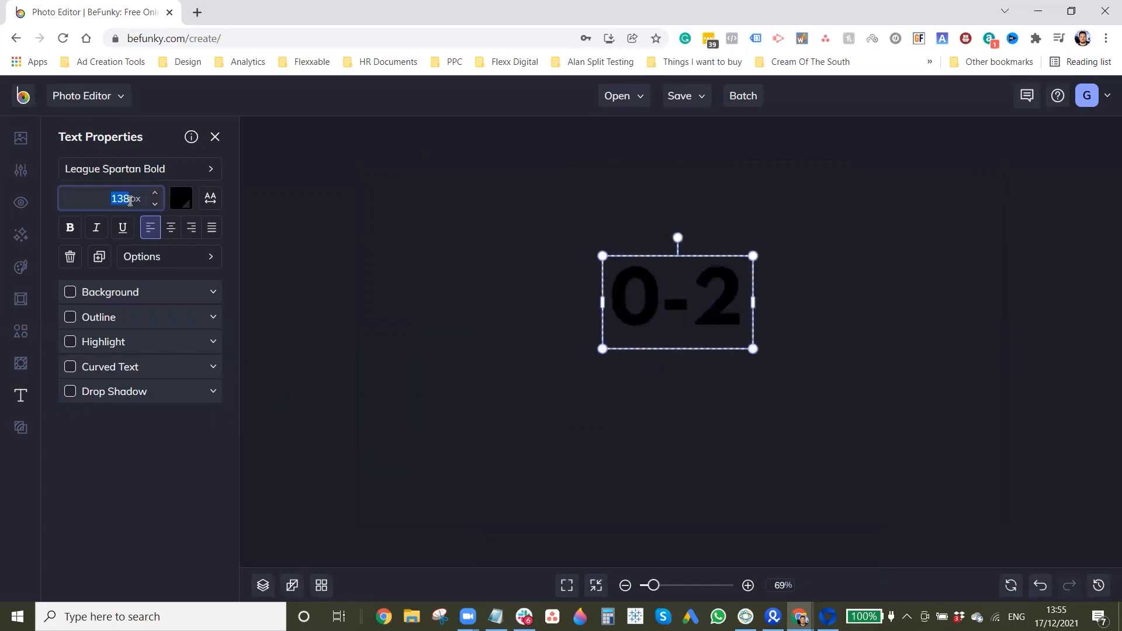
type("160")
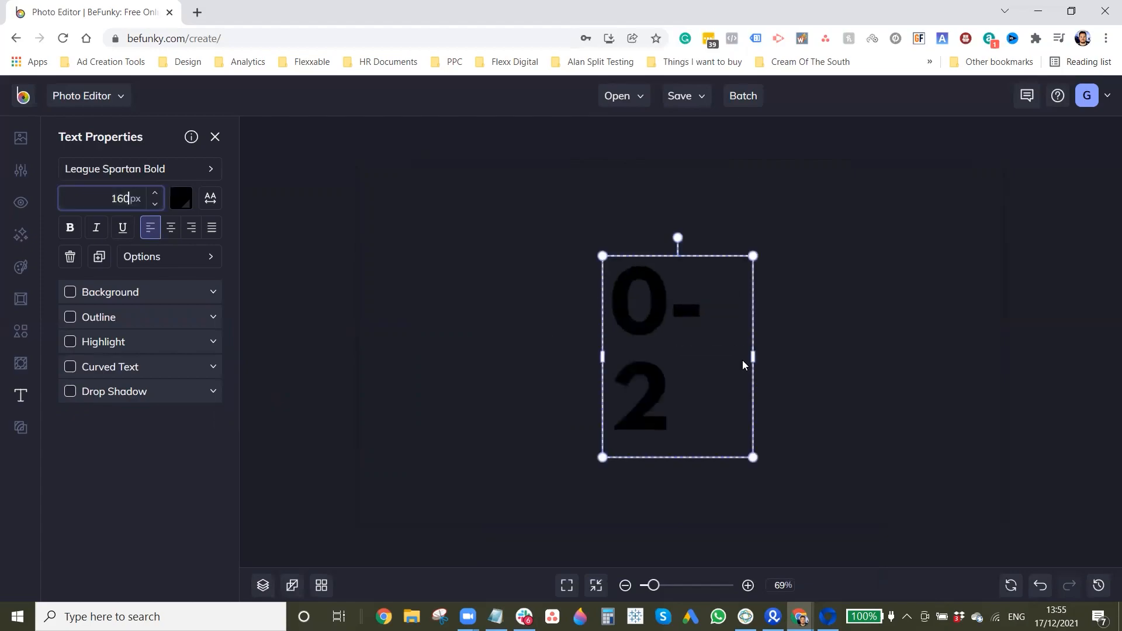
left_click_drag(753, 357, 787, 361)
left_click_drag(754, 324, 666, 315)
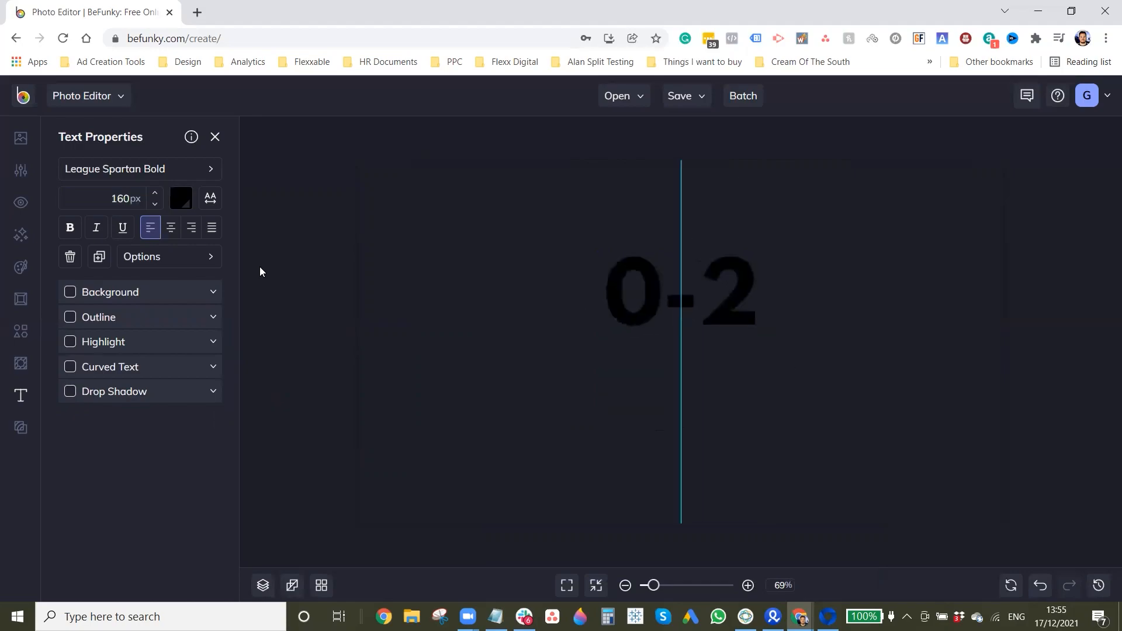
Step: Recolor the 0-2 heading white and move it slightly higher
left_click(187, 208)
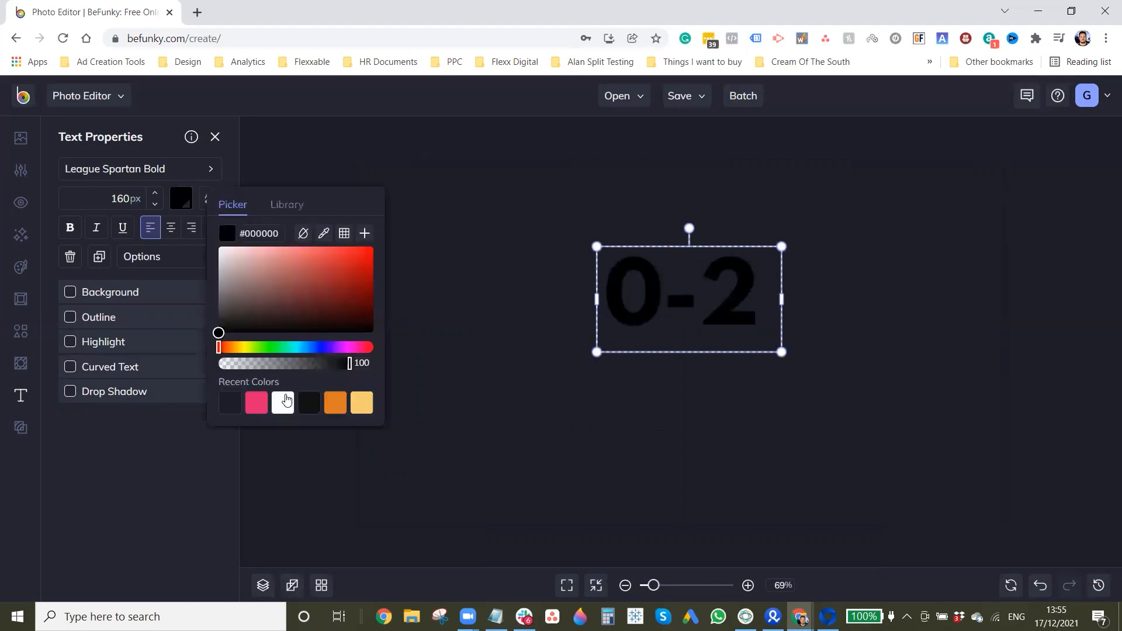
left_click(286, 406)
mouse_move(719, 310)
left_mouse_down()
mouse_move(698, 302)
mouse_move(718, 291)
left_mouse_up()
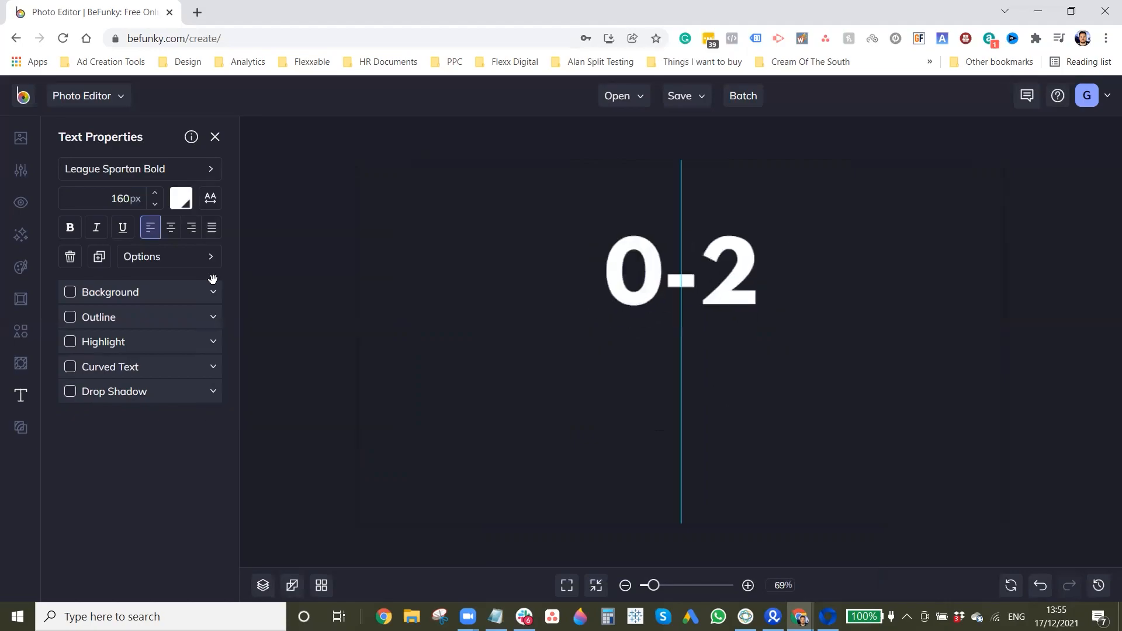
Step: Add a second bold Heading text directly below the 0-2 heading, reading "Retainer Clients"
left_click(20, 396)
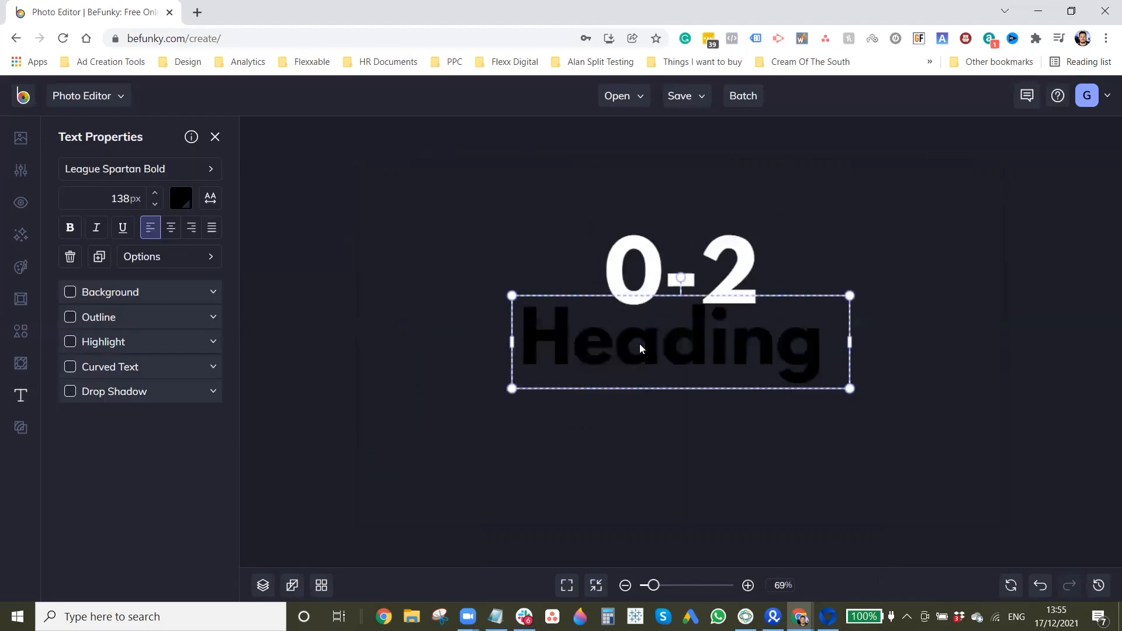
left_click_drag(663, 352, 666, 382)
double_click(681, 388)
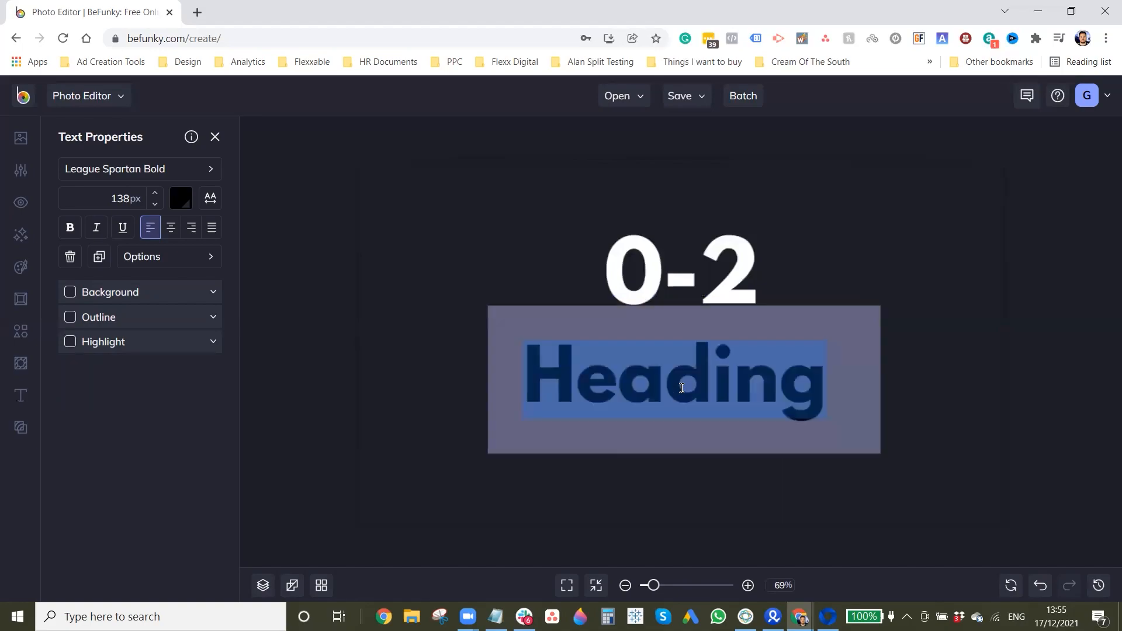
type("Retiner")
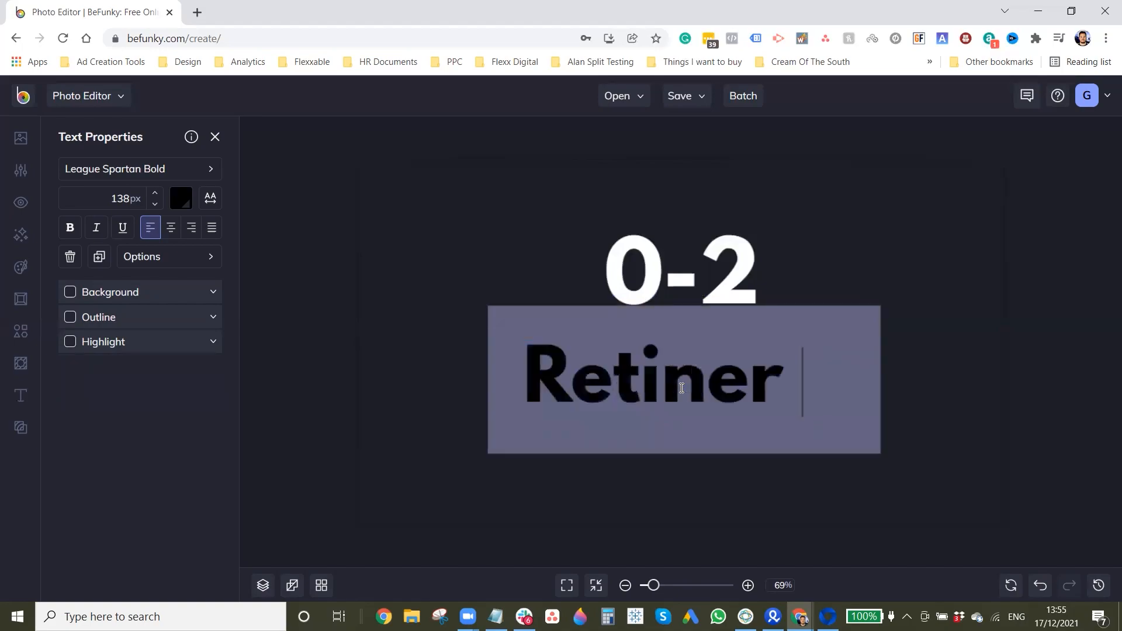
key("BackSpace")
key("BackSpace")
key("BackSpace")
key("BackSpace")
key("BackSpace")
type("ainer")
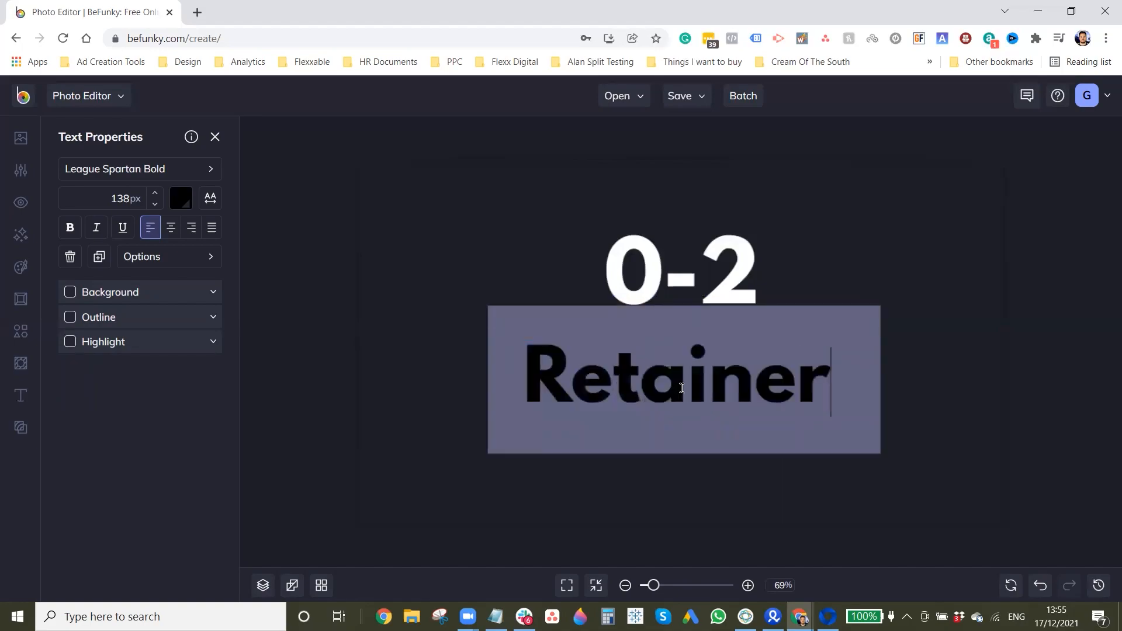
key("Return")
type("Clients")
Step: Set the font size of the whole Retainer Clients text to 75 px
key("ctrl+a")
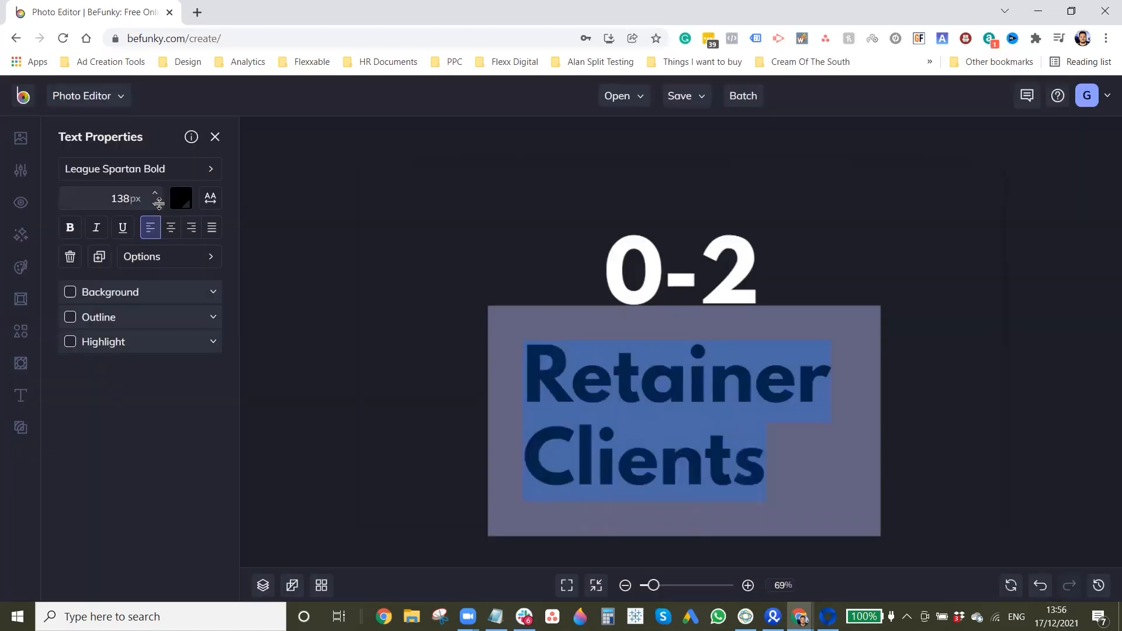
scroll(159, 202, "down", 7)
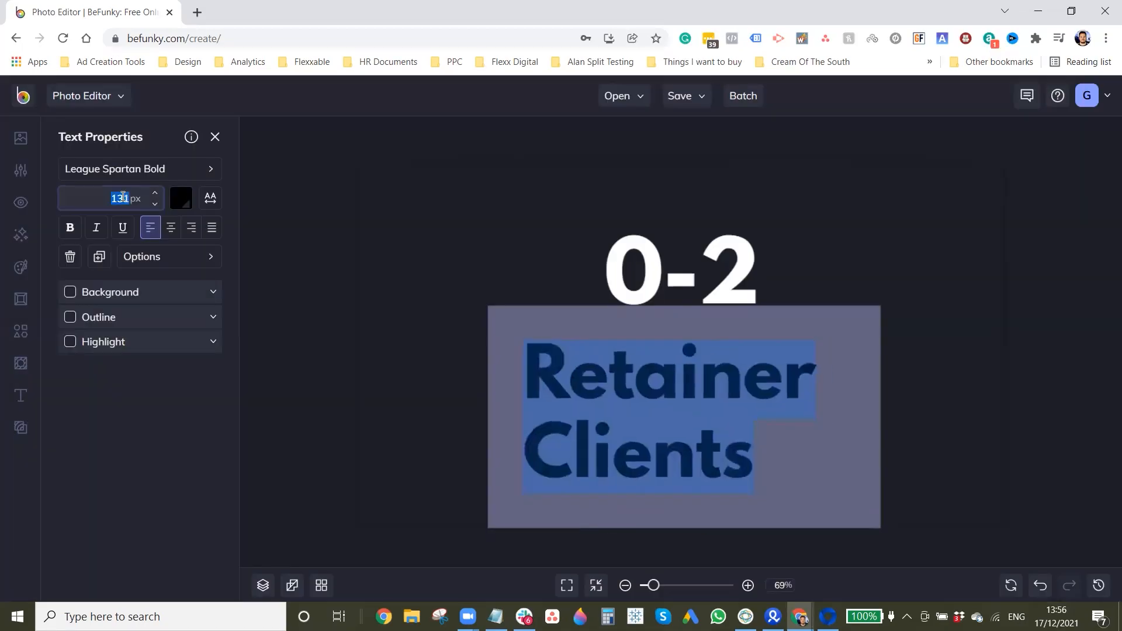
type("7")
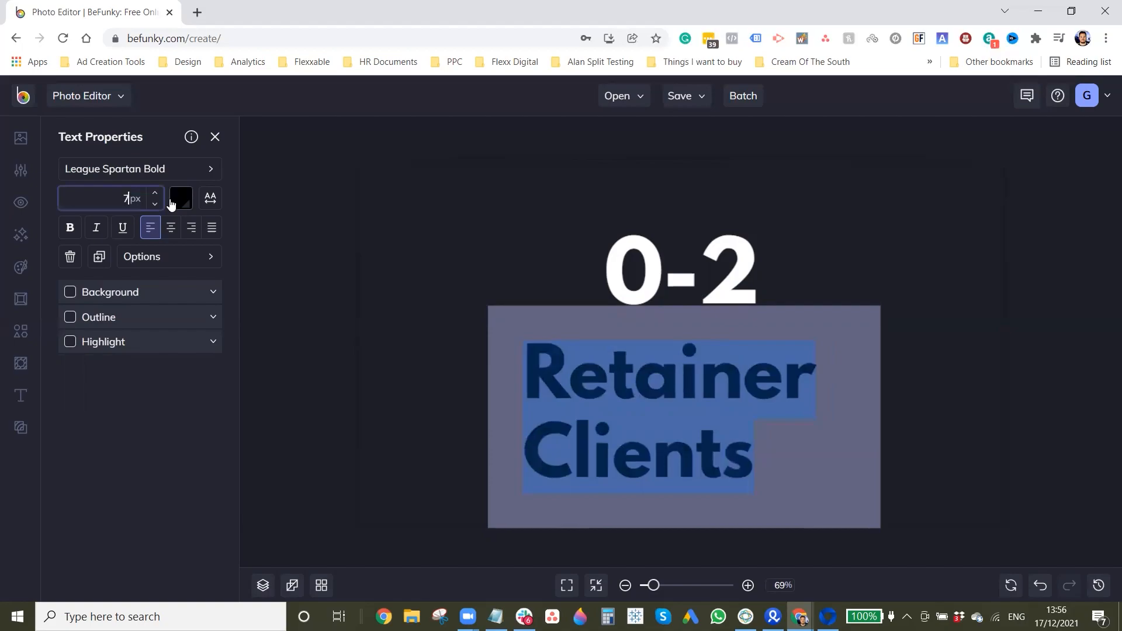
type("5")
key("Return")
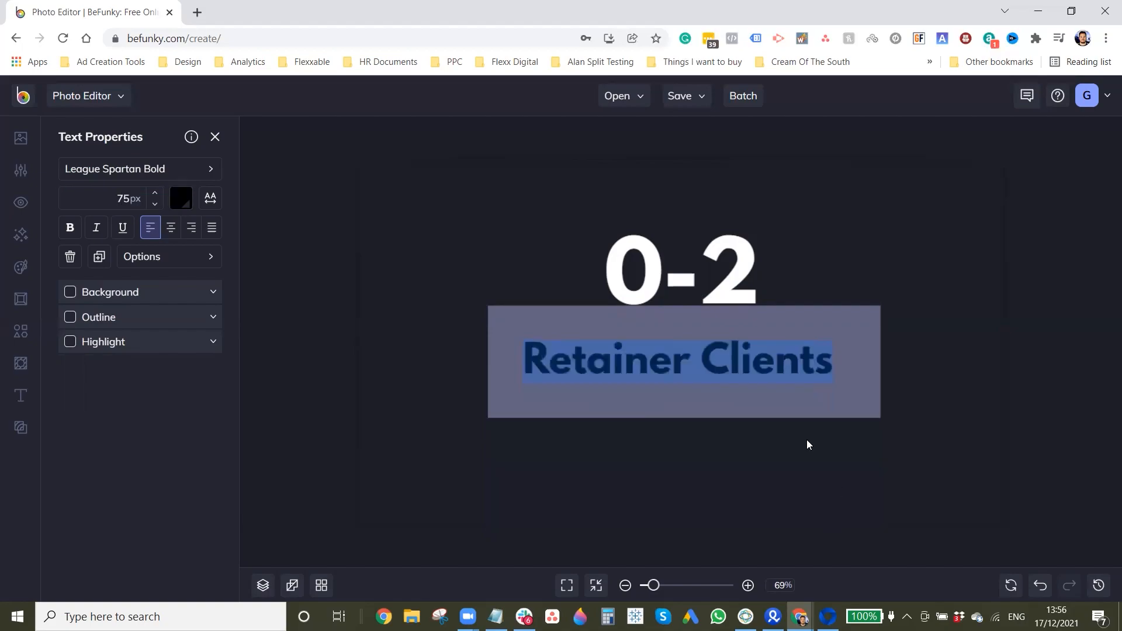
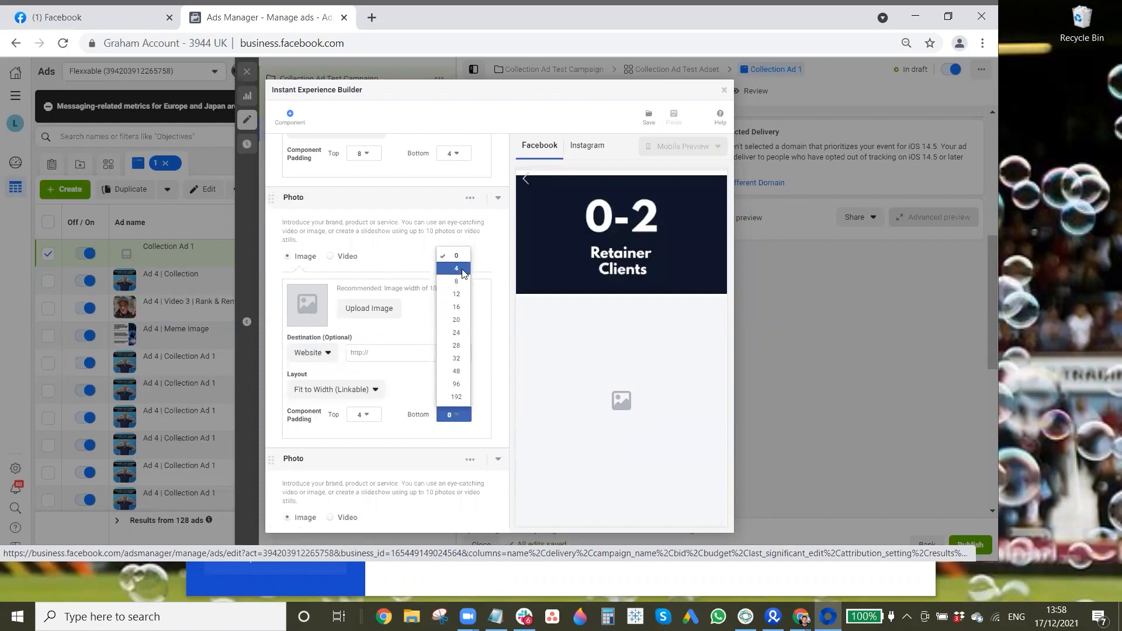
Step: Set the bottom padding of the photo component below the 0-2 one to 4, and the following photo's top and bottom padding to 4
left_click(459, 269)
scroll(462, 297, "up", 1)
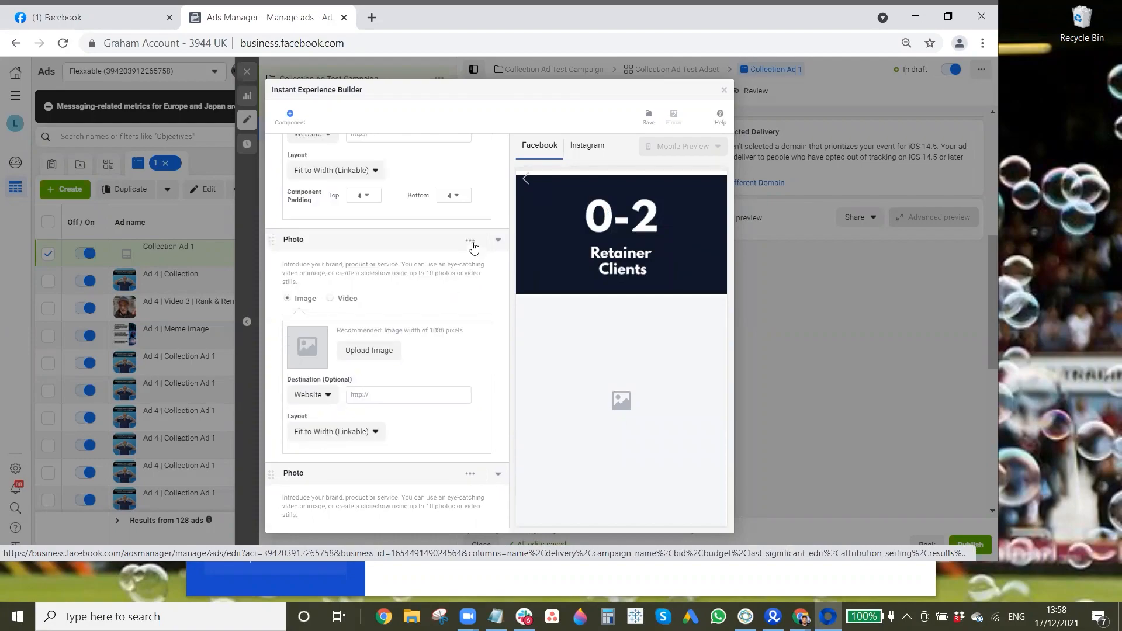
left_click(470, 239)
left_click(449, 285)
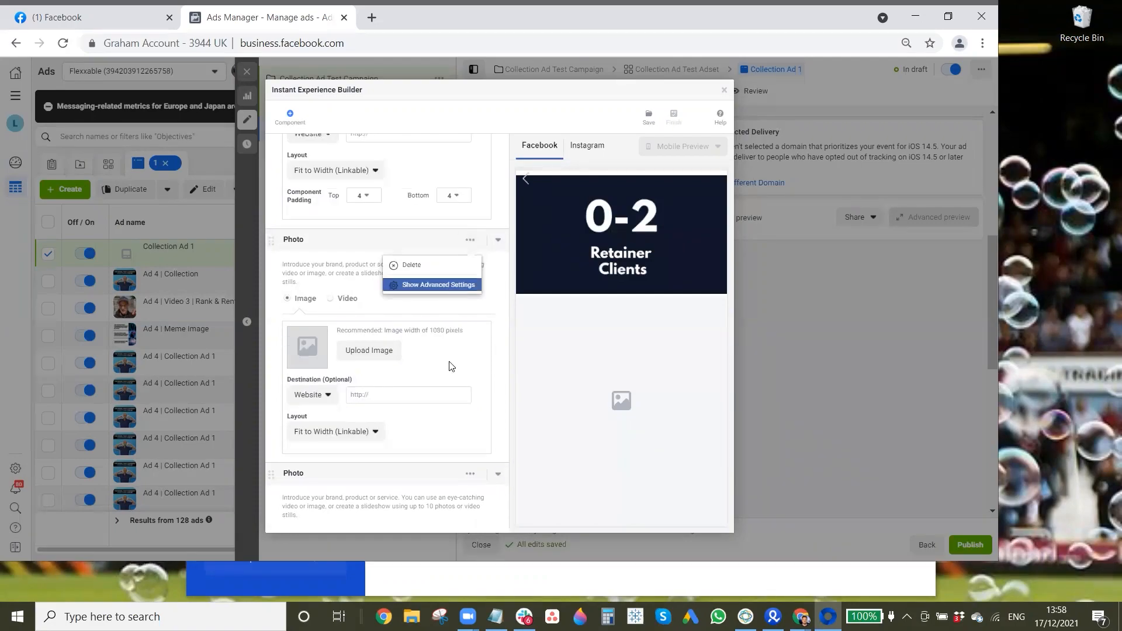
scroll(359, 315, "down", 3)
left_click(364, 311)
left_click(377, 340)
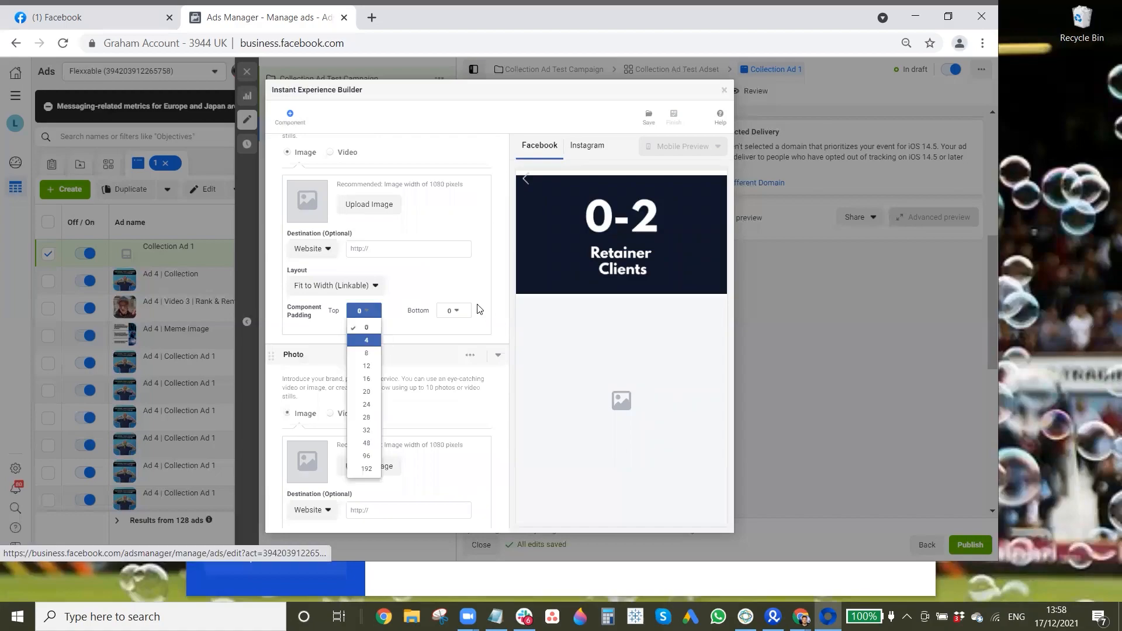
left_click(454, 415)
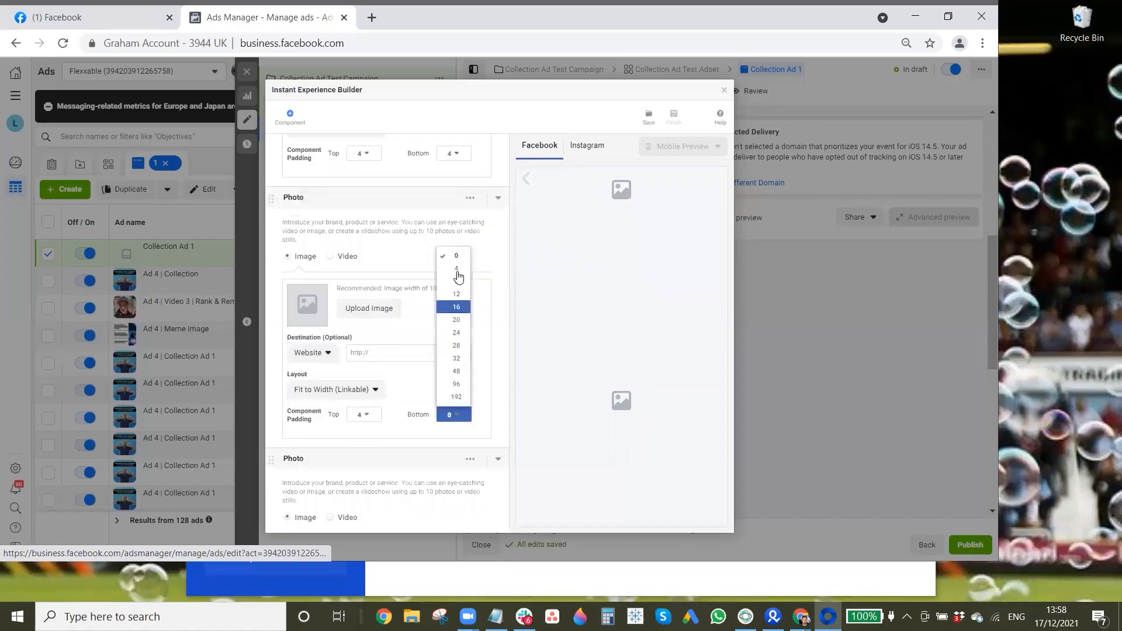
left_click(455, 271)
Step: Show the last photo component's advanced settings and set its padding to 4 above and 8 below
scroll(423, 373, "down", 3)
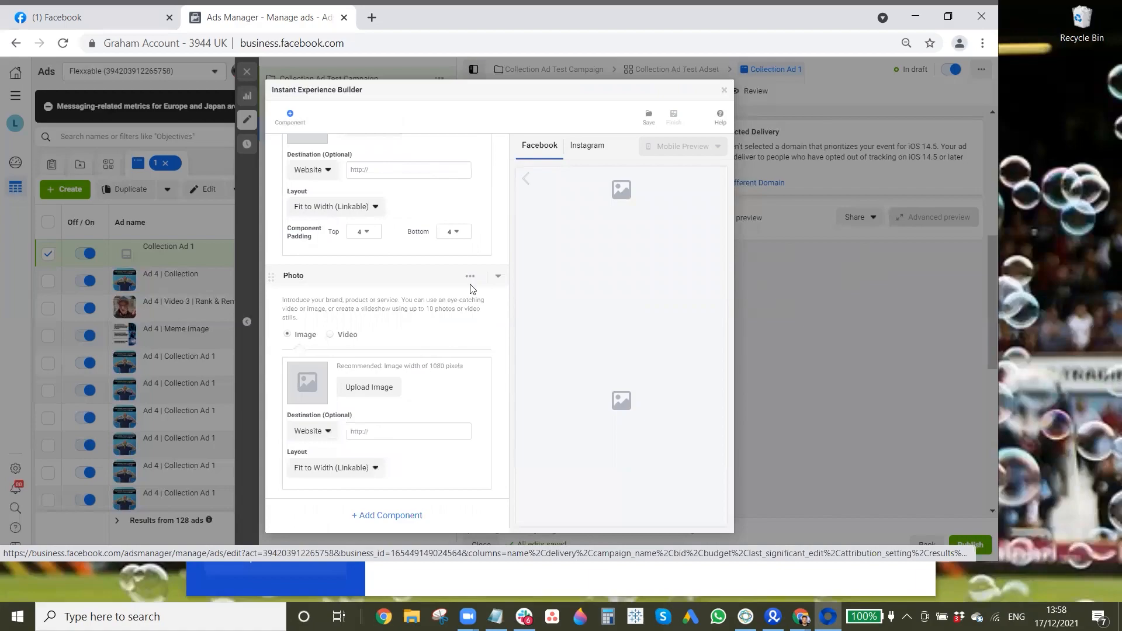
left_click(470, 271)
left_click(453, 320)
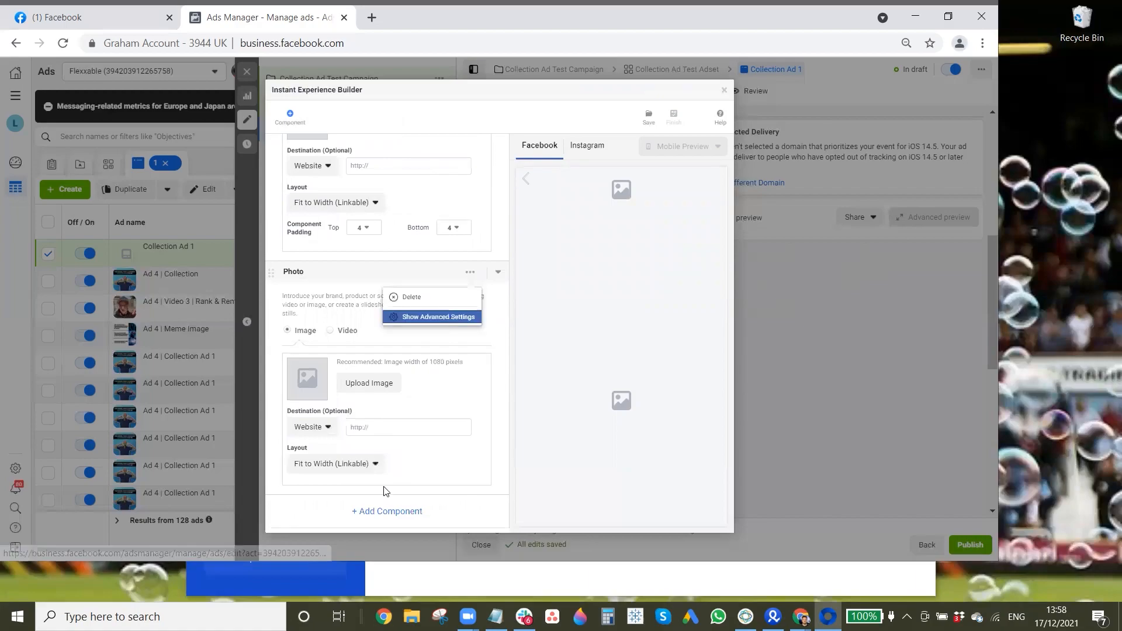
left_click(368, 489)
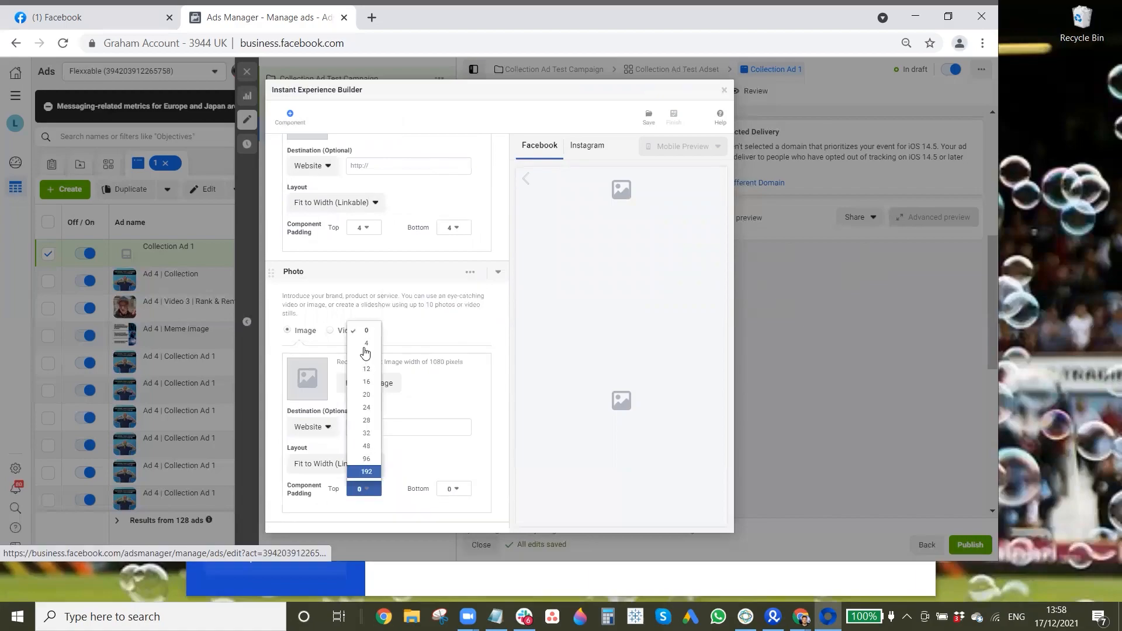
left_click(364, 345)
scroll(457, 465, "down", 1)
left_click(457, 465)
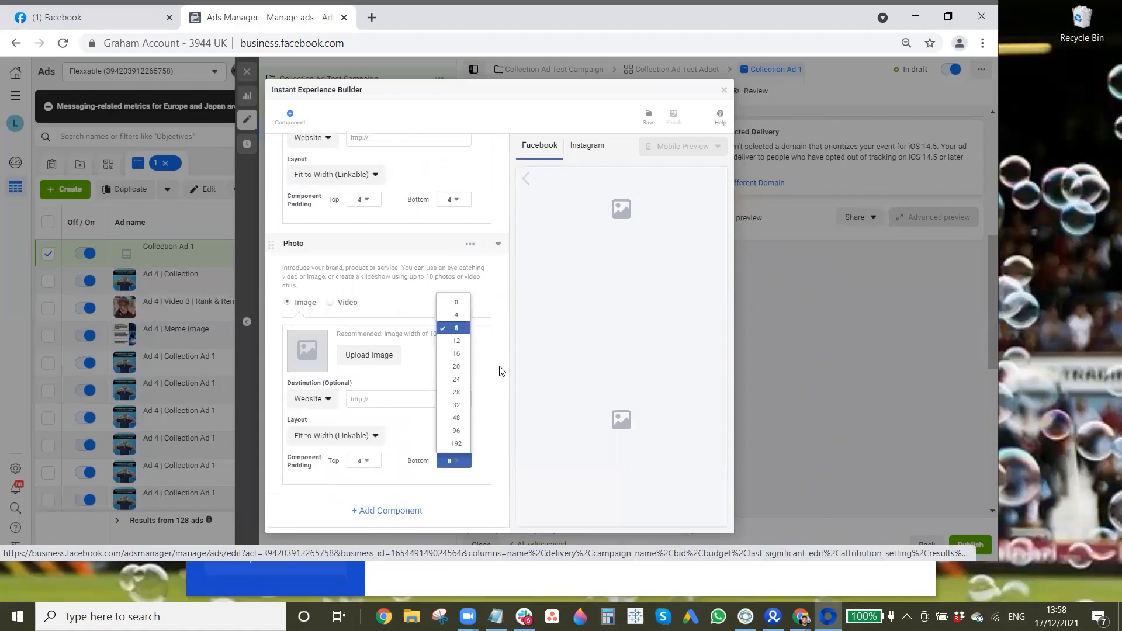
left_click(470, 408)
Step: Insert the 3-5 Retainer Clients account image in the photo component after 0-2 and paste the free-training URL as its destination
scroll(446, 370, "up", 8)
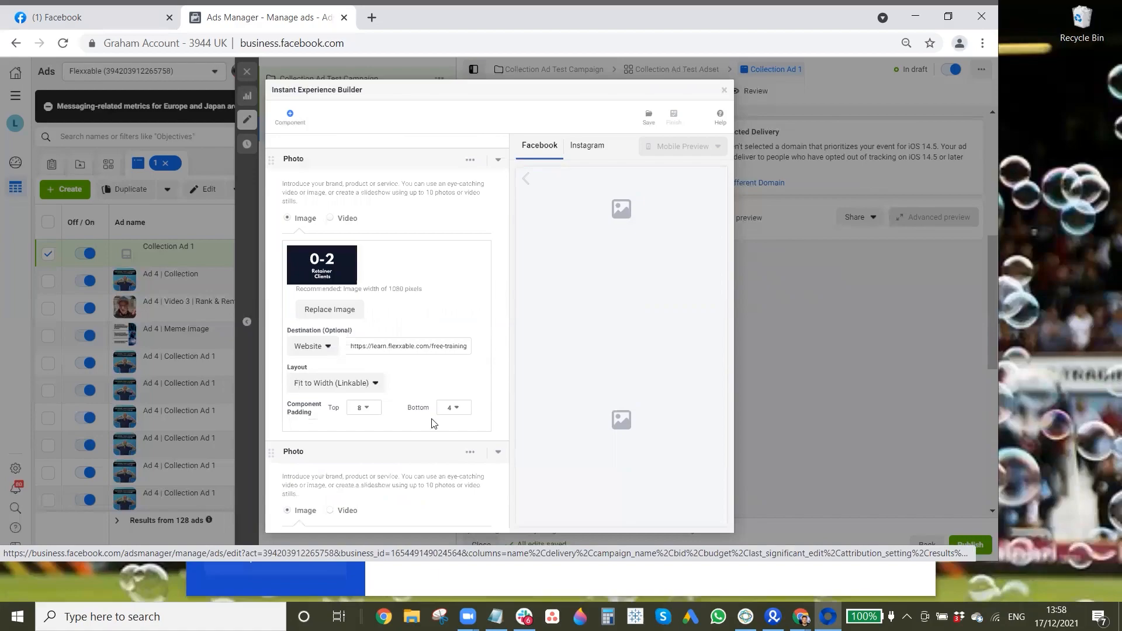
scroll(424, 351, "down", 5)
left_click(374, 270)
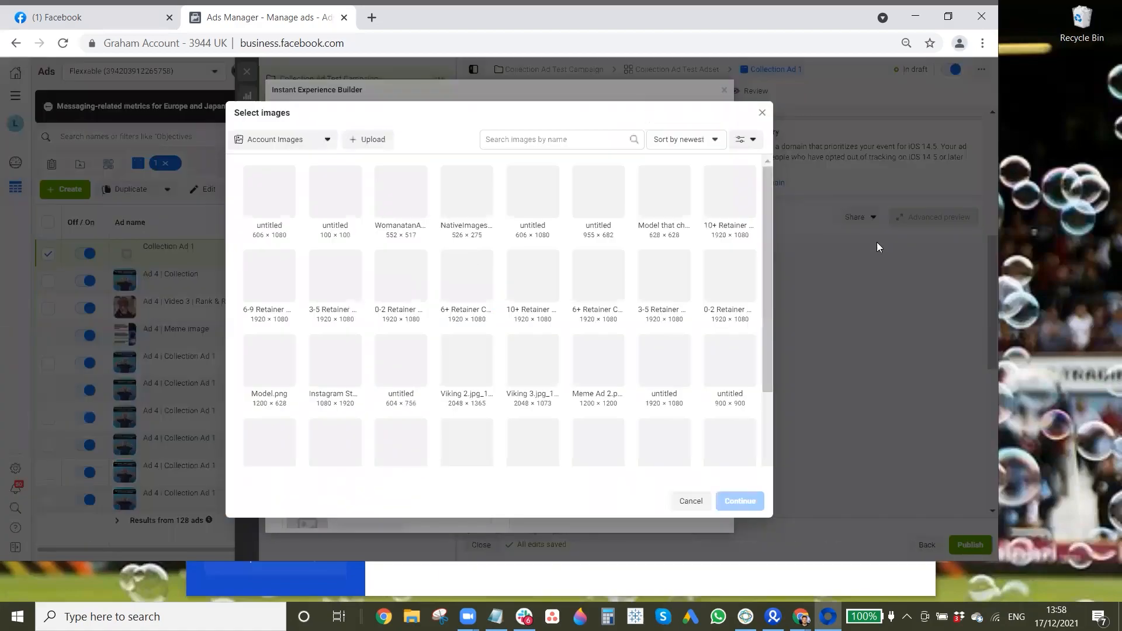
left_click(338, 292)
left_click(737, 502)
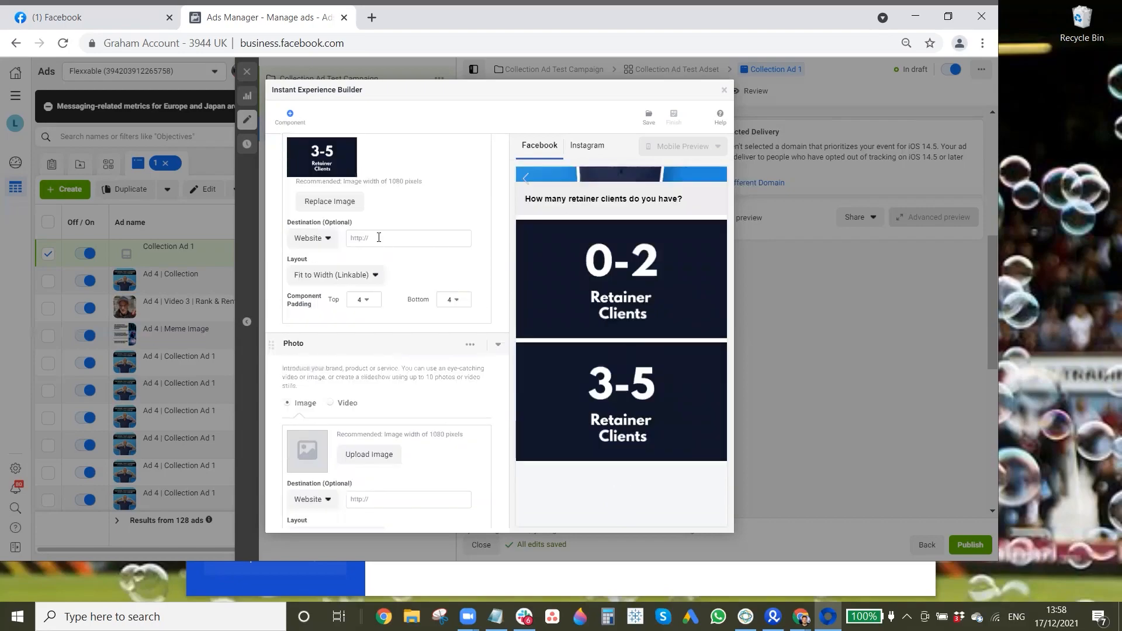
key("ctrl+v")
Step: Insert the 6-9 Retainer Clients account image in the following photo component and paste the free-training URL as its destination
scroll(373, 381, "down", 1)
left_click(374, 380)
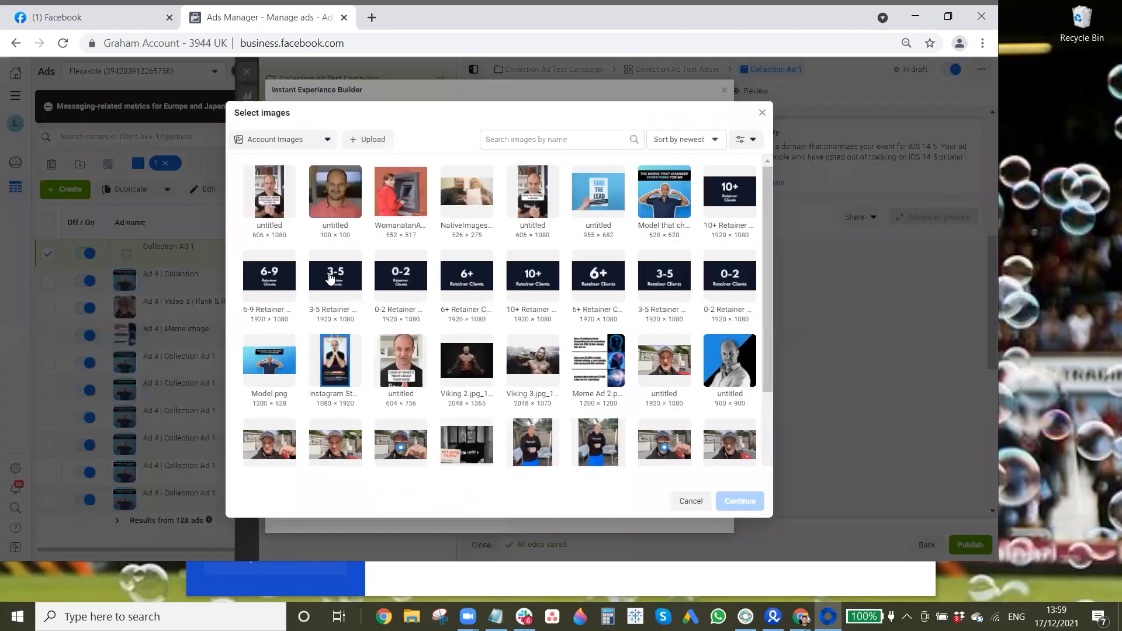
left_click(279, 281)
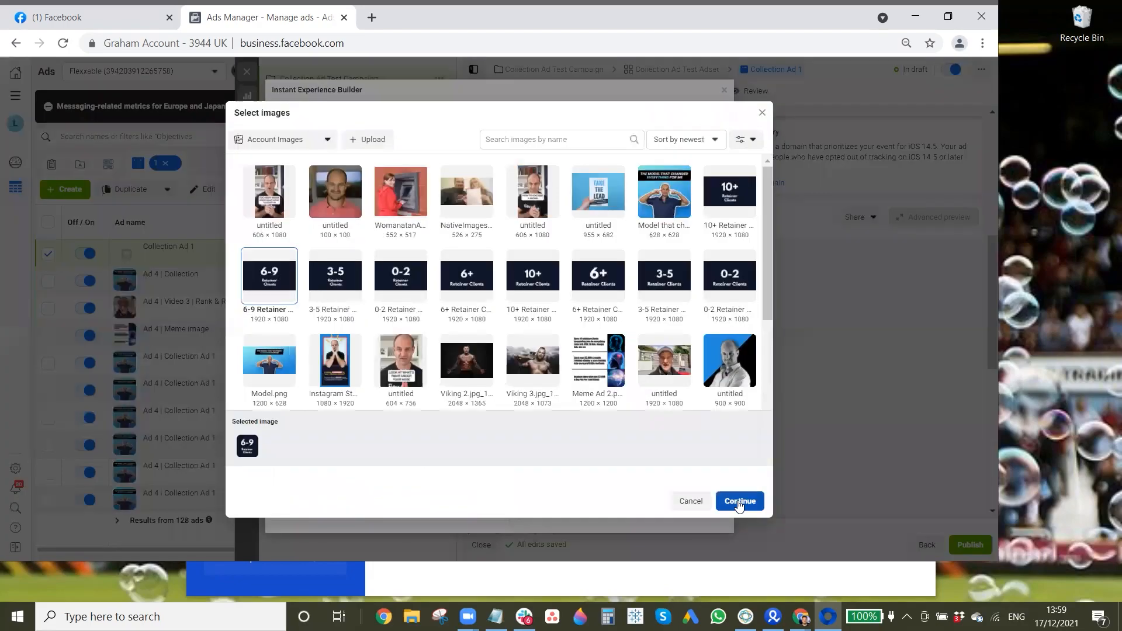
left_click(739, 500)
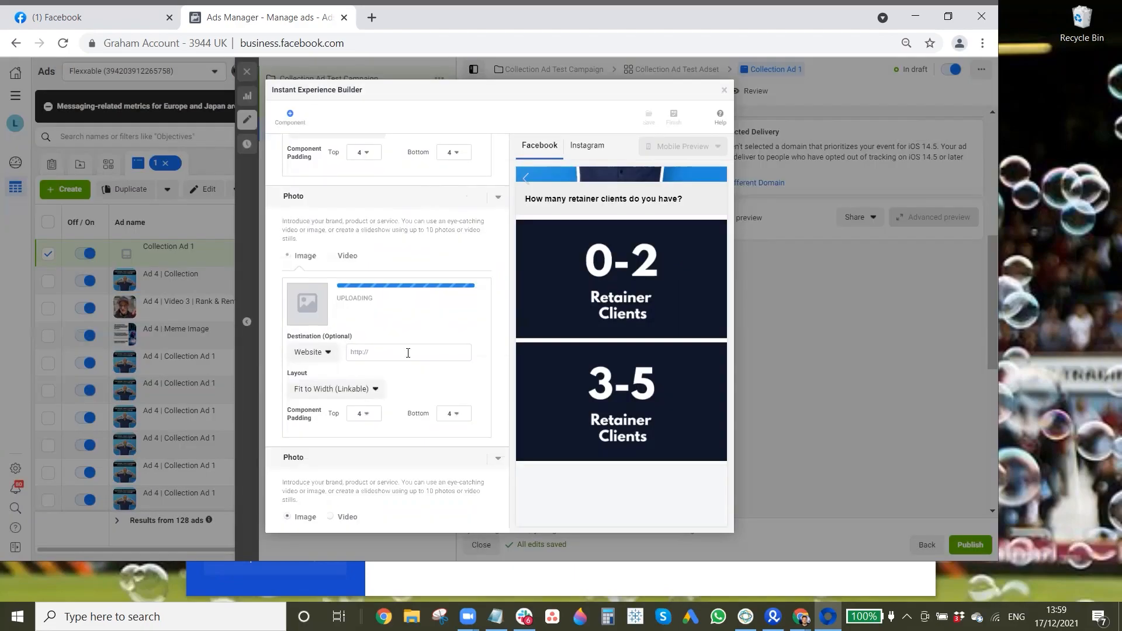
key("ctrl+v")
Step: Paste the free-training URL as the last photo component's destination and insert the 10+ Retainer Clients account image there
scroll(431, 430, "down", 4)
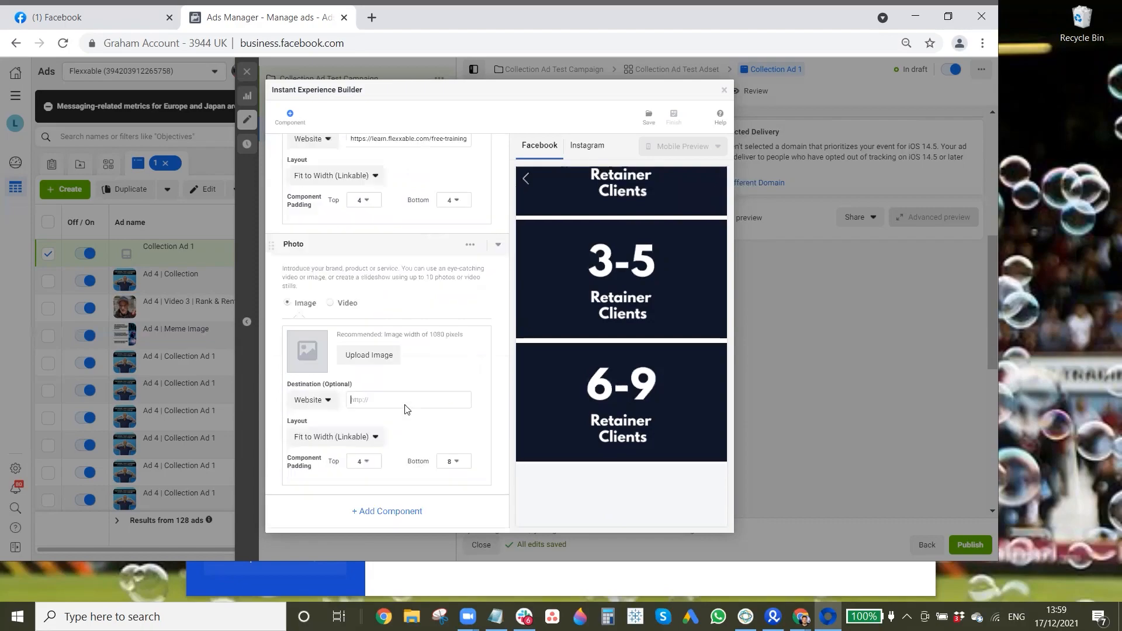
left_click(403, 398)
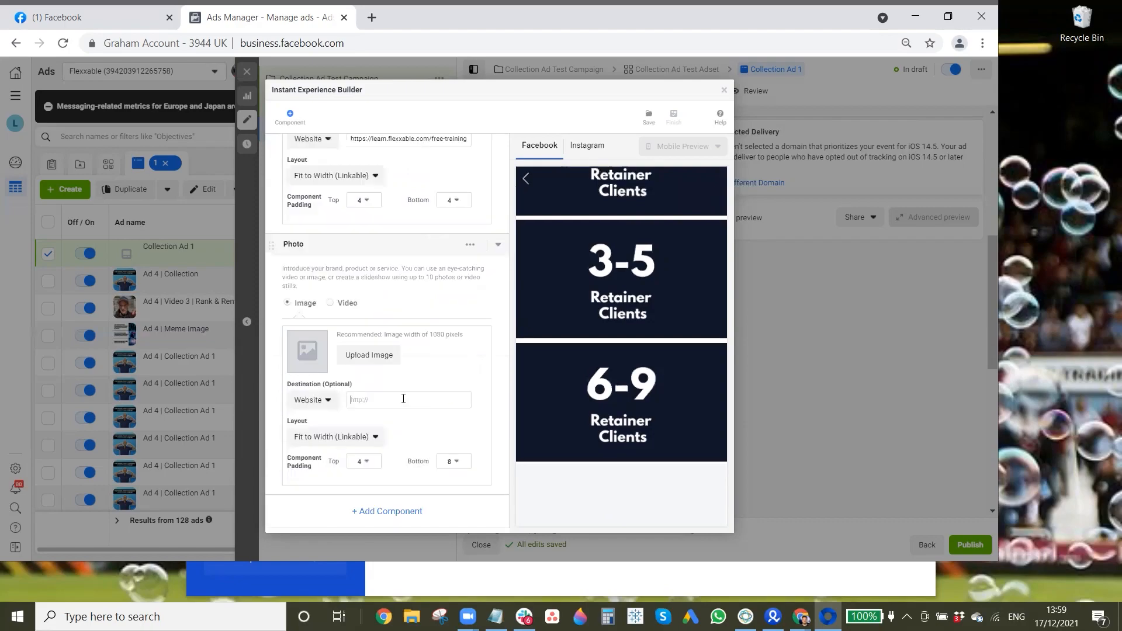
type("https://learn.flexxable.com/free-training?utm_source=Facebook")
left_click(368, 354)
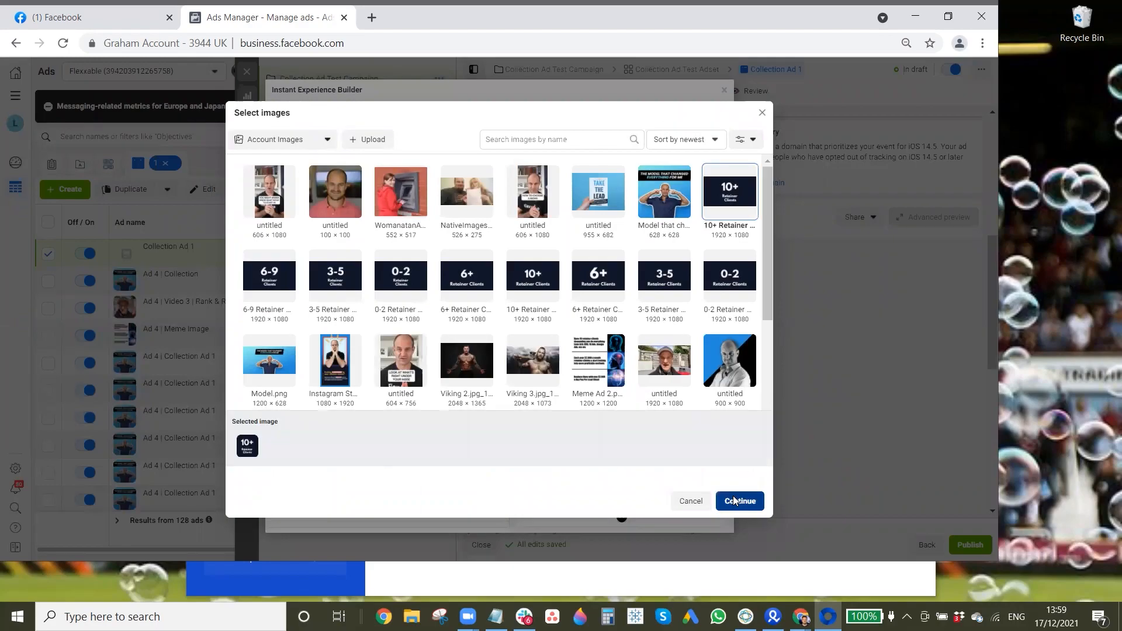
left_click(738, 501)
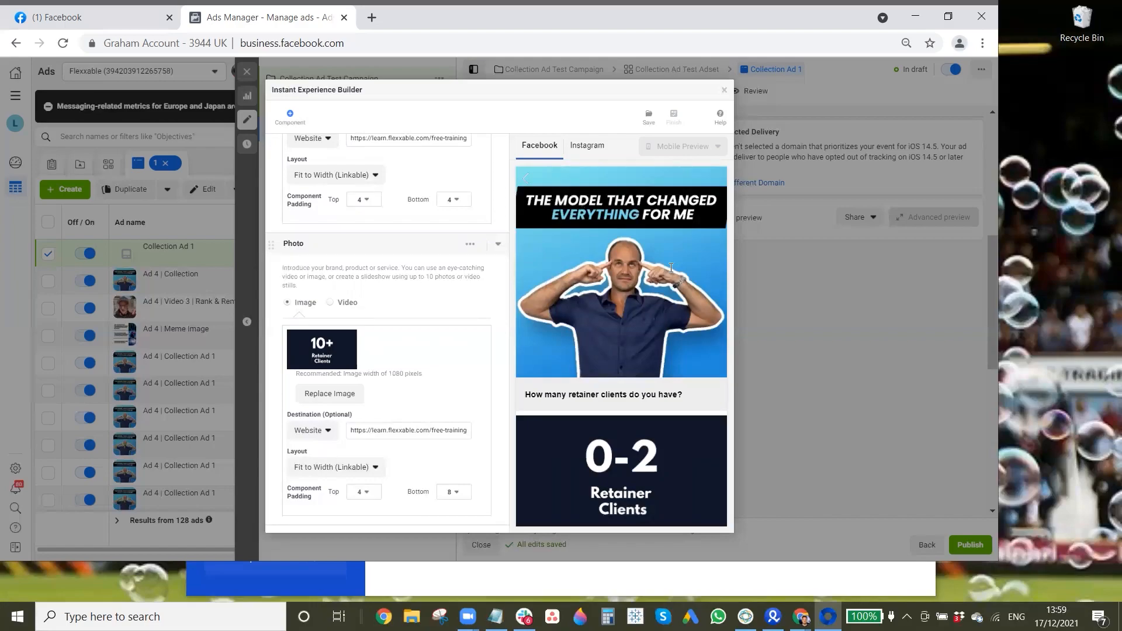
Step: Examine the Instant Experience preview and the component settings from the cover photo and question text through the answer images
scroll(672, 295, "down", 1)
scroll(678, 330, "down", 3)
scroll(691, 285, "up", 3)
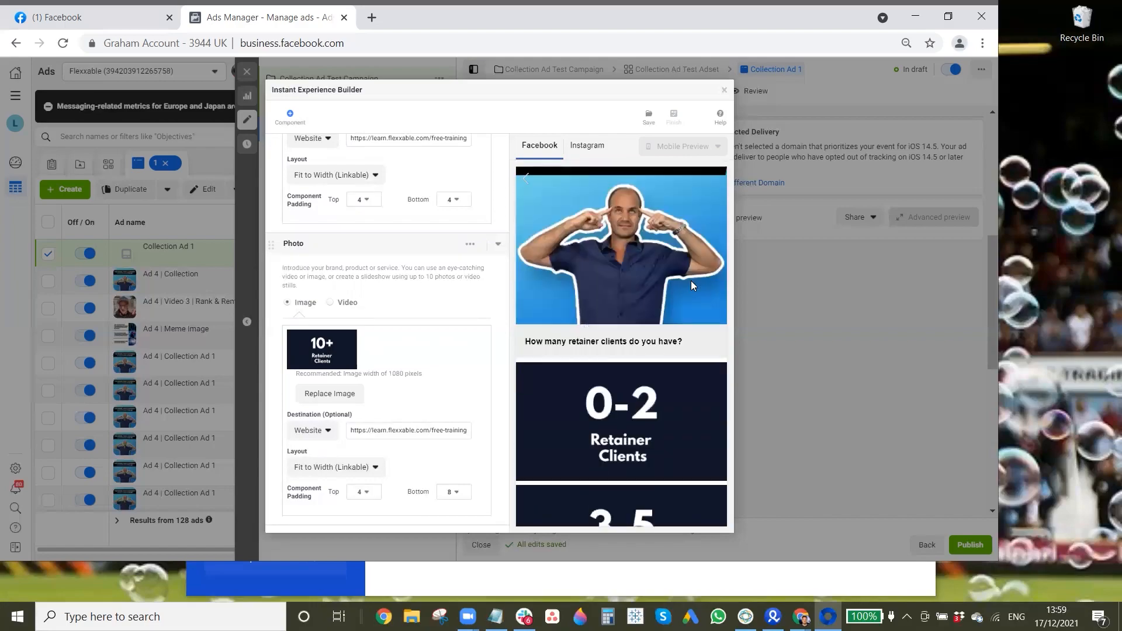
scroll(643, 280, "down", 2)
scroll(668, 443, "down", 3)
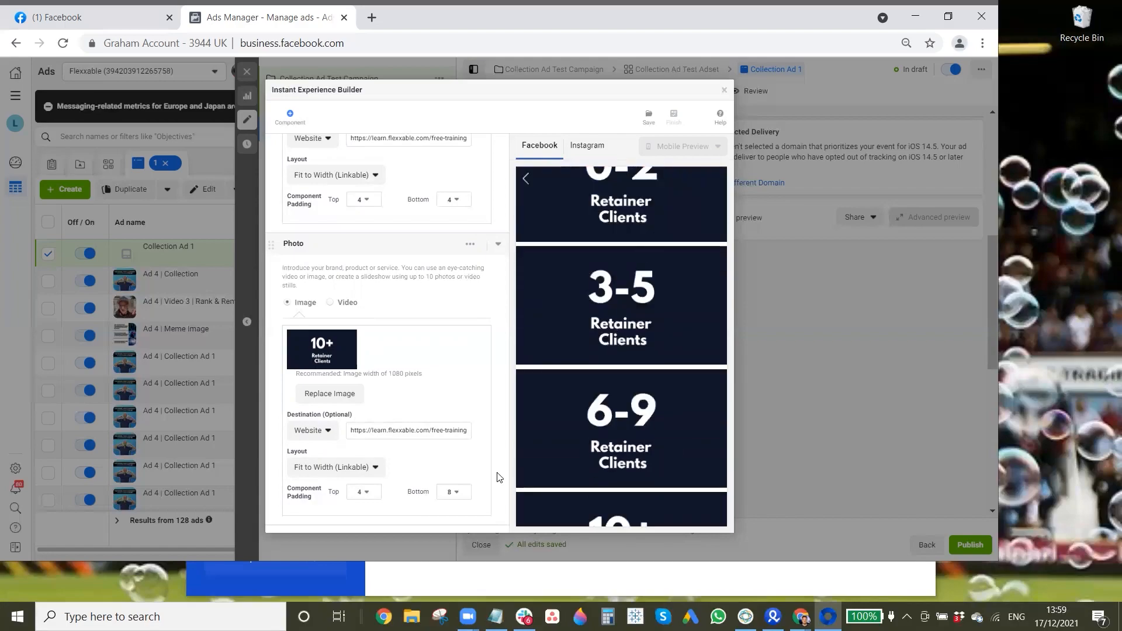
scroll(411, 311, "down", 2)
scroll(448, 284, "up", 15)
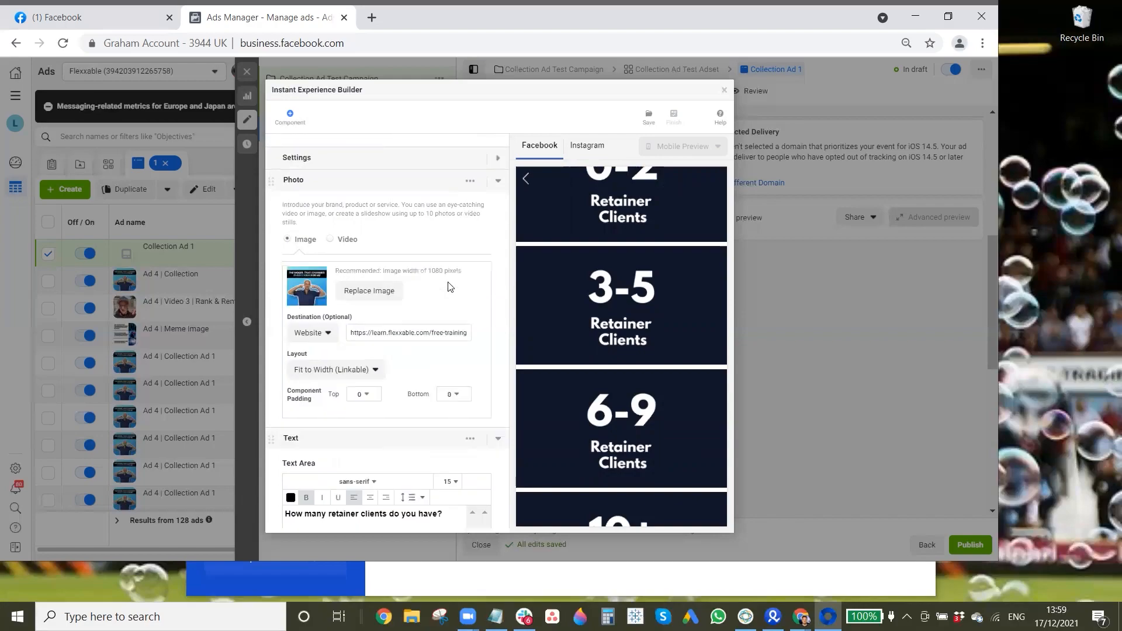
scroll(397, 341, "down", 1)
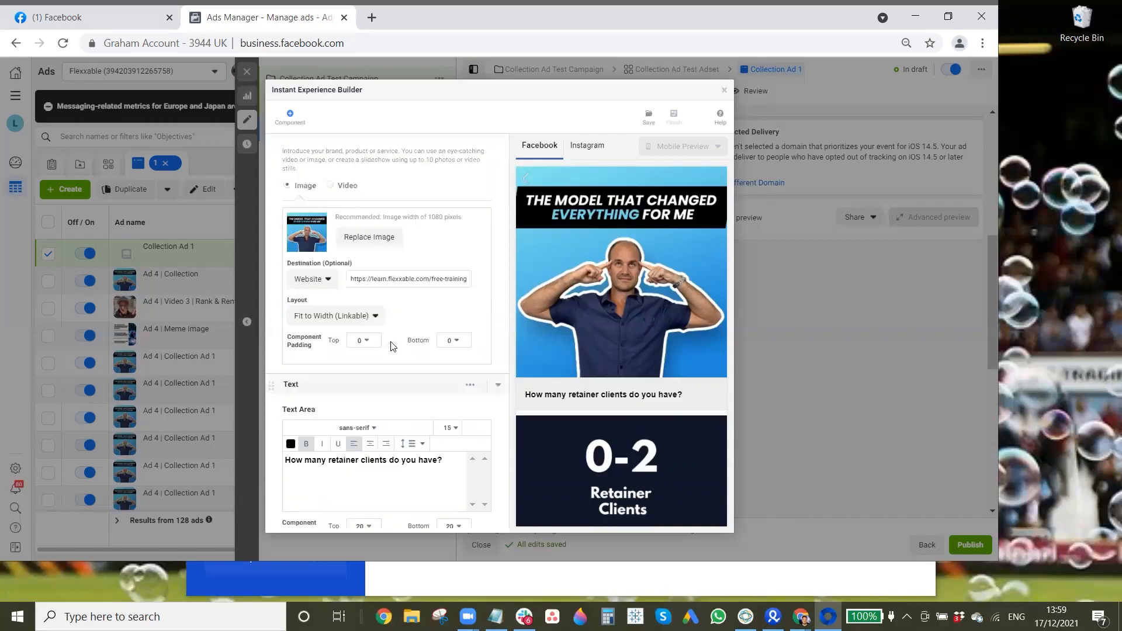
scroll(385, 362, "down", 5)
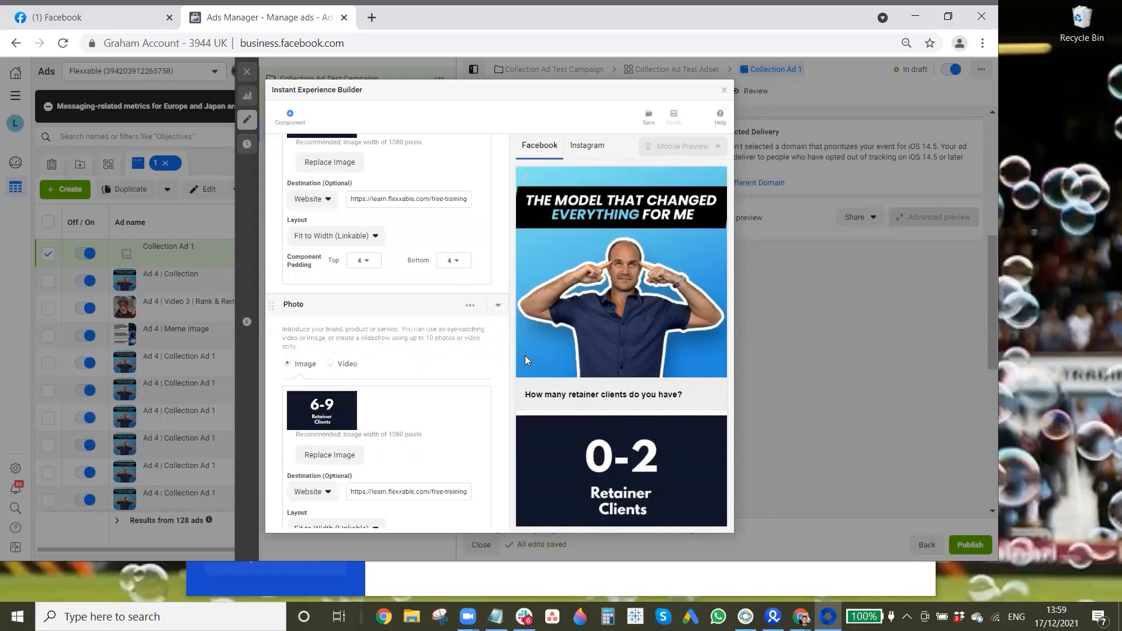
scroll(678, 350, "down", 5)
scroll(678, 368, "down", 1)
Step: Save the Collection Ad 1 Instant Experience and finish it for use in the ad
left_click(647, 116)
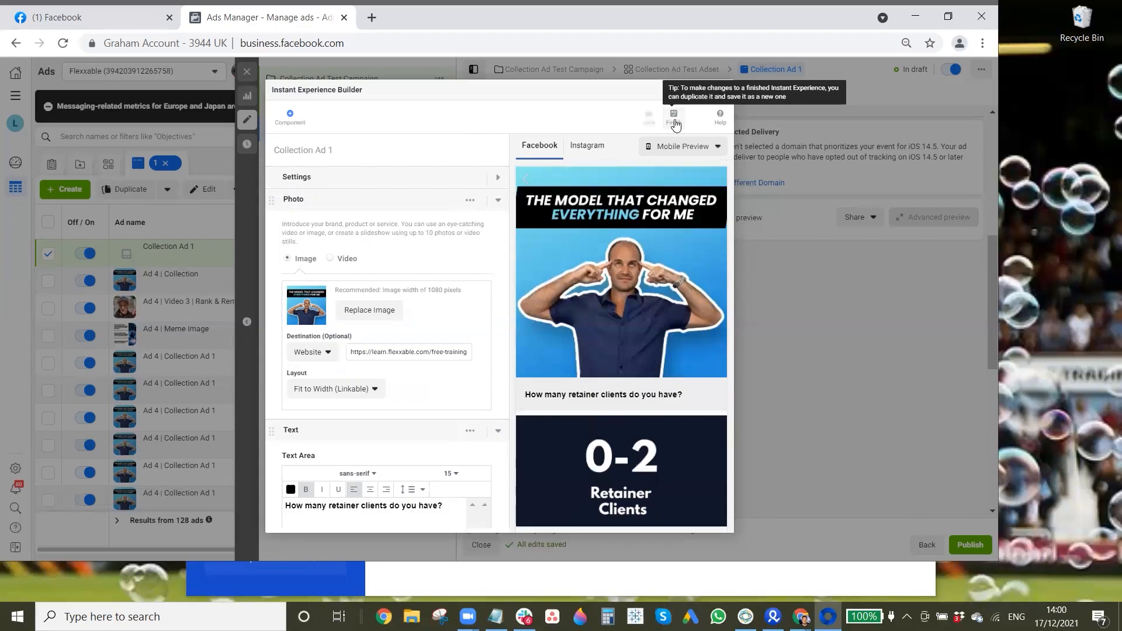
left_click(675, 122)
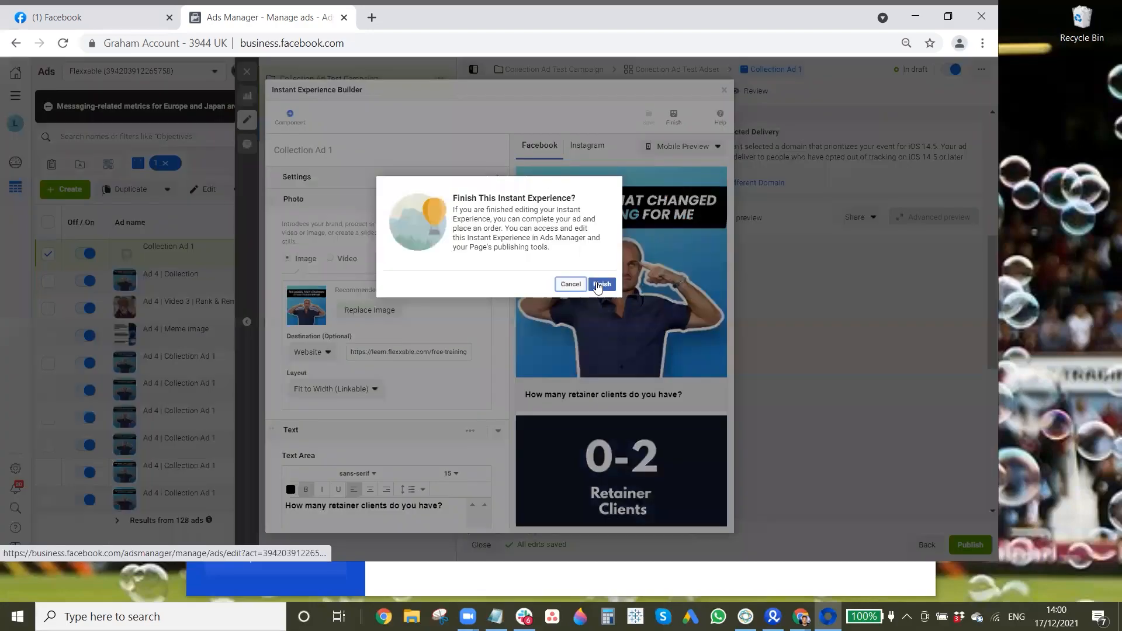
left_click(601, 285)
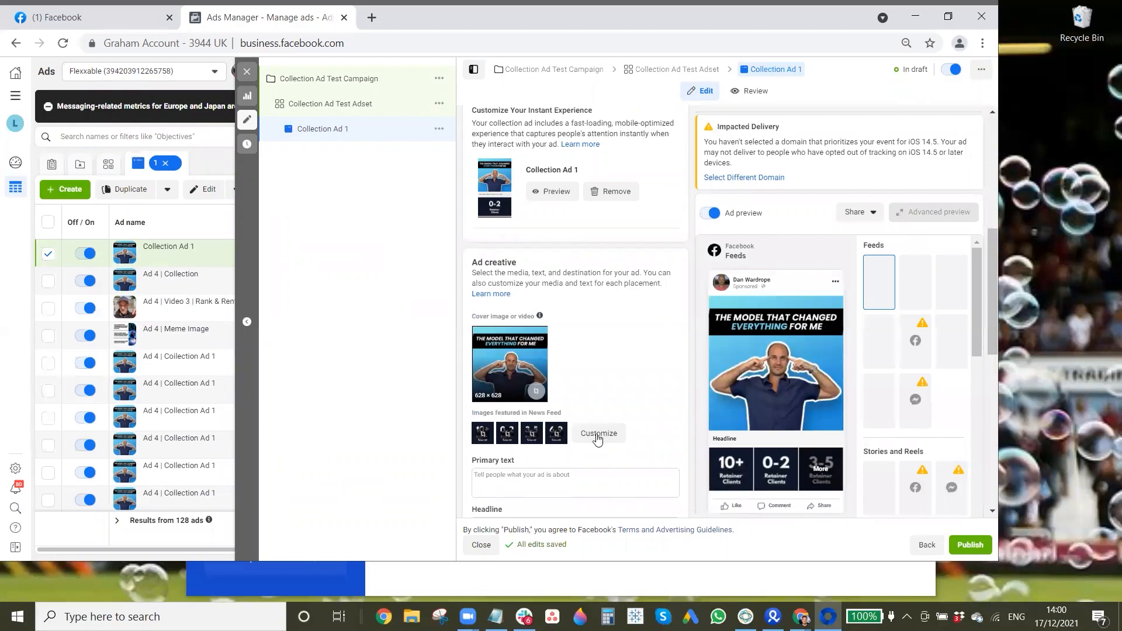
Step: Customize the images featured in News Feed to run in the order 0-2, 3-5, 6-9, 10+
left_click(597, 435)
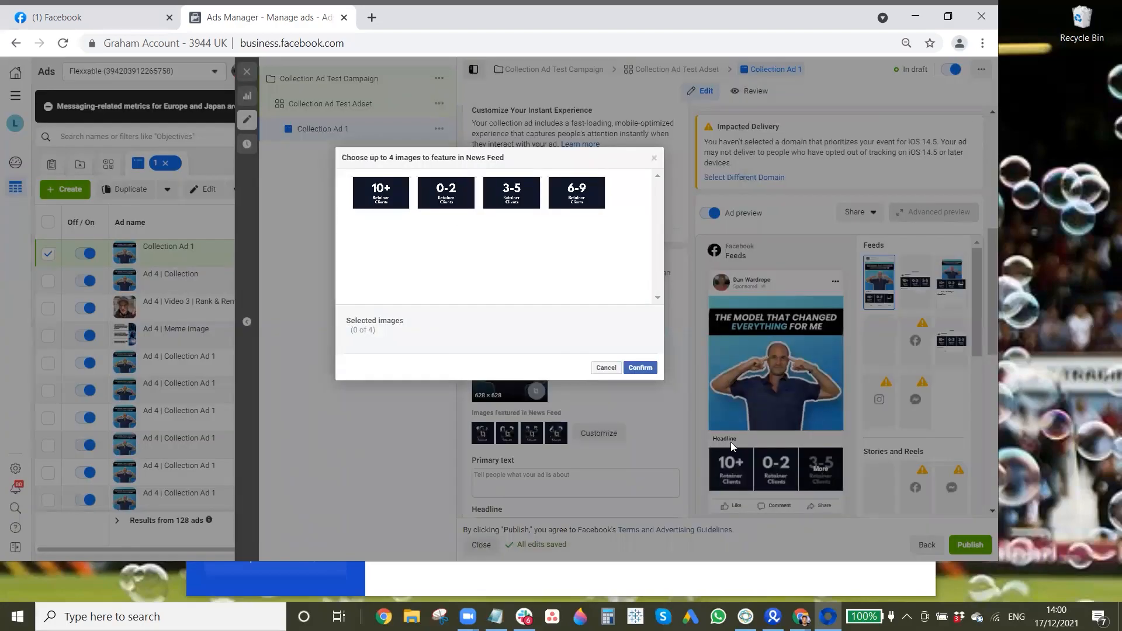
left_click(440, 198)
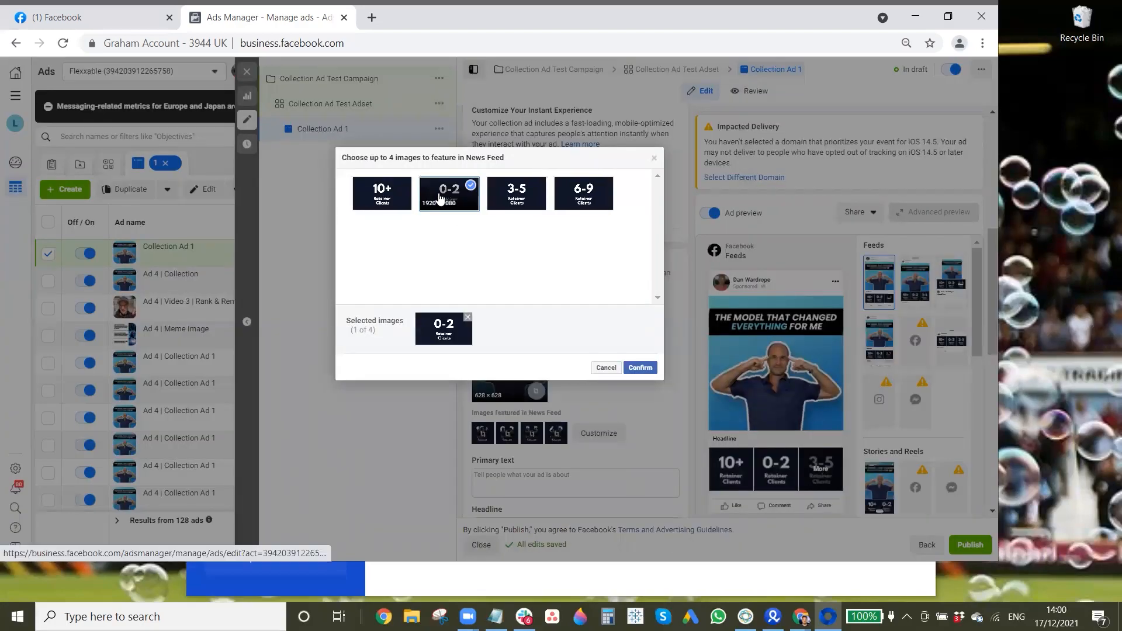
left_click(518, 200)
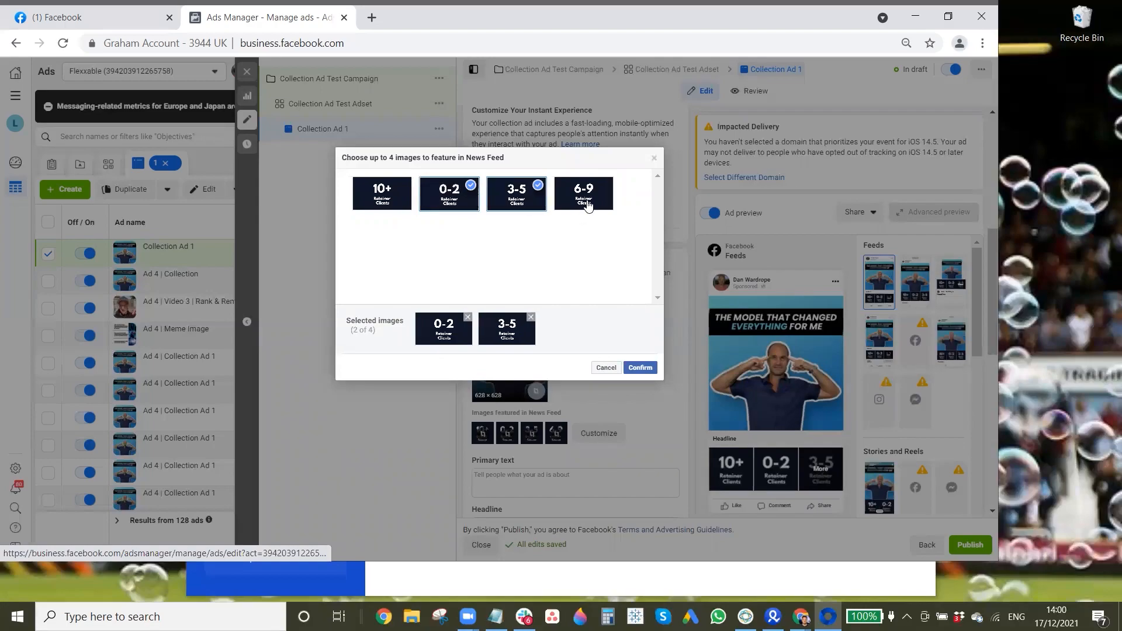
left_click(587, 204)
left_click(382, 193)
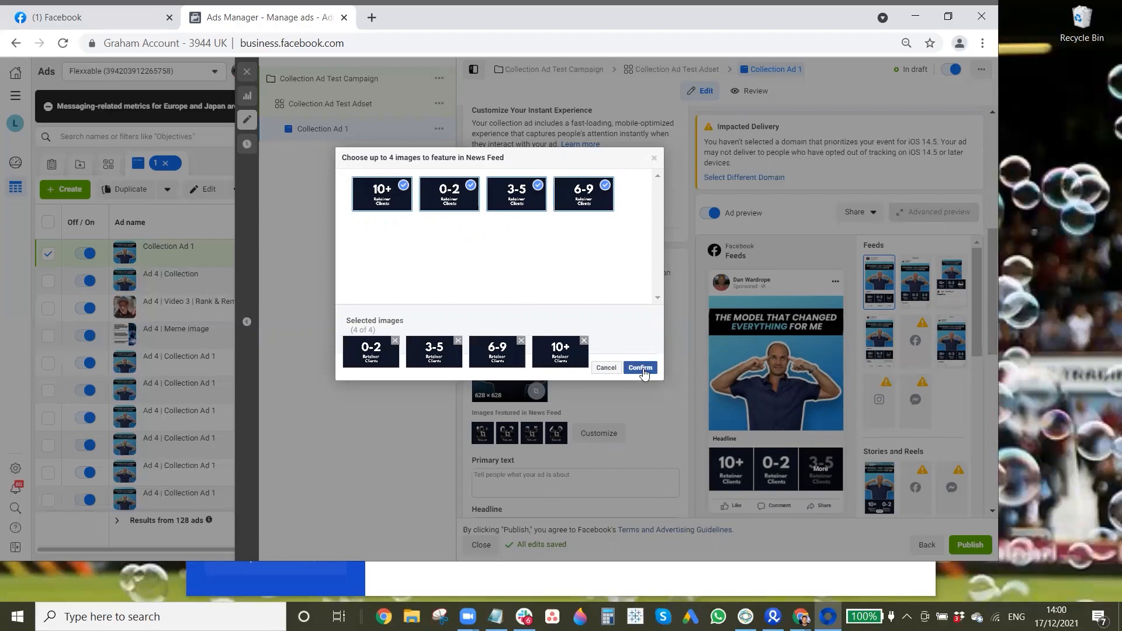
left_click(643, 373)
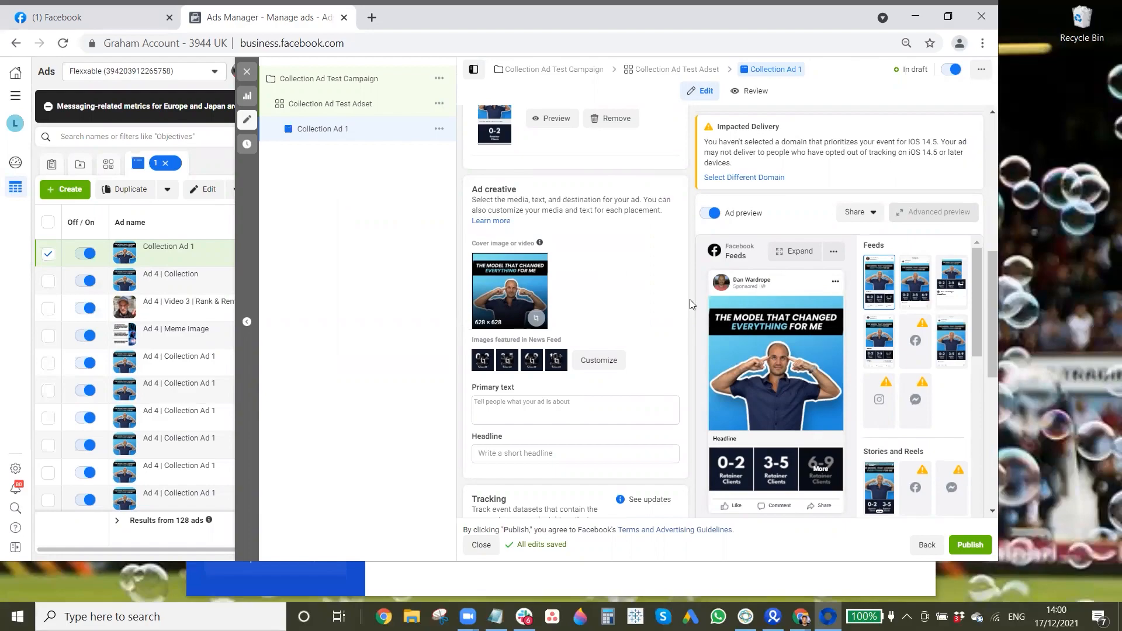
Step: Enter the headline "How Many Retainer Clients Do You Have?" and correct the spelling of "Clients"
left_click(505, 407)
left_click(556, 451)
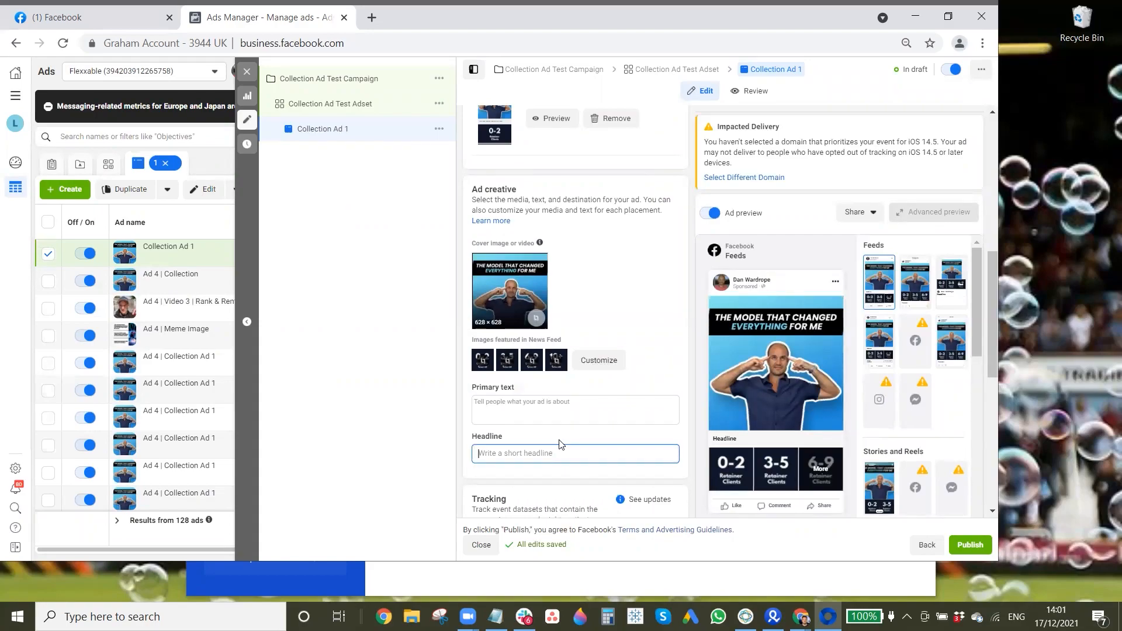
type("How Many Retainer CLients Do you Have?")
right_click(570, 454)
left_click(602, 261)
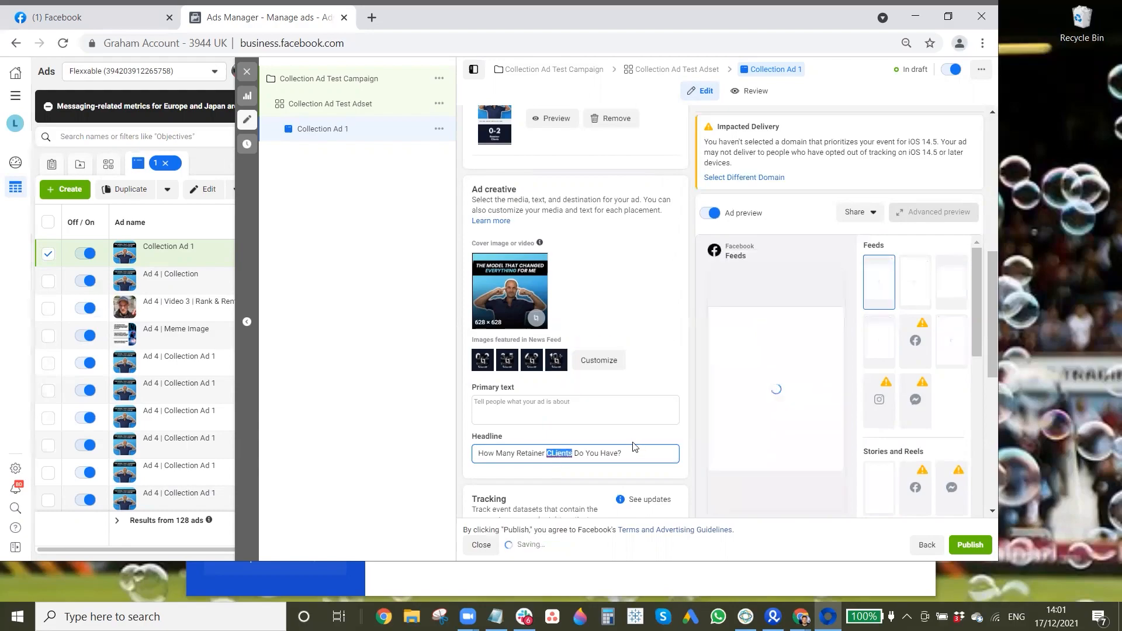
Step: Enter "Best Ad Copy" as the ad's primary text
left_click(573, 403)
type("Best")
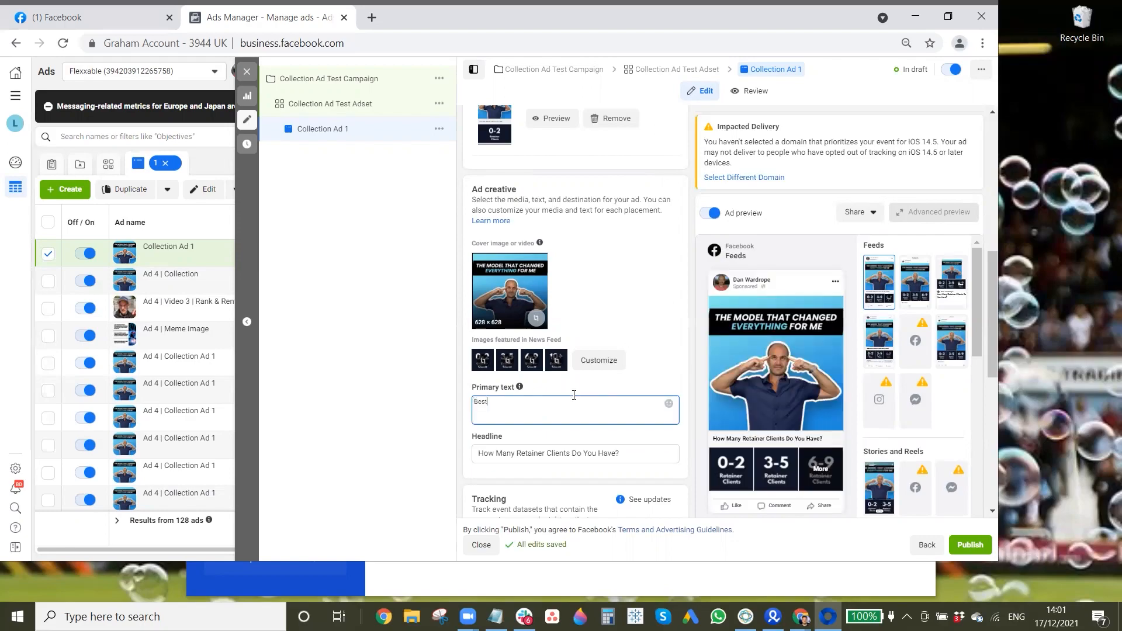
type(" Ad Copy")
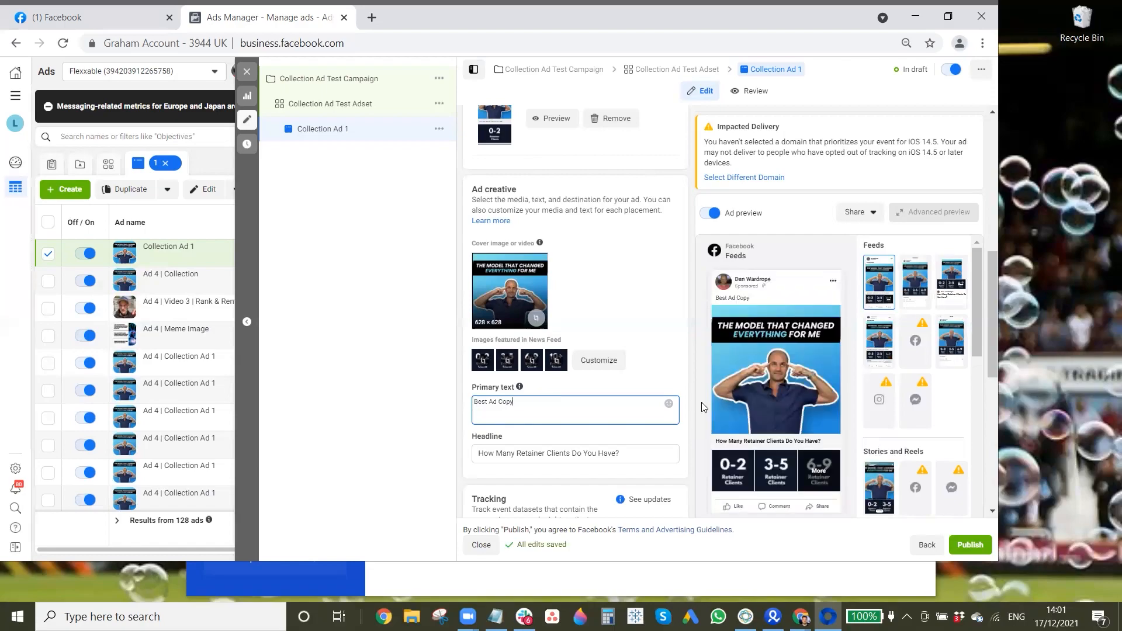
scroll(701, 402, "down", 2)
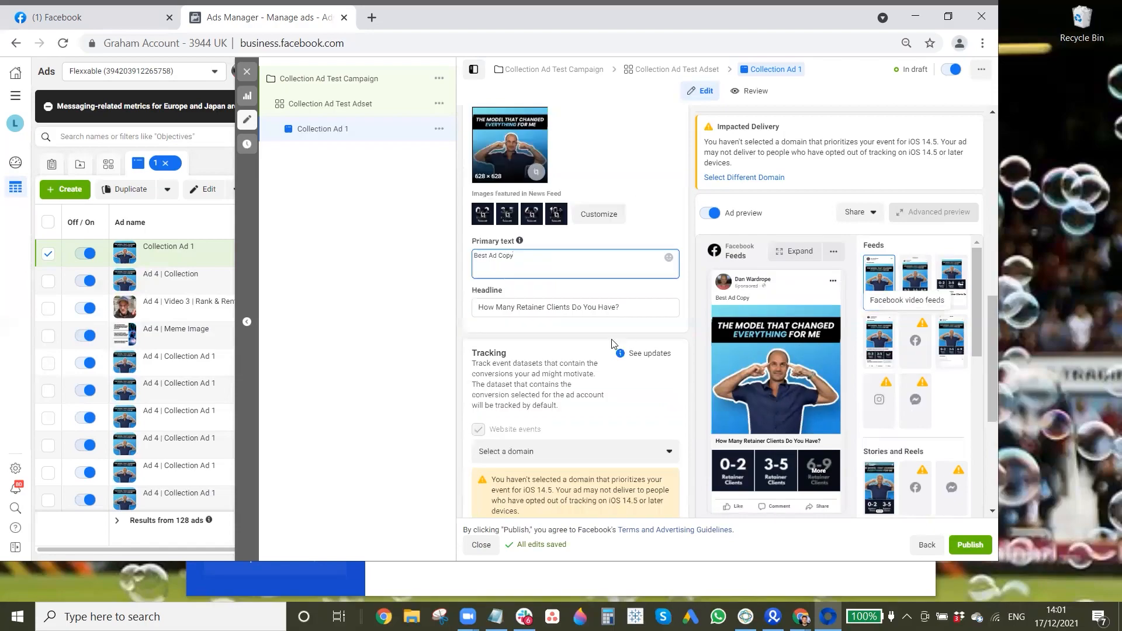
scroll(591, 380, "down", 5)
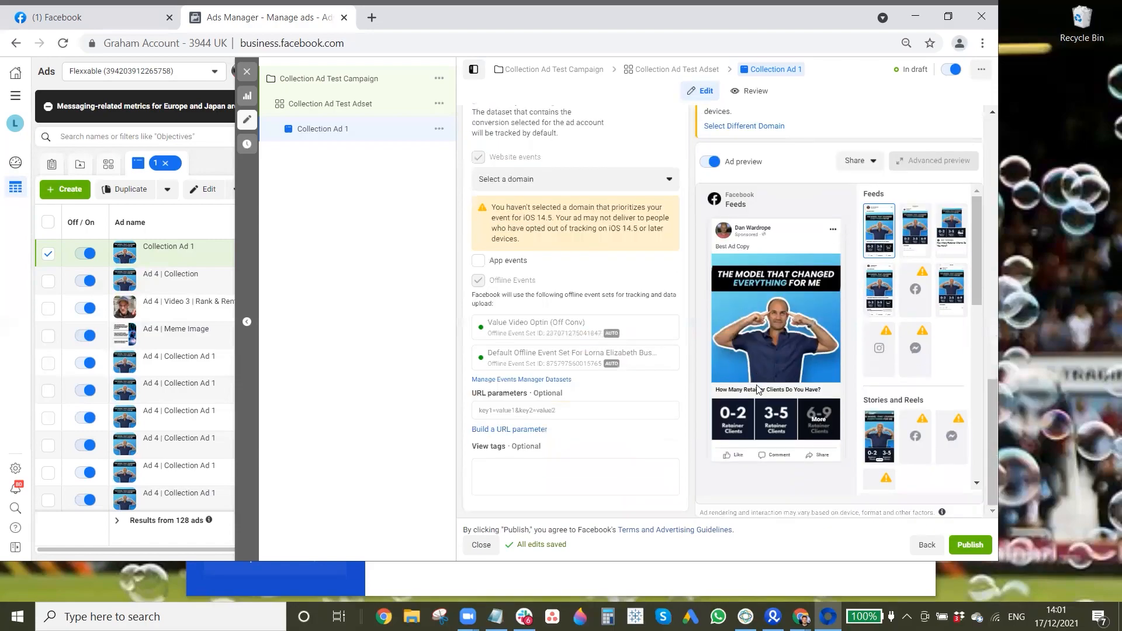
scroll(829, 304, "up", 5)
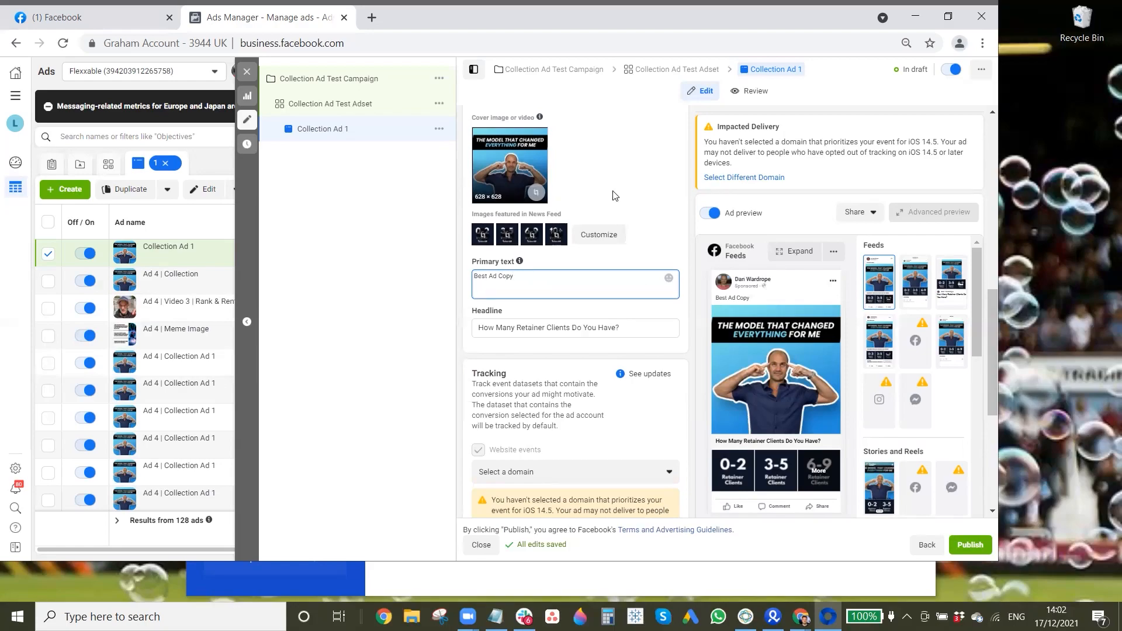
scroll(675, 327, "up", 2)
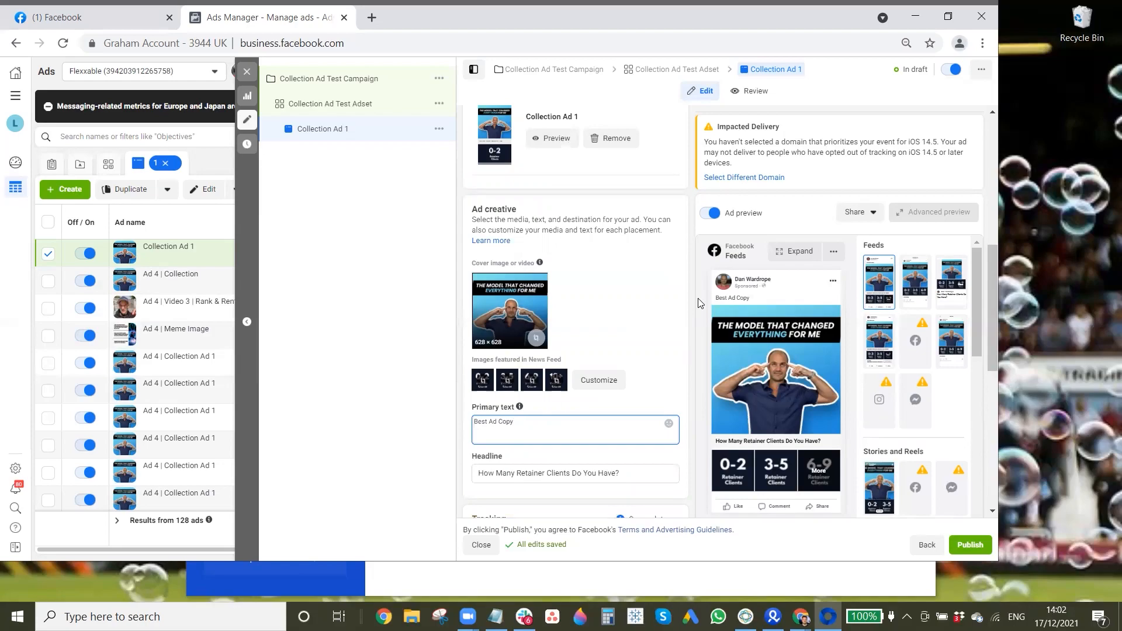
mouse_move(753, 355)
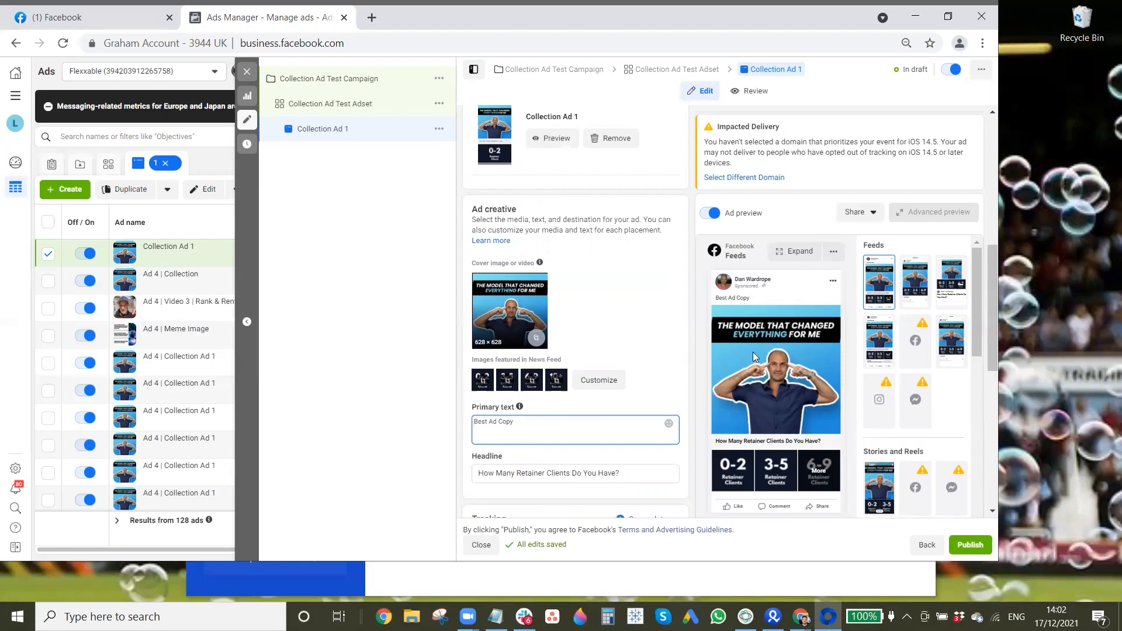